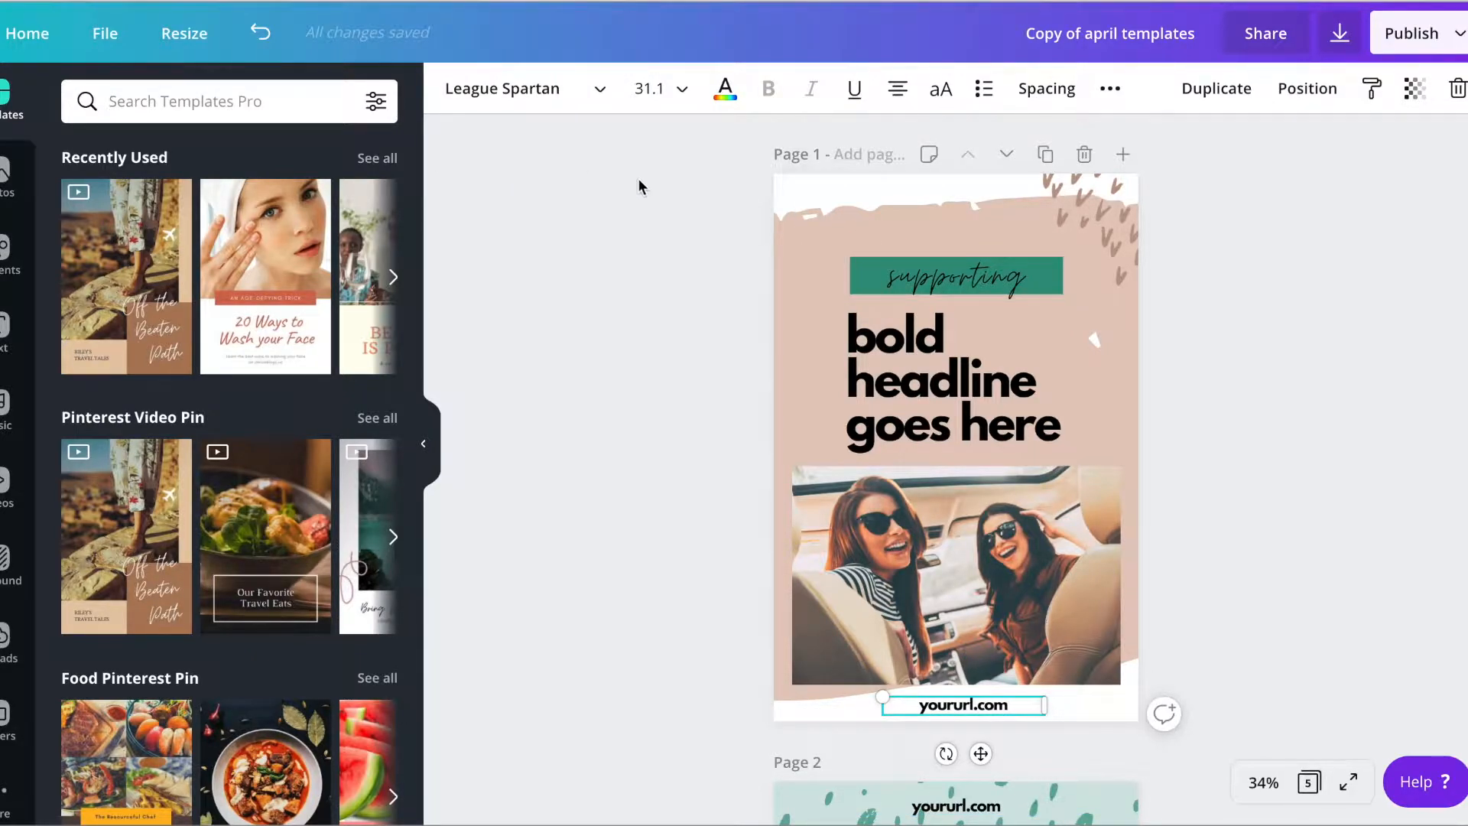
# Recolor the pink brush-stroke background shape on page 1 to the light teal of the brand palette
pyautogui.click(829, 238)
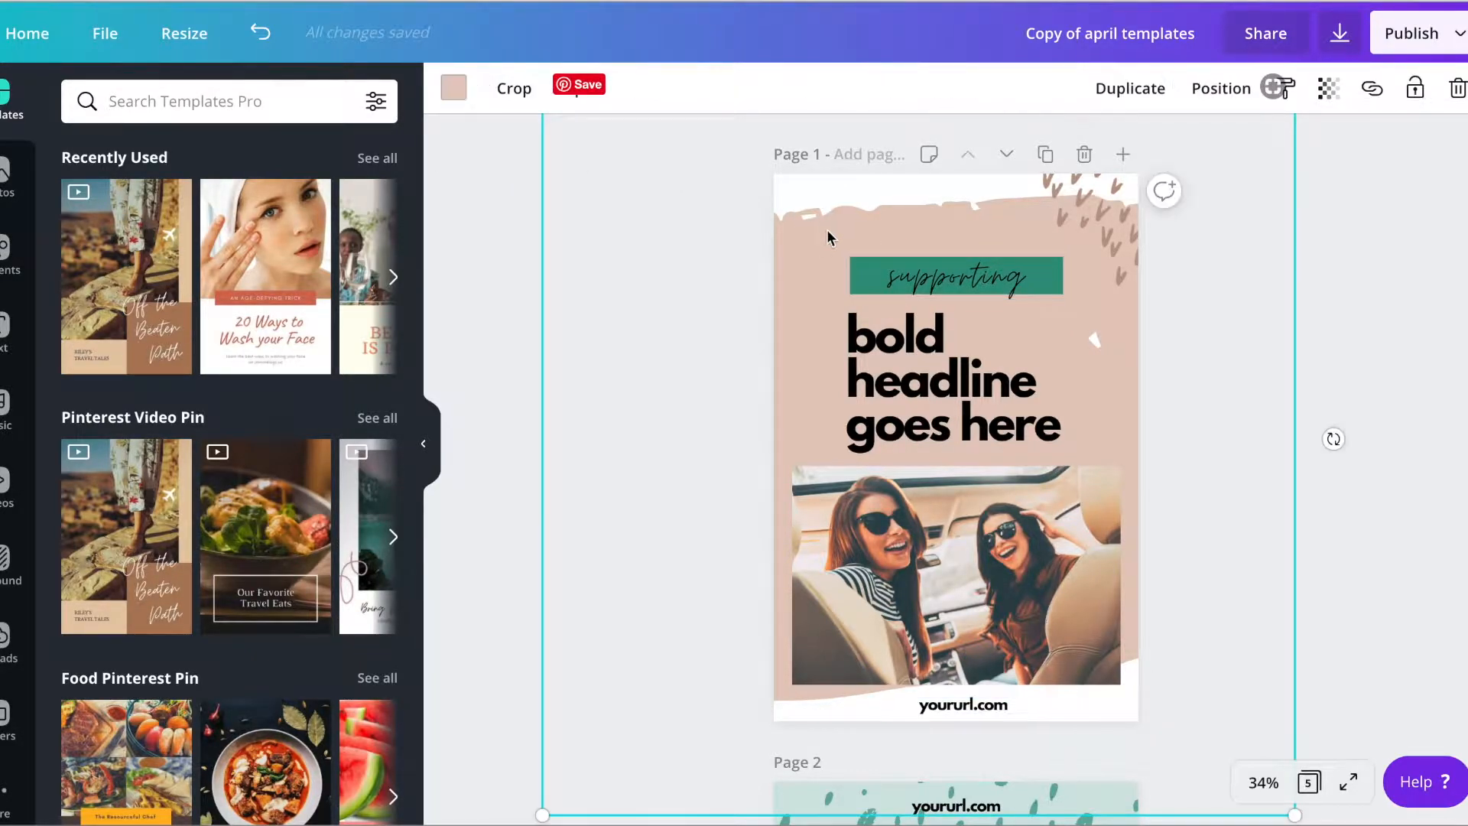
pyautogui.click(453, 88)
pyautogui.scroll(-3, 290, 501)
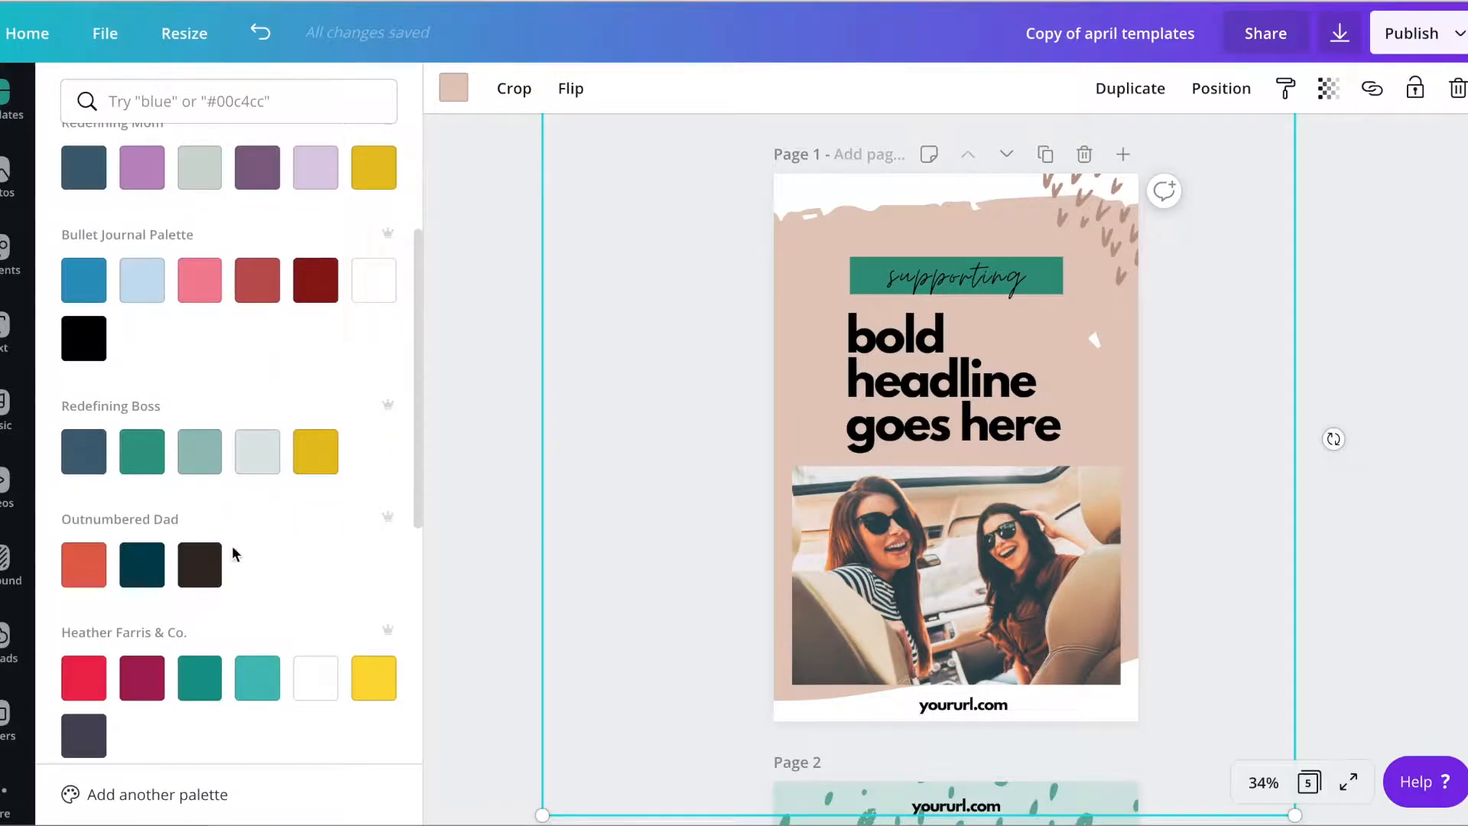
pyautogui.click(257, 678)
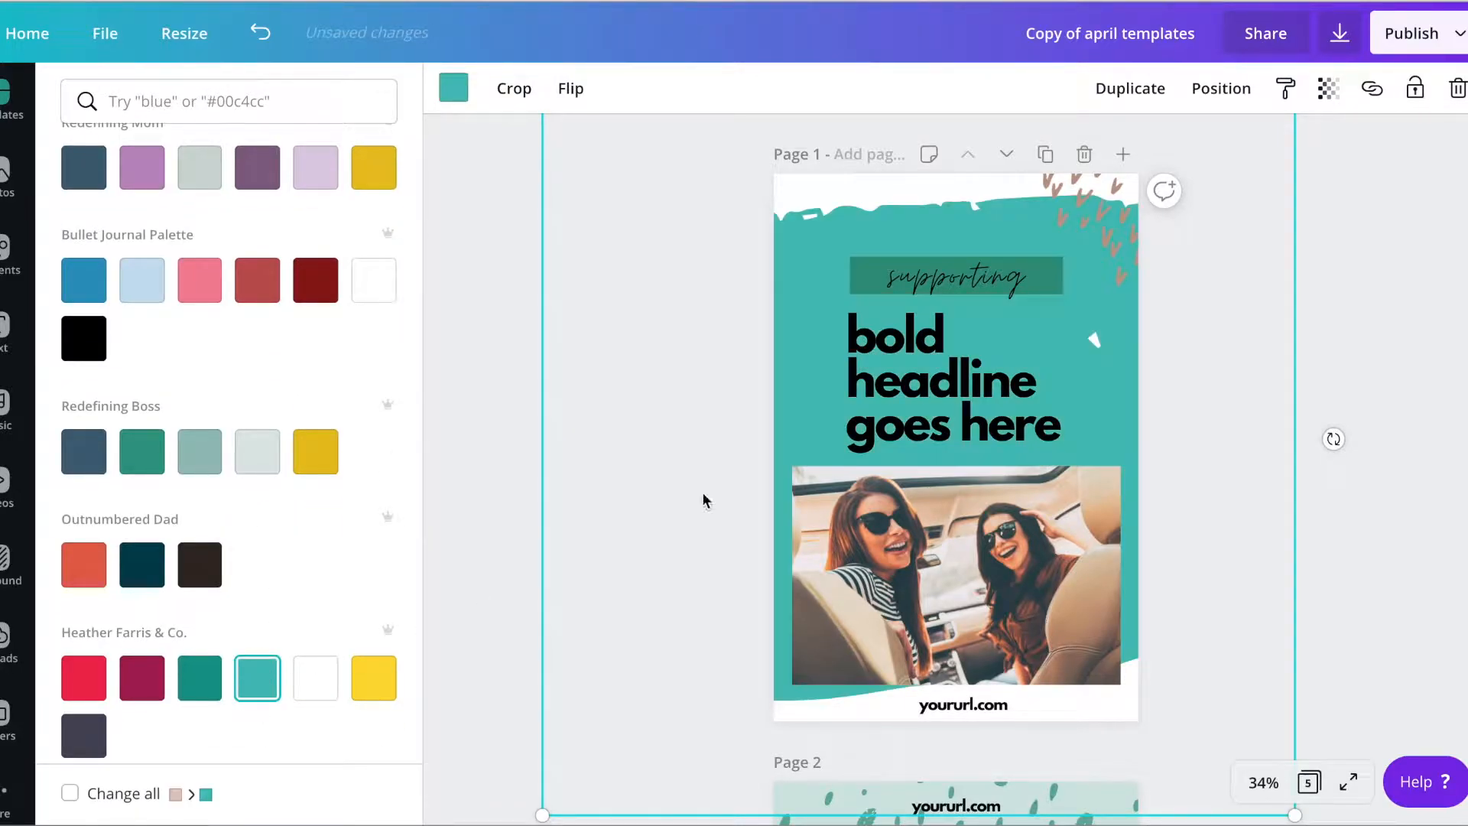
# Recolor the upper cluster of corner accent marks yellow and the "supporting" text white
pyautogui.click(1139, 236)
pyautogui.click(374, 678)
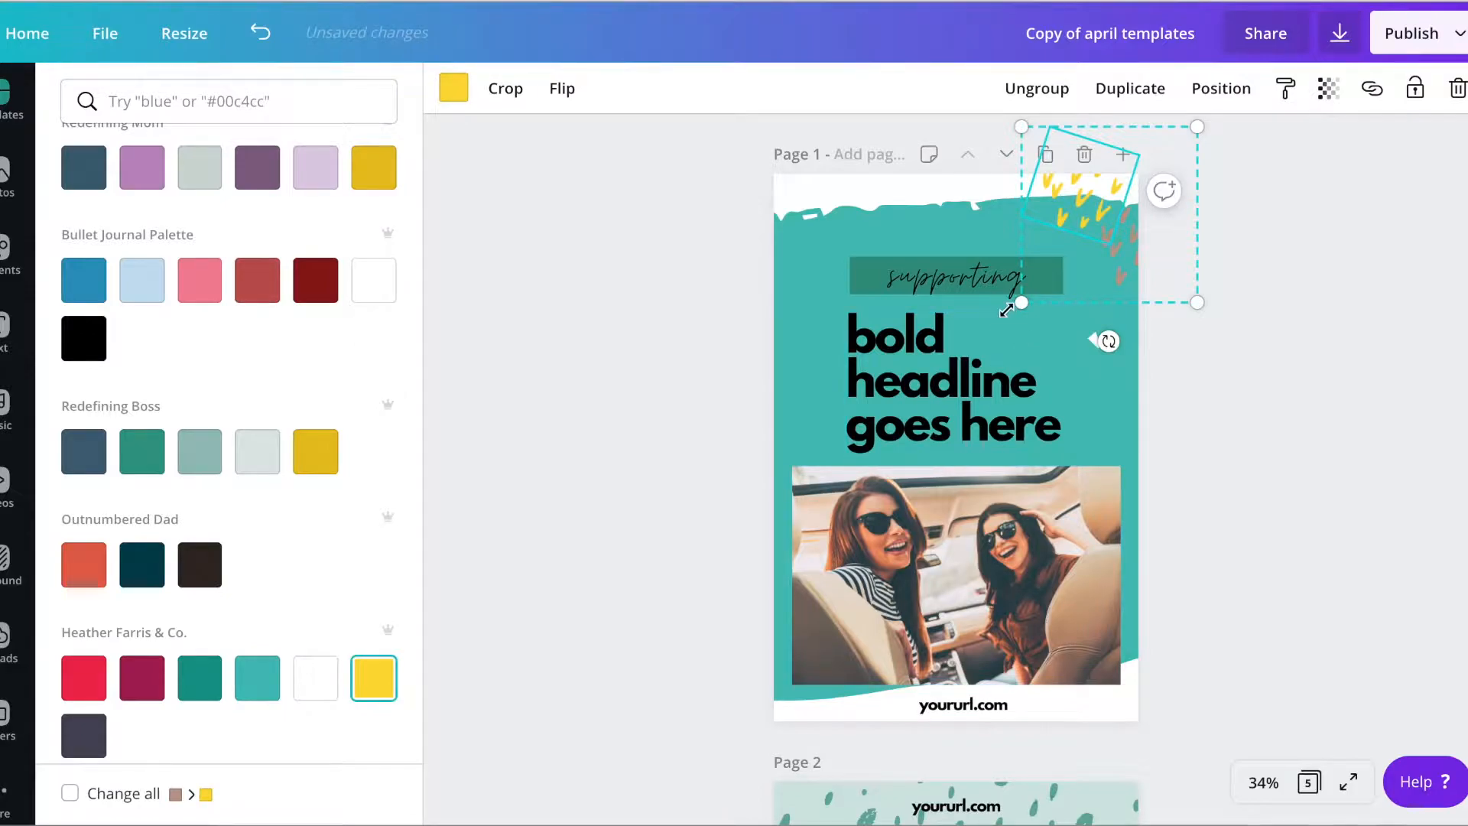
pyautogui.click(909, 287)
pyautogui.click(725, 88)
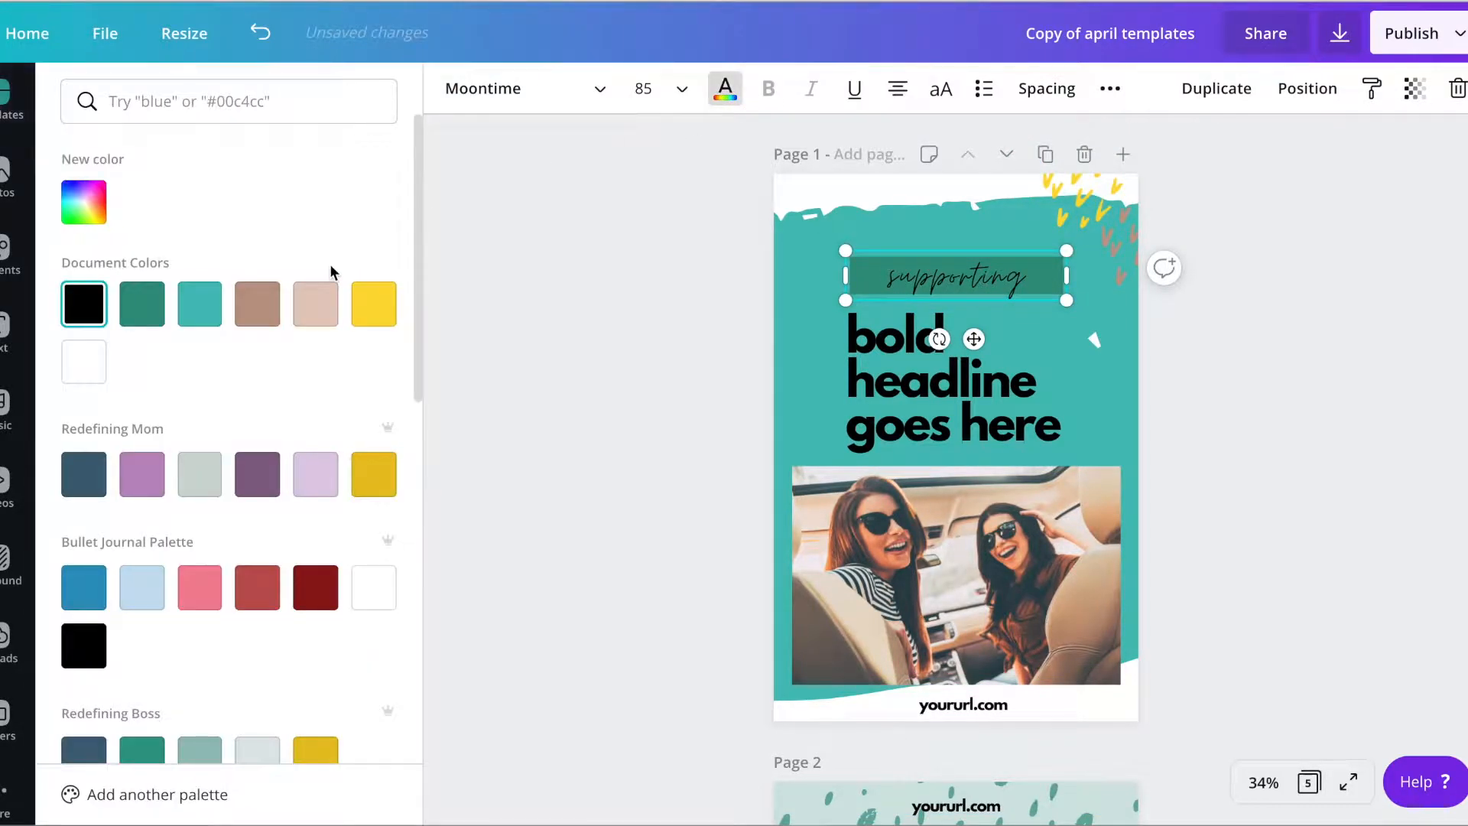
pyautogui.click(84, 361)
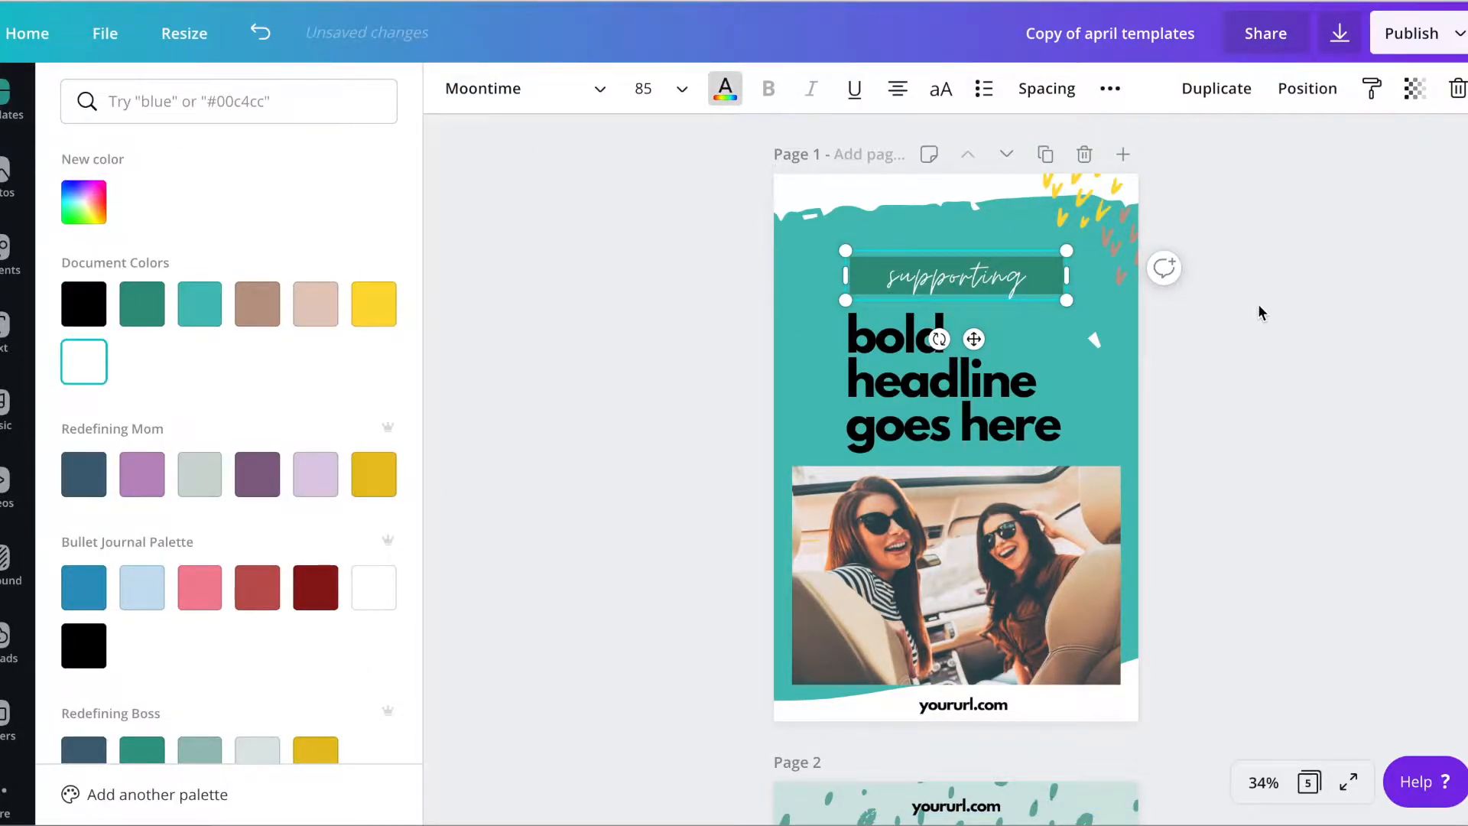
# Recolor the remaining brown cluster of corner accent marks yellow
pyautogui.click(1120, 255)
pyautogui.click(453, 88)
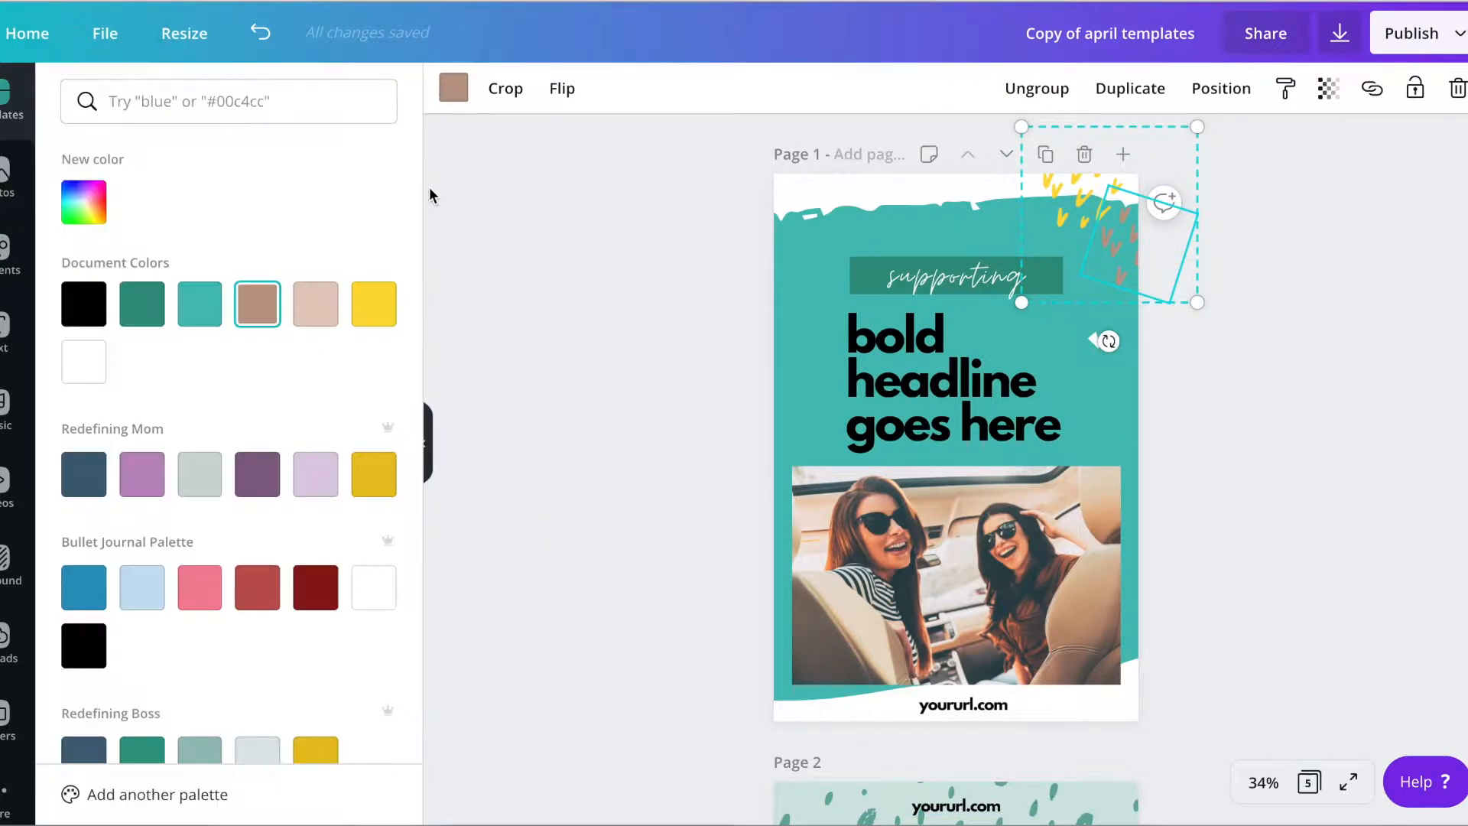
pyautogui.click(374, 310)
pyautogui.click(1354, 321)
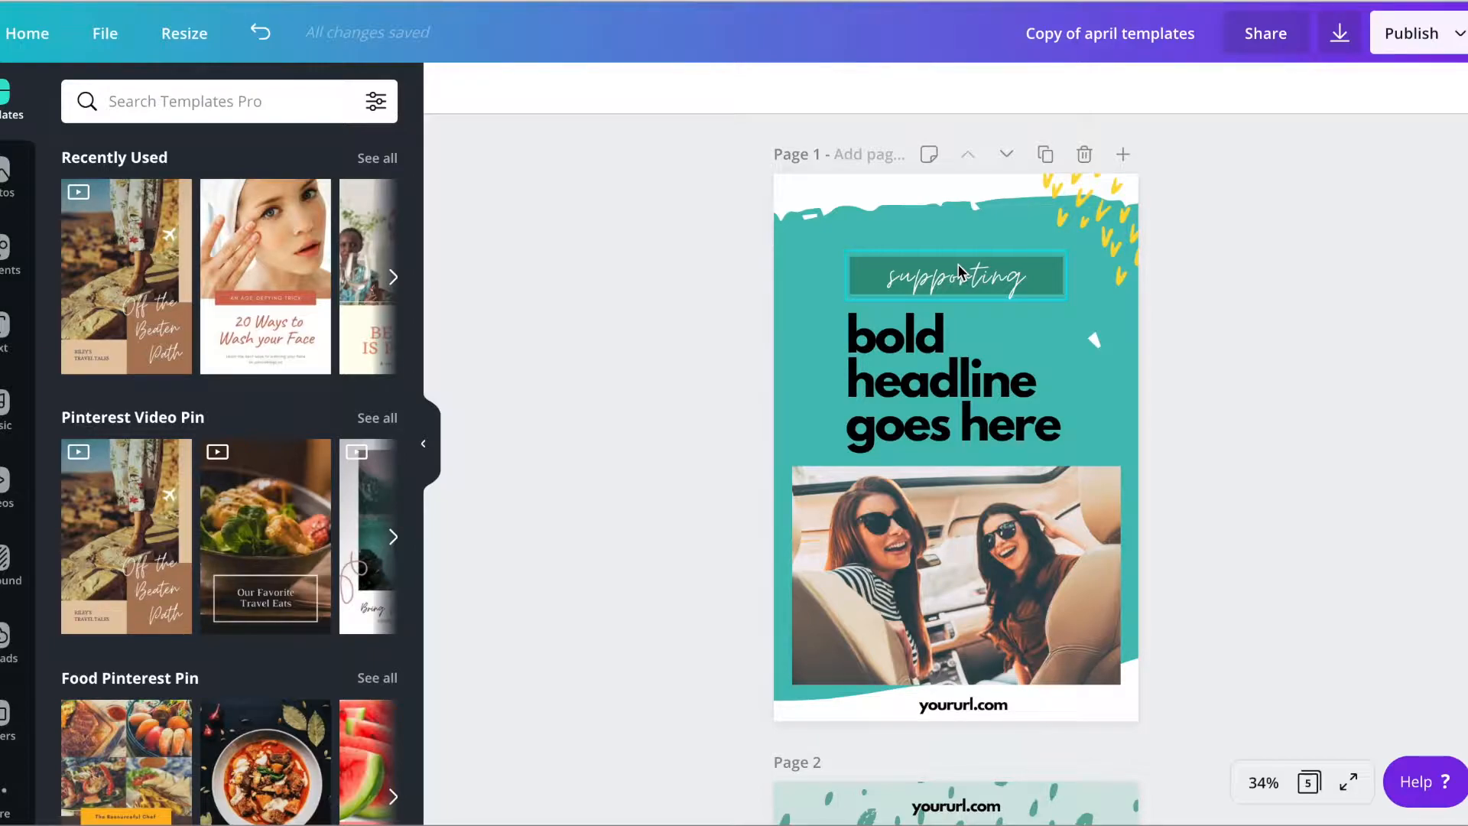
# Replace the "supporting" text in the green banner with "How to"
pyautogui.doubleClick(956, 279)
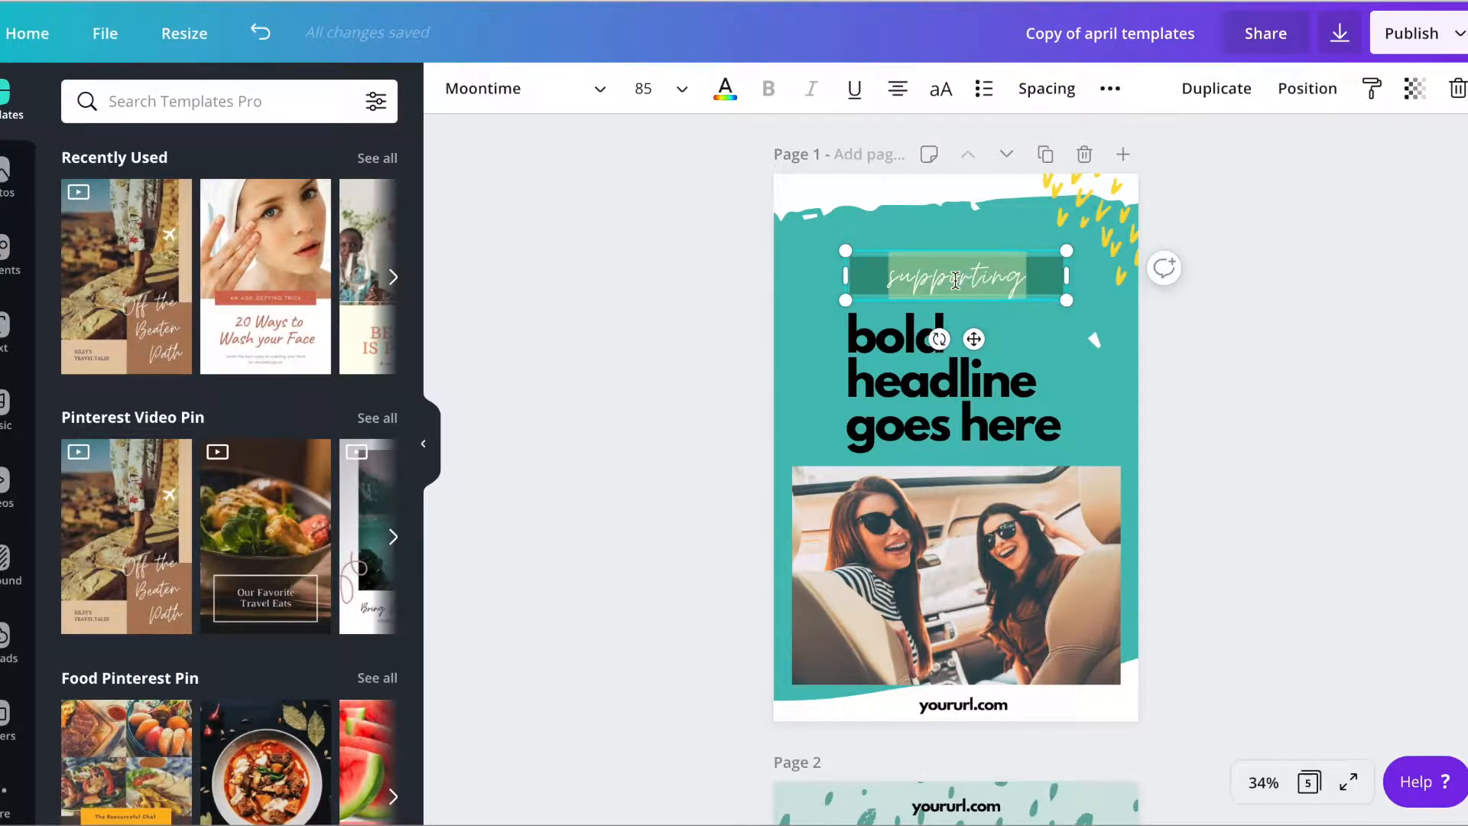
pyautogui.write('How to')
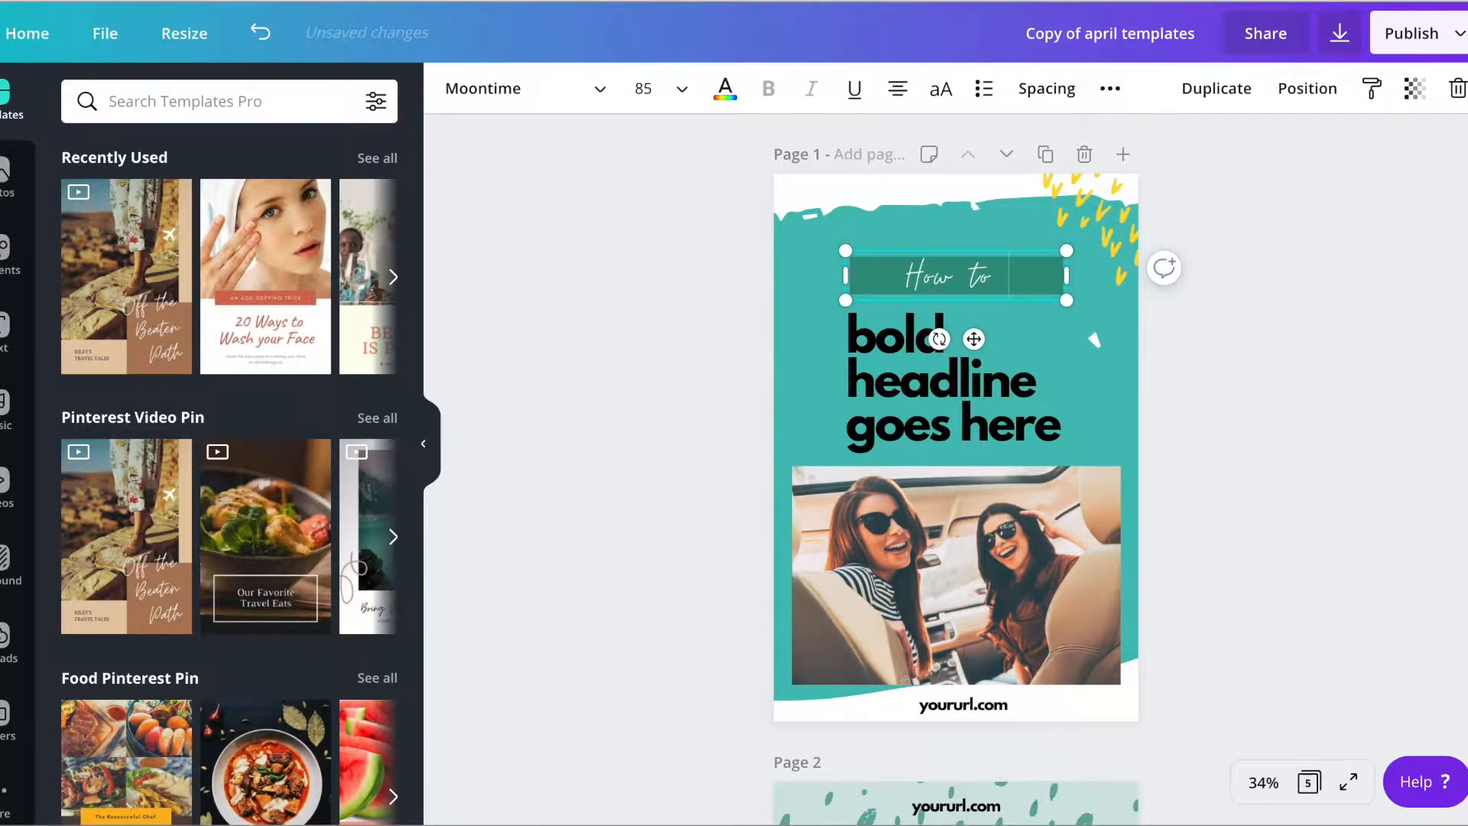
# Replace the page 1 headline with "use Tailwind tribes to grow" and set it in uppercase
pyautogui.doubleClick(1024, 402)
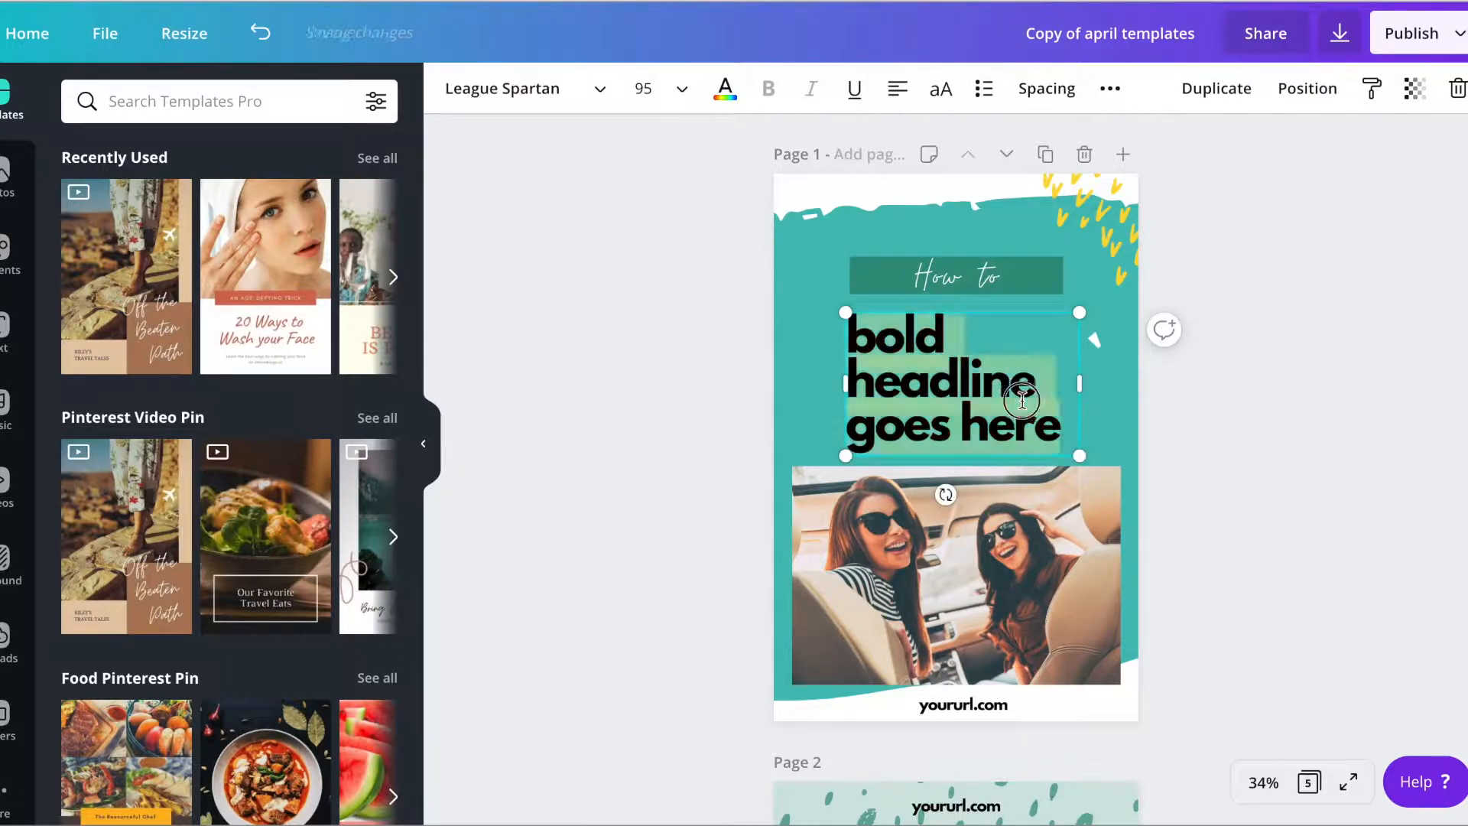
pyautogui.write('use Tailwind tbies')
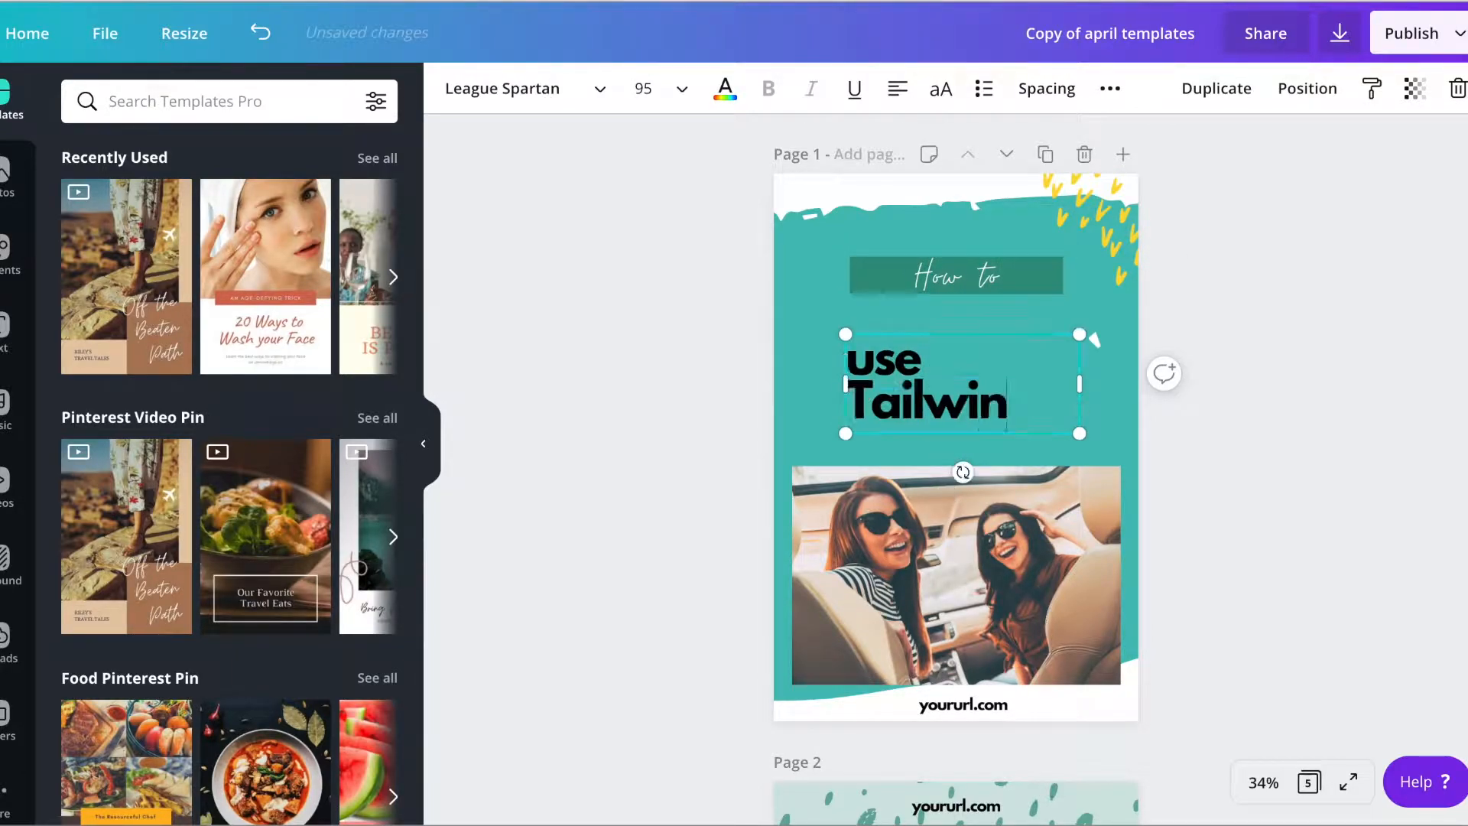
pyautogui.press('BackSpace')
pyautogui.press('BackSpace')
pyautogui.press('BackSpace')
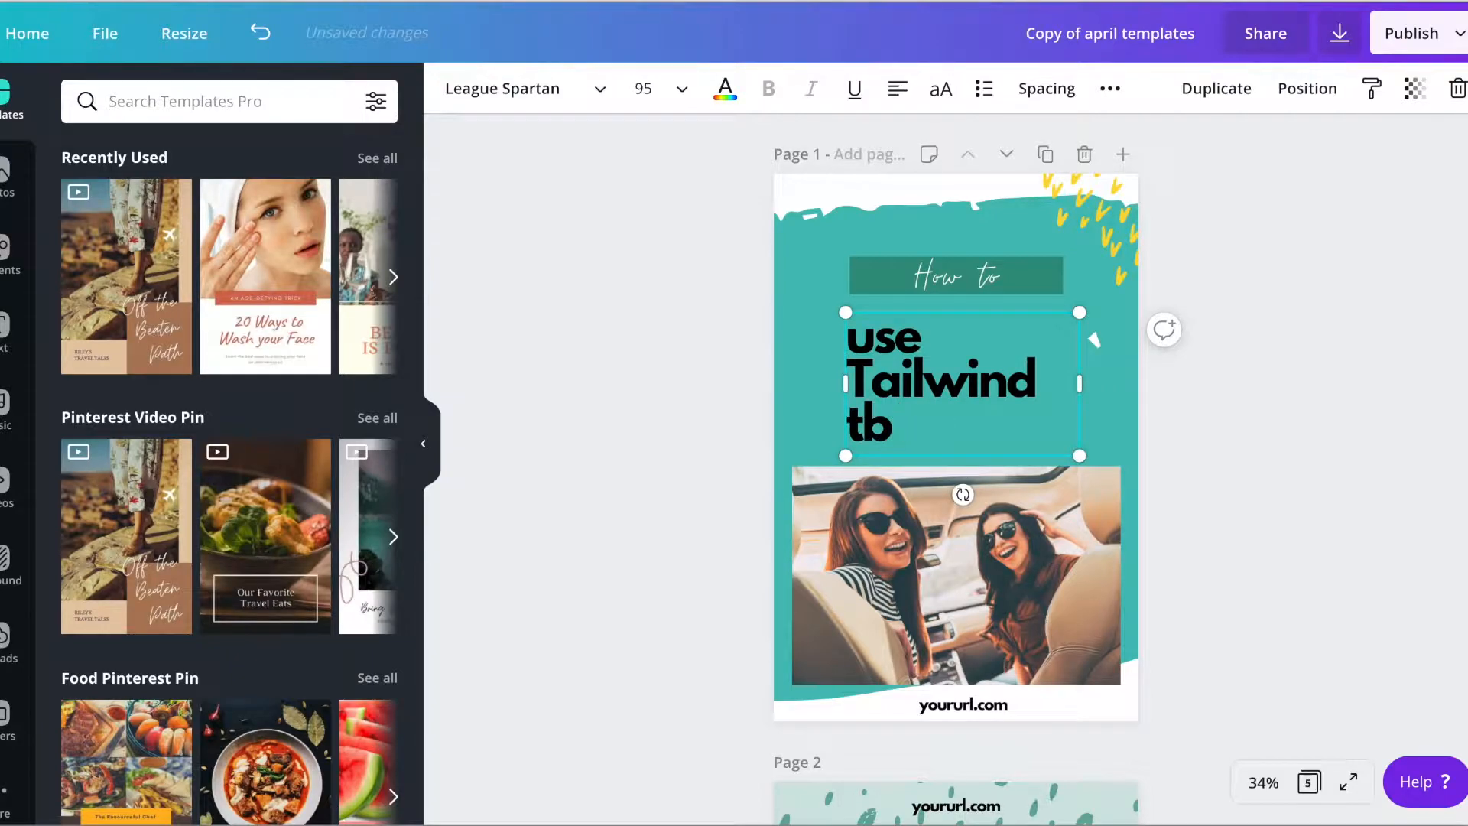
pyautogui.write('ibes to grow!')
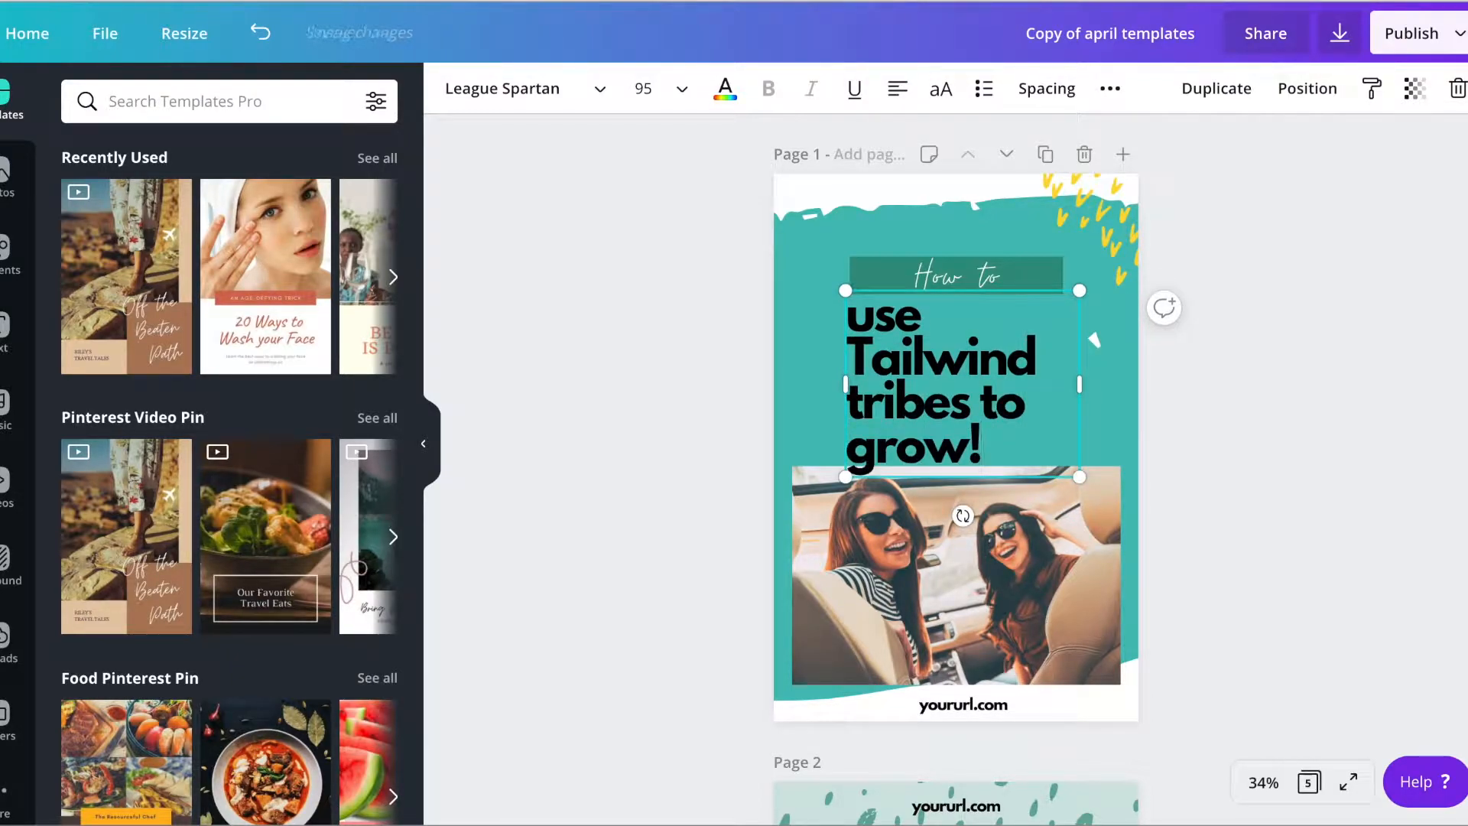
pyautogui.press('BackSpace')
pyautogui.click(941, 89)
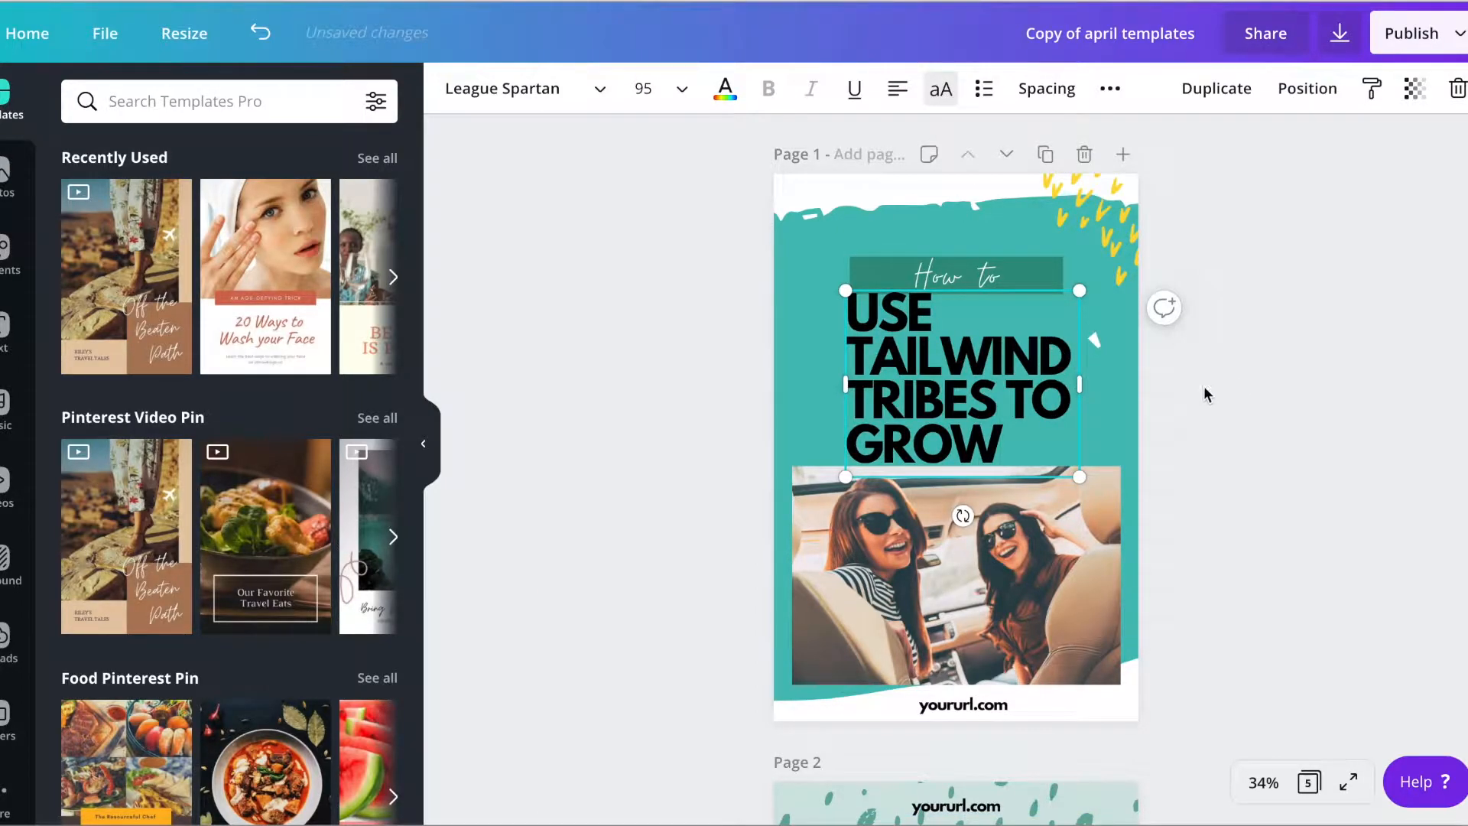
pyautogui.click(1320, 380)
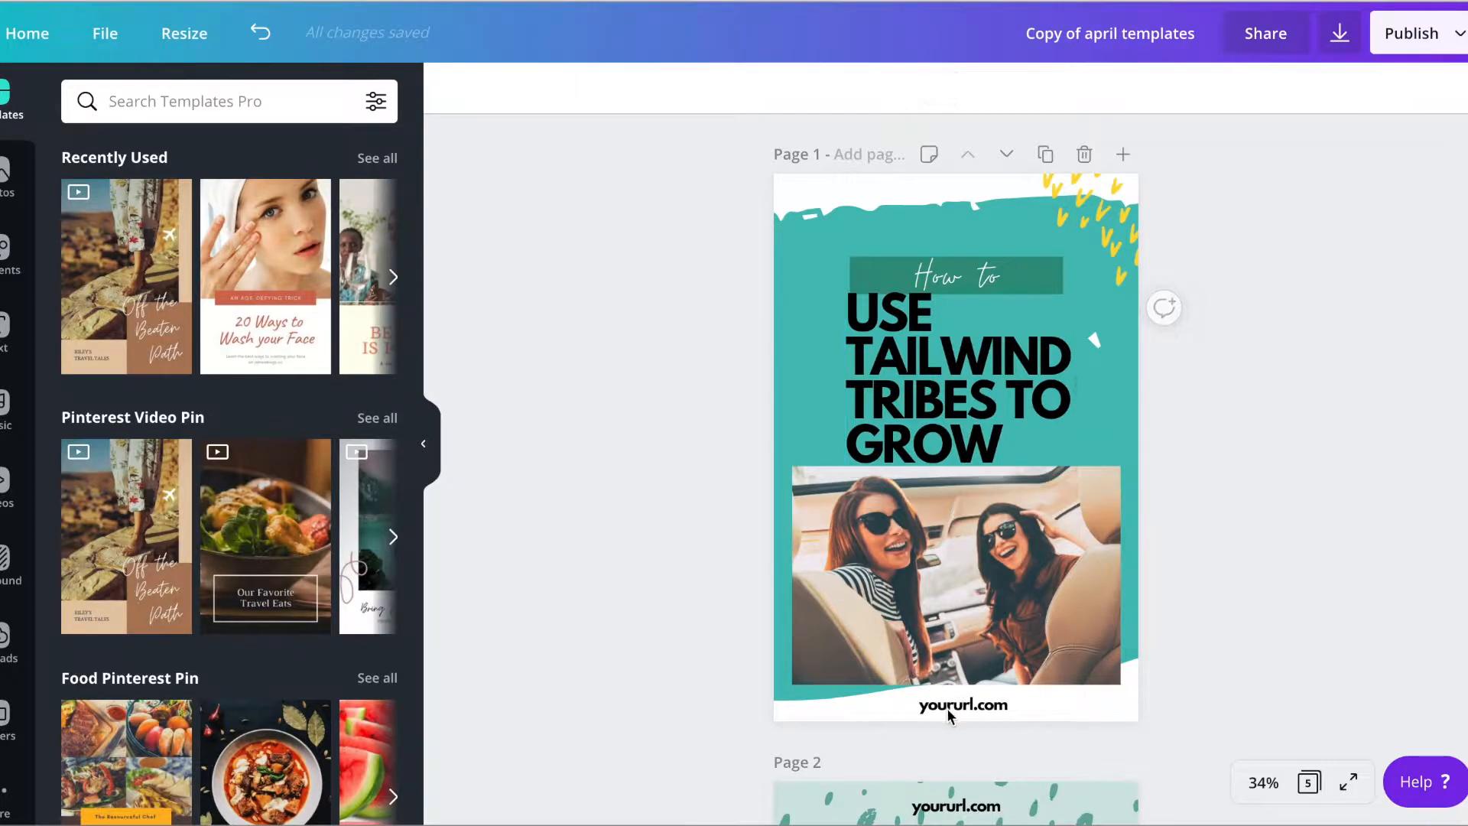
# Replace the placeholder URL below the photo on page 1 with the brand's website address
pyautogui.click(963, 704)
pyautogui.write('heatherfarris.com')
pyautogui.press('BackSpace')
pyautogui.press('BackSpace')
pyautogui.press('BackSpace')
pyautogui.press('BackSpace')
pyautogui.press('BackSpace')
pyautogui.write('s.com')
# Delete the photo of the two women and insert a single-cell grid frame, resized to the band between headline and URL
pyautogui.click(973, 613)
pyautogui.press('Delete')
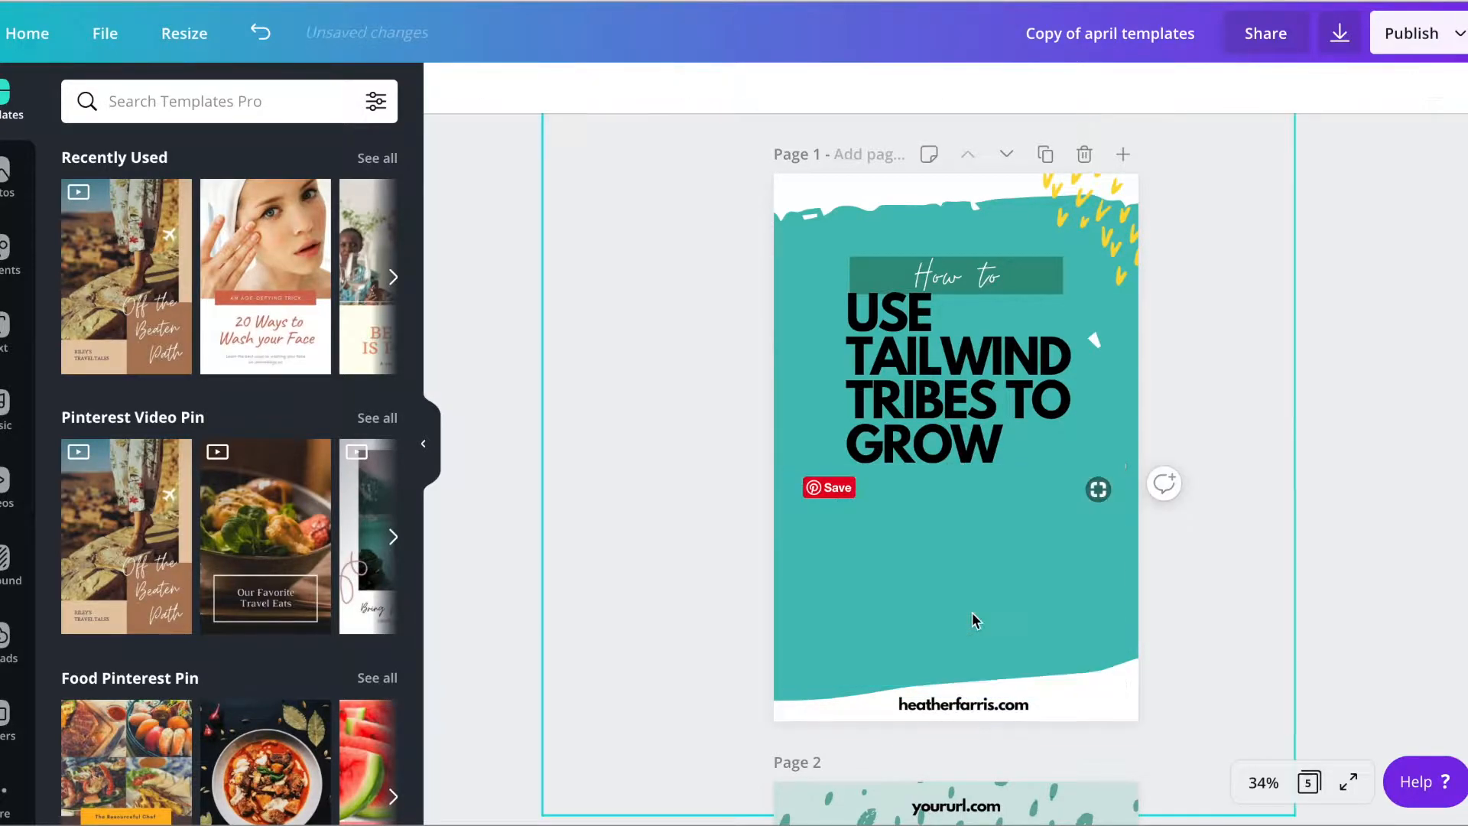
pyautogui.click(6, 252)
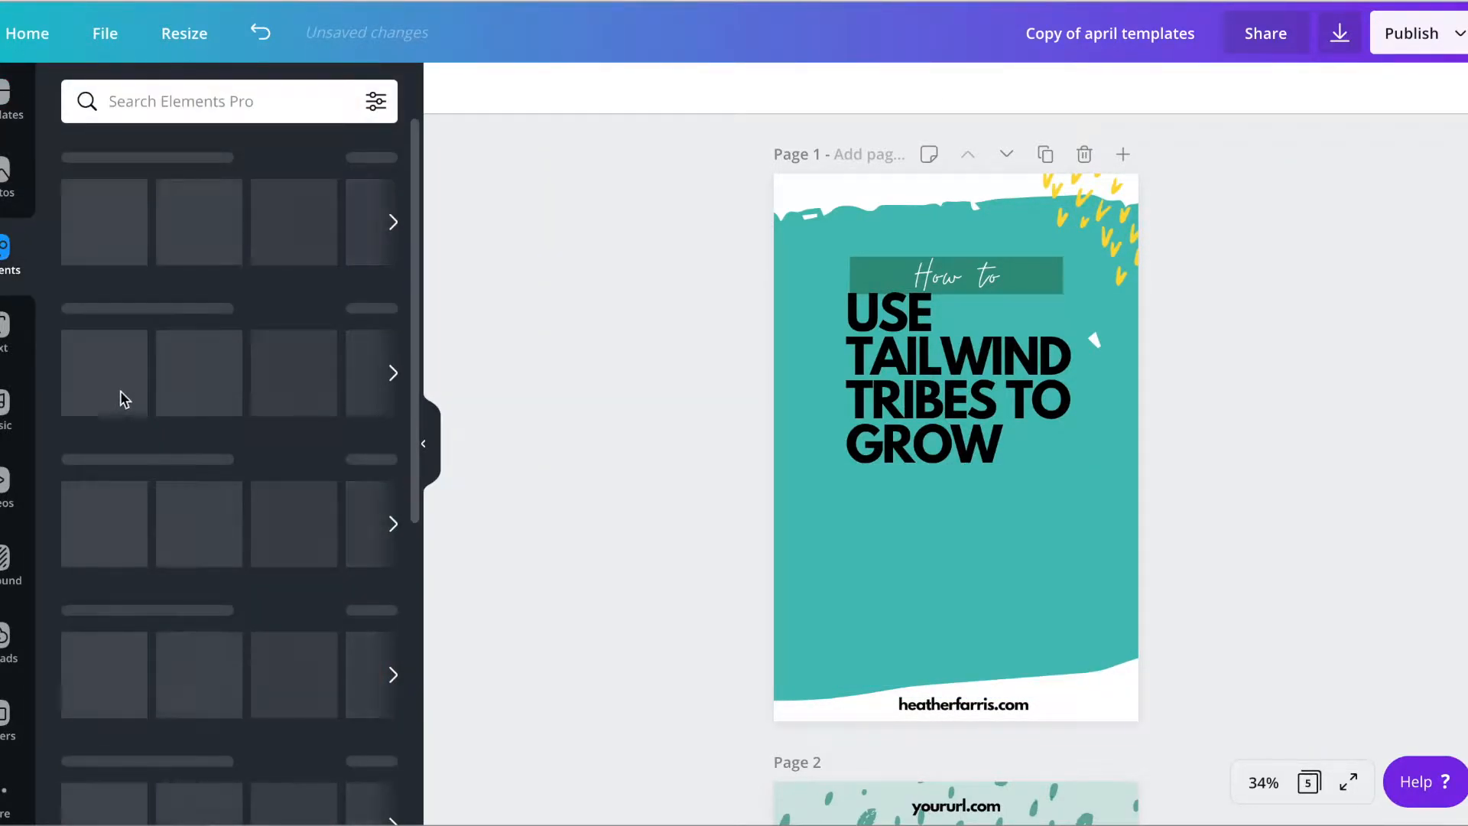
pyautogui.click(118, 688)
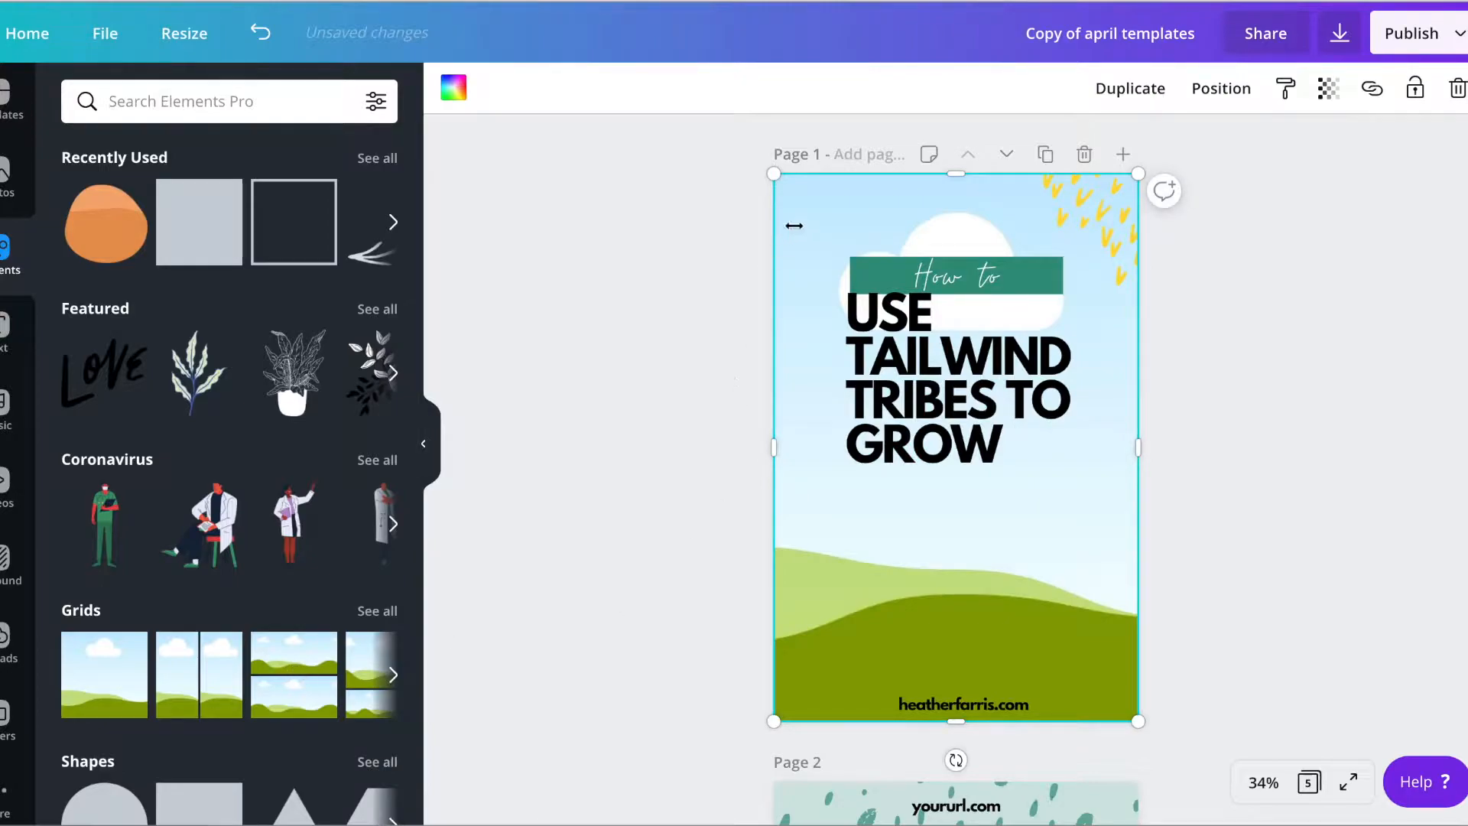
pyautogui.moveTo(946, 173); pyautogui.dragTo(921, 478)
pyautogui.moveTo(956, 721); pyautogui.dragTo(959, 683)
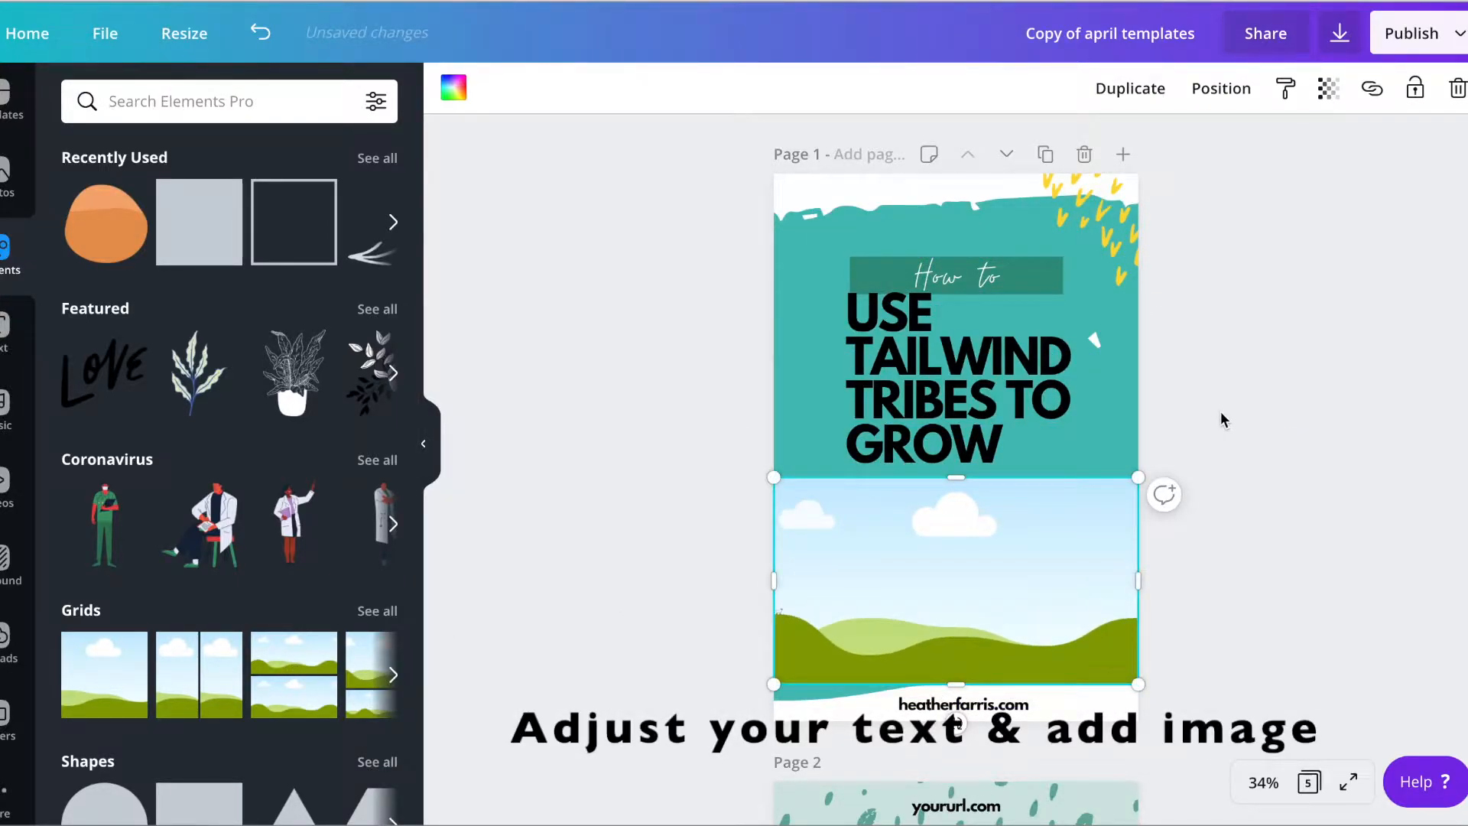
# Fill the grid frame with the laptop-and-hat desk photo from the Social Curator V2 folder
pyautogui.click(9, 715)
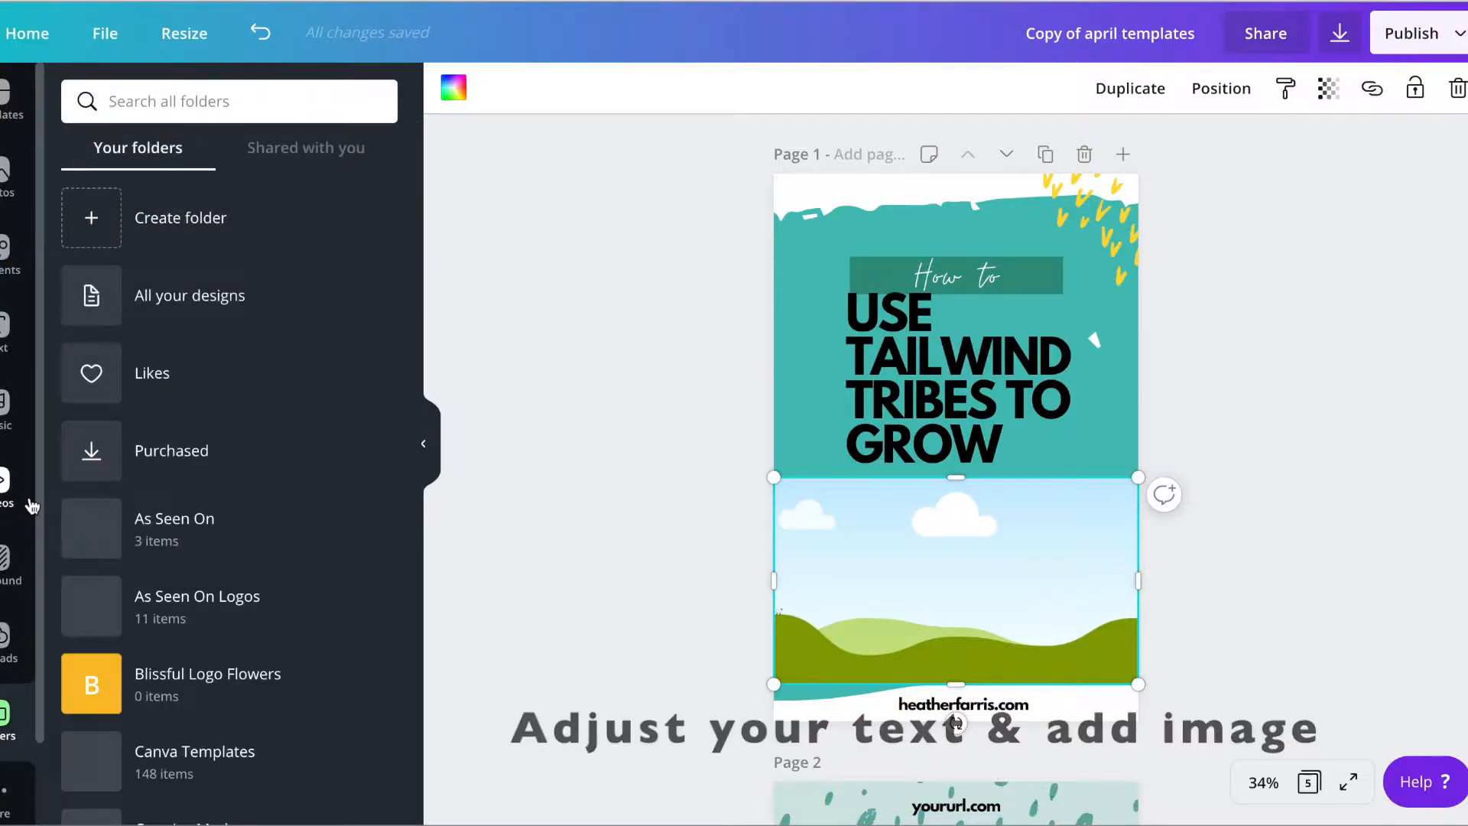
pyautogui.scroll(-5, 201, 581)
pyautogui.scroll(-5, 206, 626)
pyautogui.scroll(4, 211, 512)
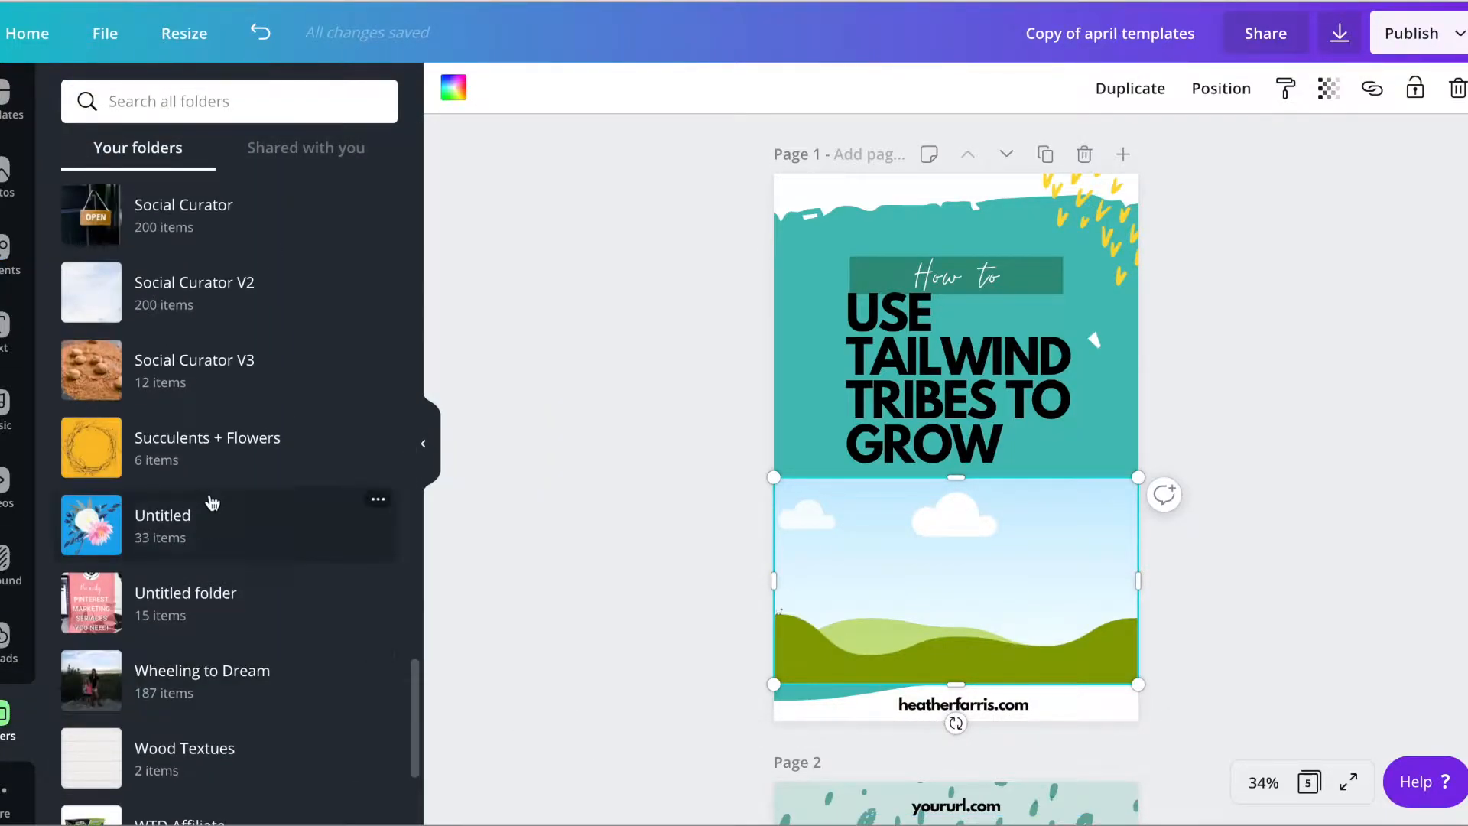
pyautogui.click(217, 316)
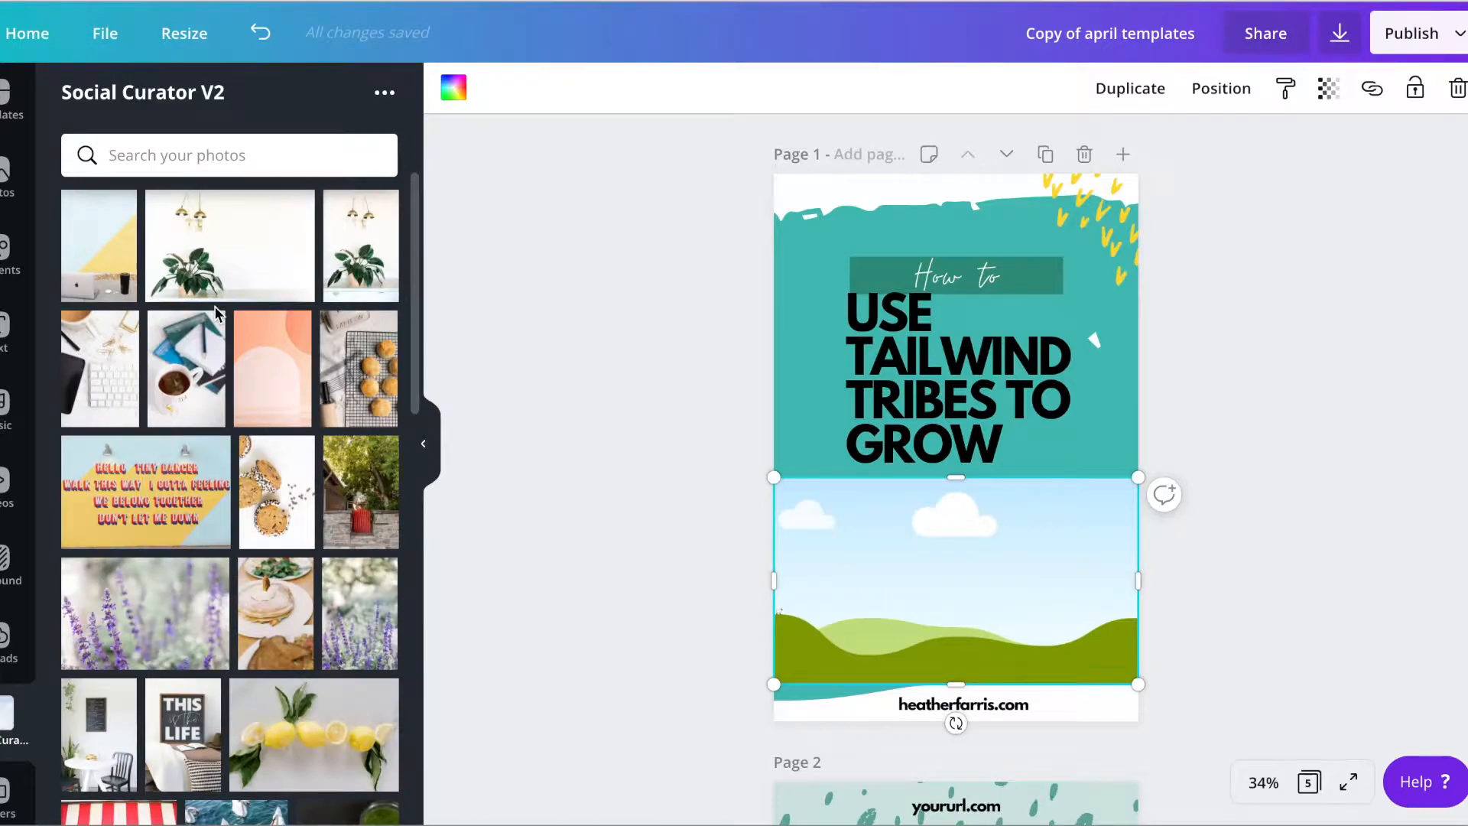
pyautogui.scroll(-8, 260, 382)
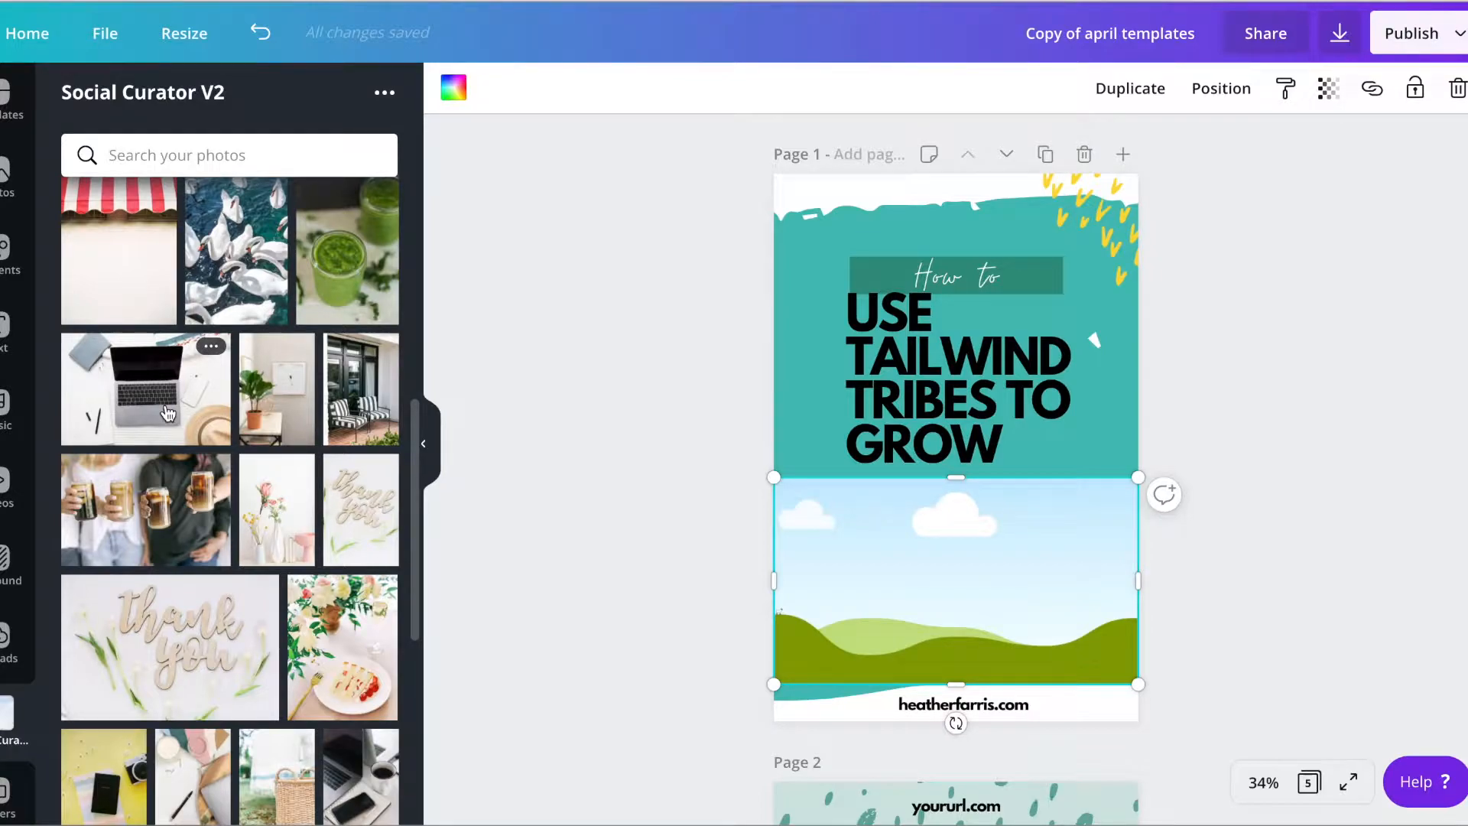
pyautogui.moveTo(169, 412); pyautogui.dragTo(939, 549)
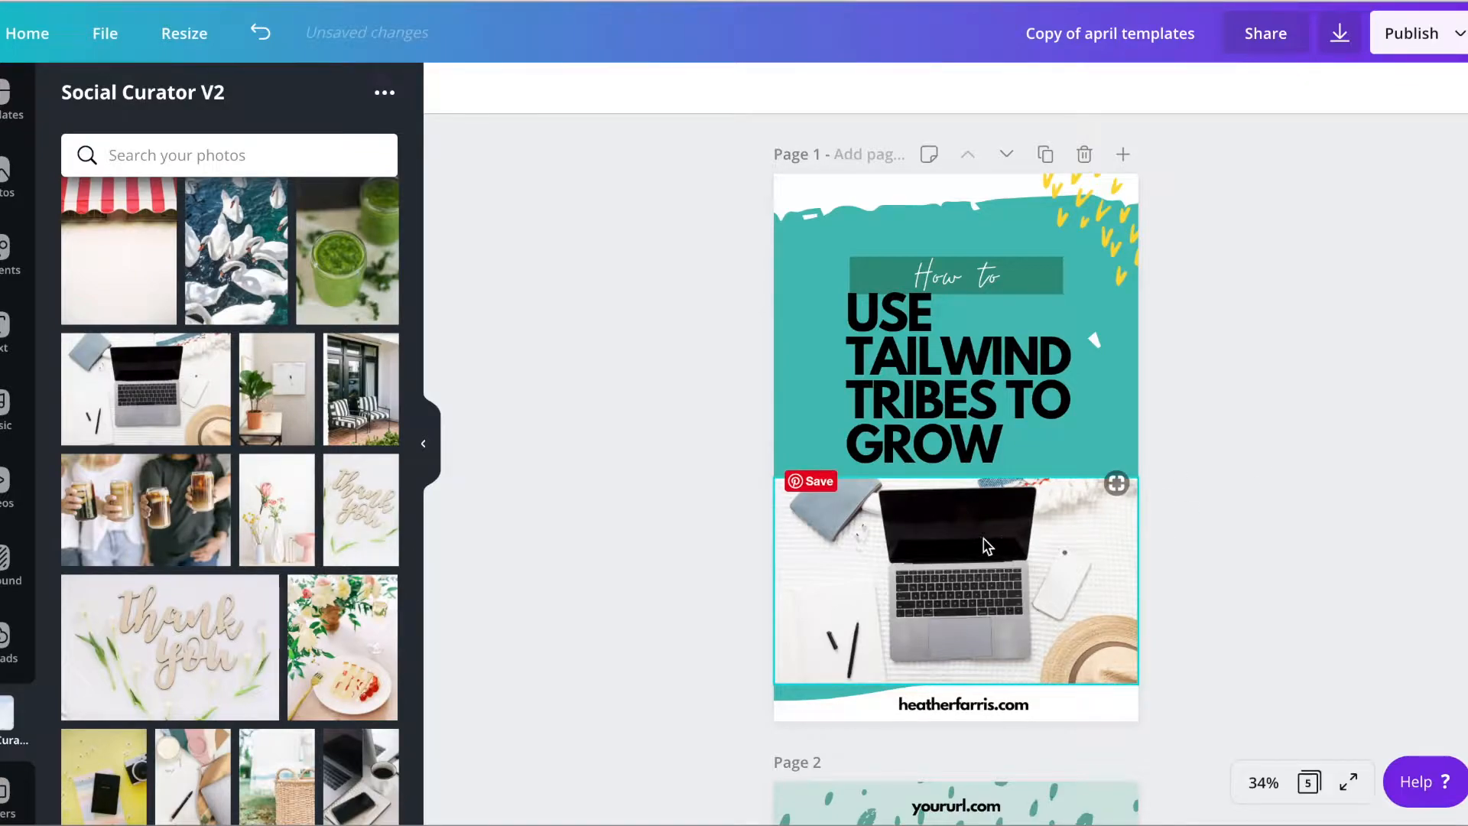
# Move the green banner slightly up, away from the headline, and reposition the "How to" text centered over it
pyautogui.click(1026, 270)
pyautogui.moveTo(1027, 267); pyautogui.dragTo(1027, 260)
pyautogui.click(1272, 291)
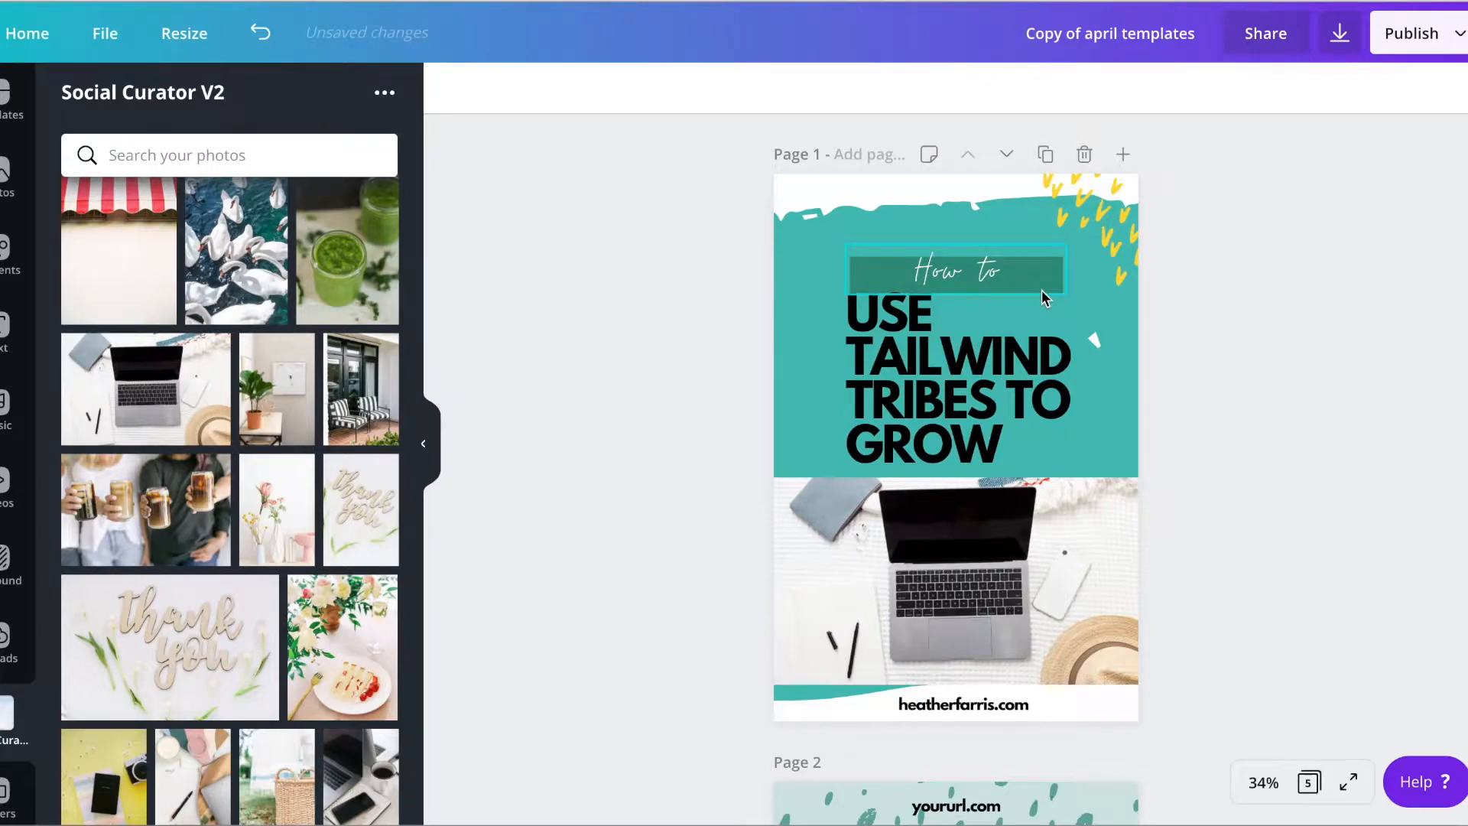
pyautogui.moveTo(978, 272); pyautogui.dragTo(978, 227)
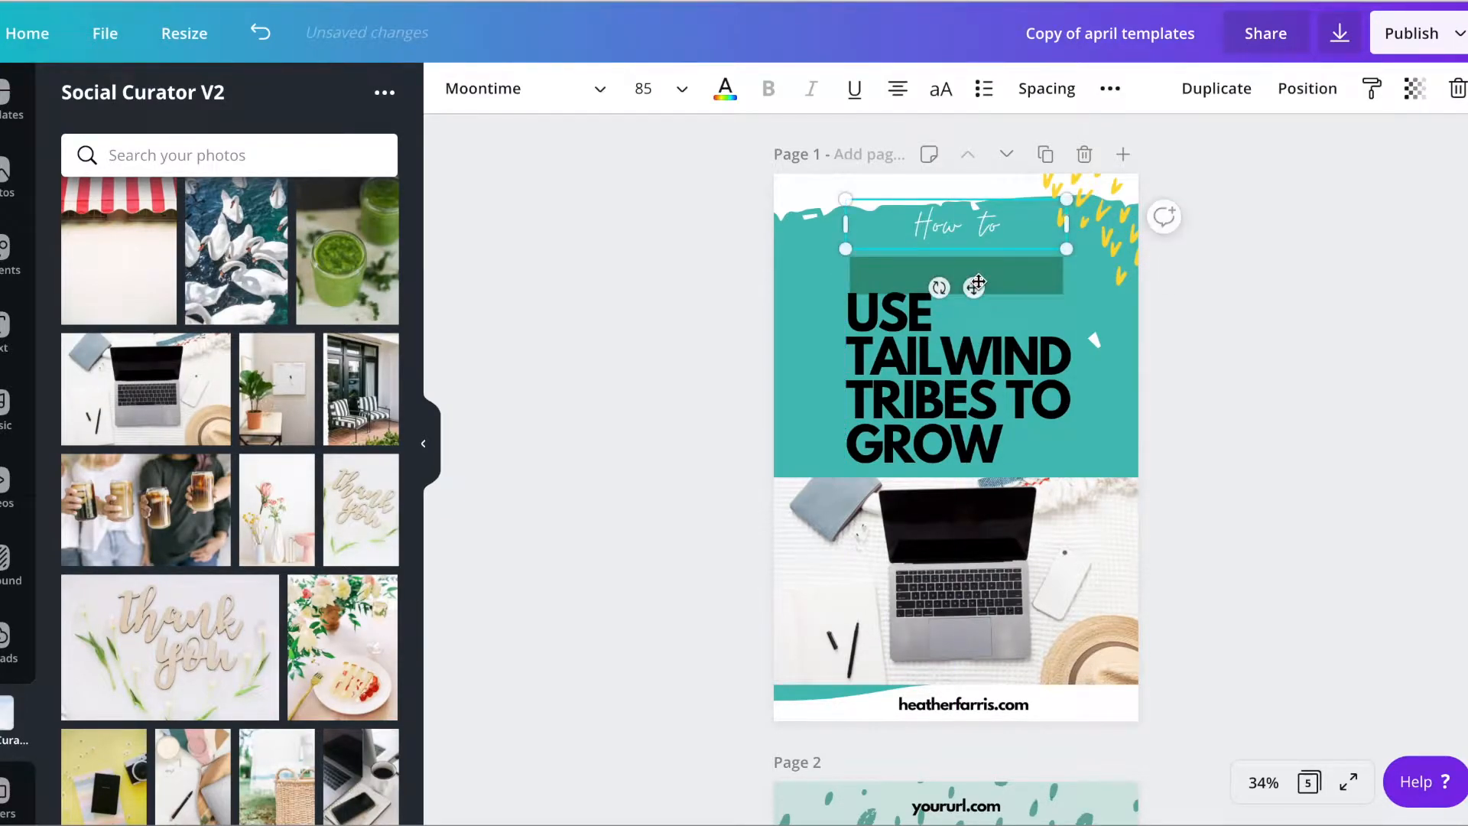
pyautogui.moveTo(1018, 276); pyautogui.dragTo(966, 261)
pyautogui.click(1288, 256)
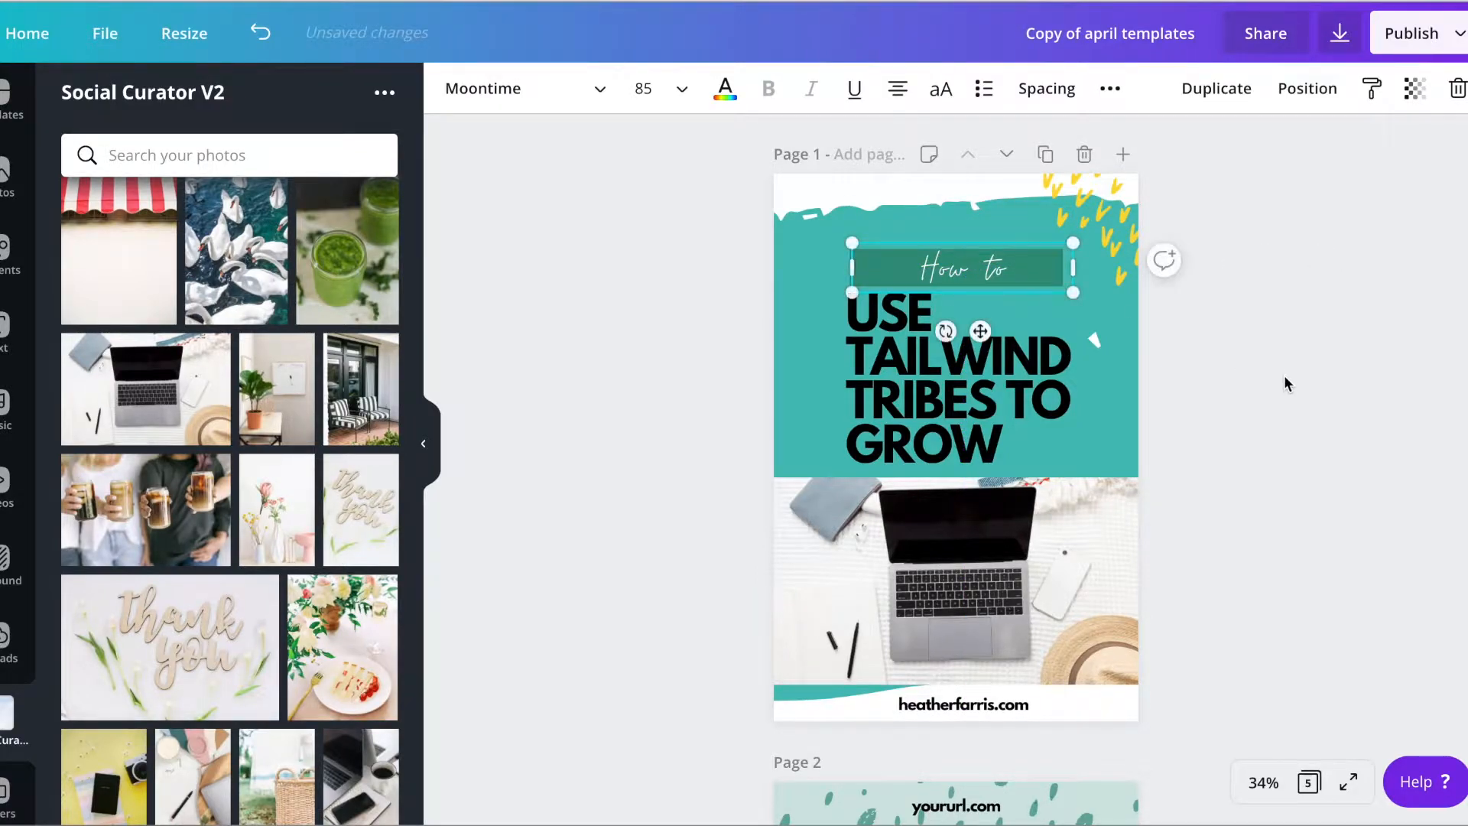
pyautogui.click(1284, 383)
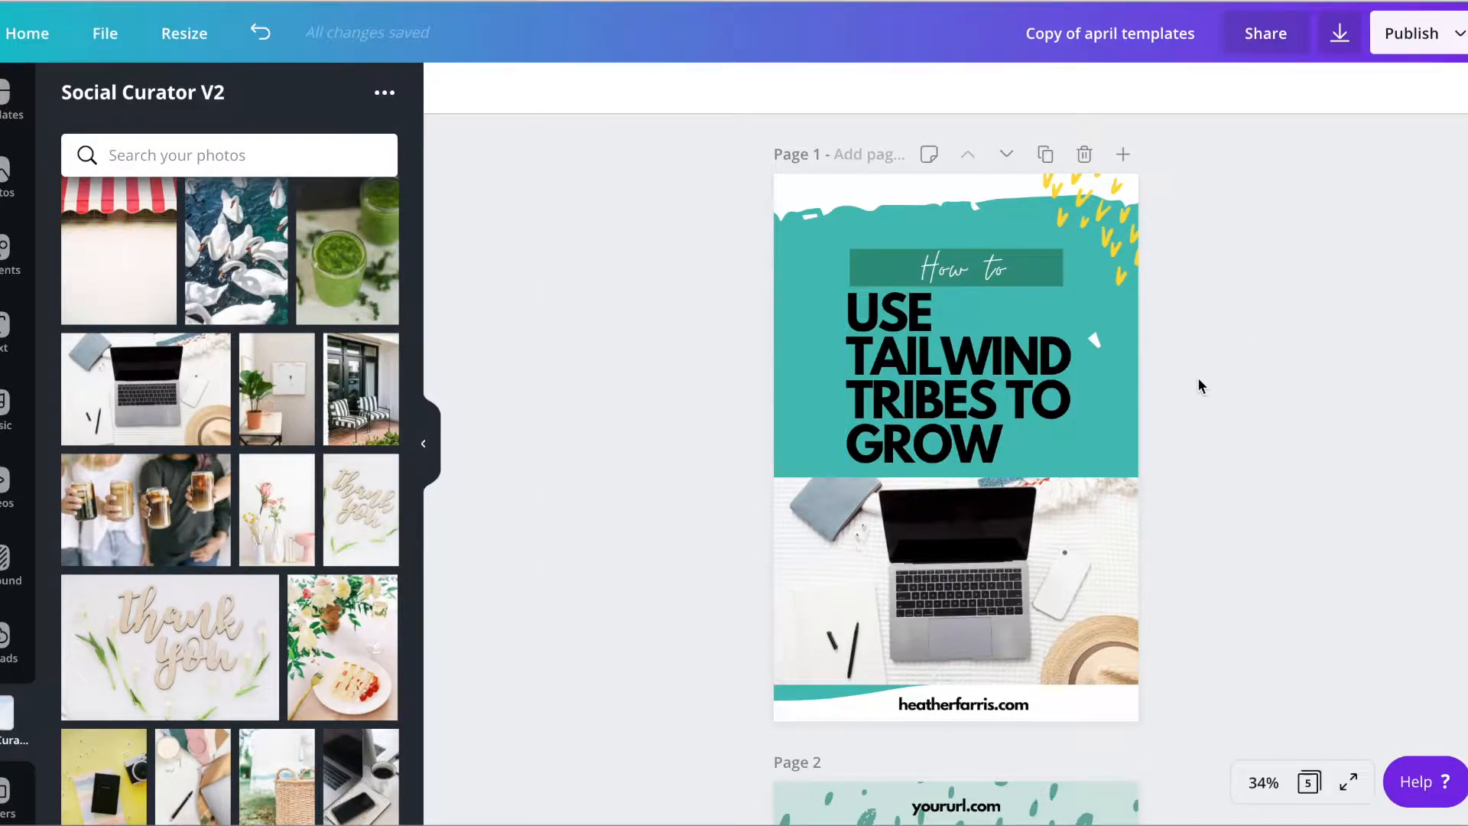
pyautogui.click(994, 402)
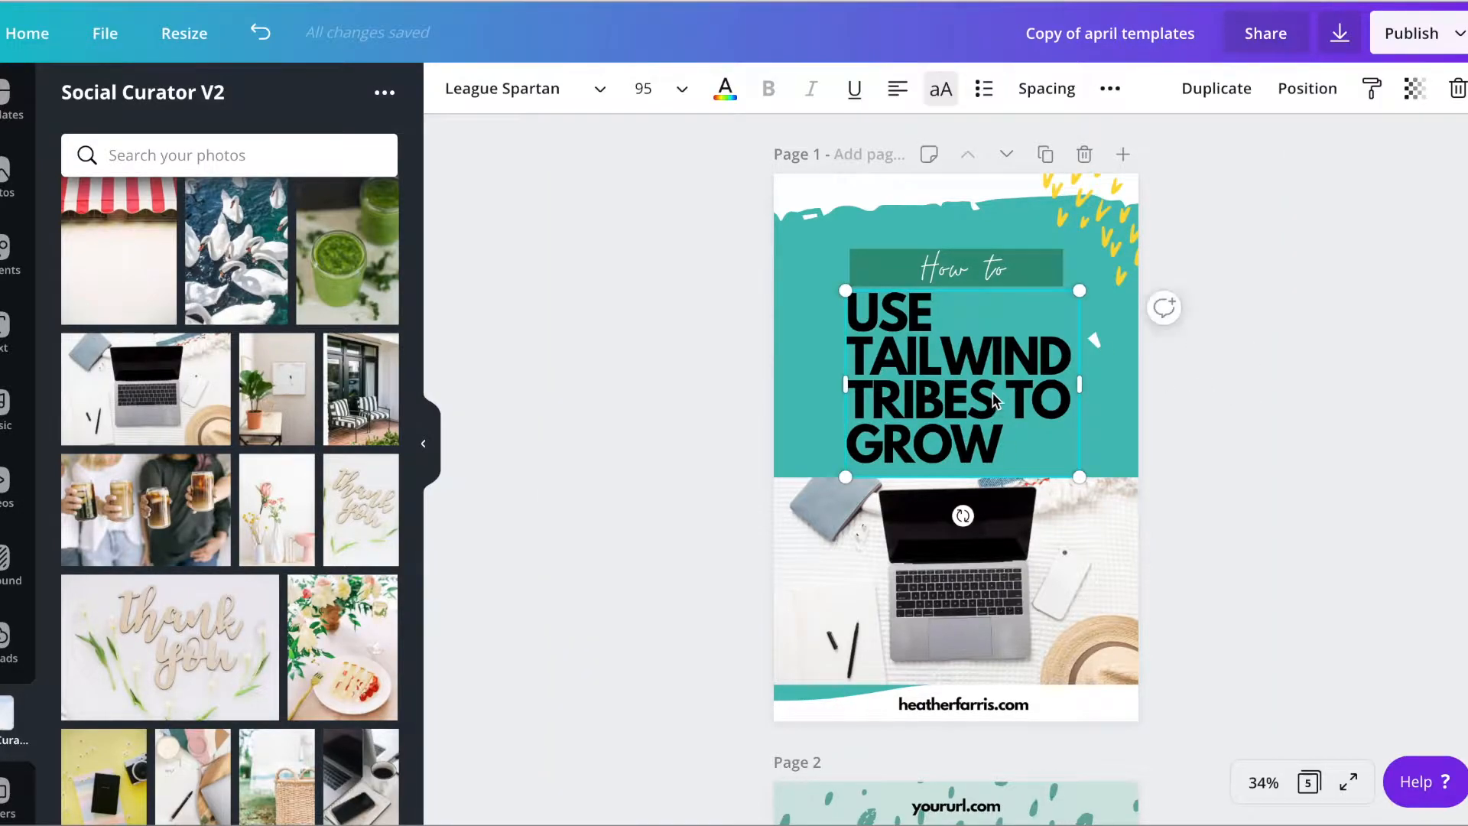
pyautogui.click(1239, 380)
# Replace the placeholder URL above the hexagon on page 2 with the brand's website address
pyautogui.scroll(-2, 1239, 380)
pyautogui.scroll(-6, 1238, 344)
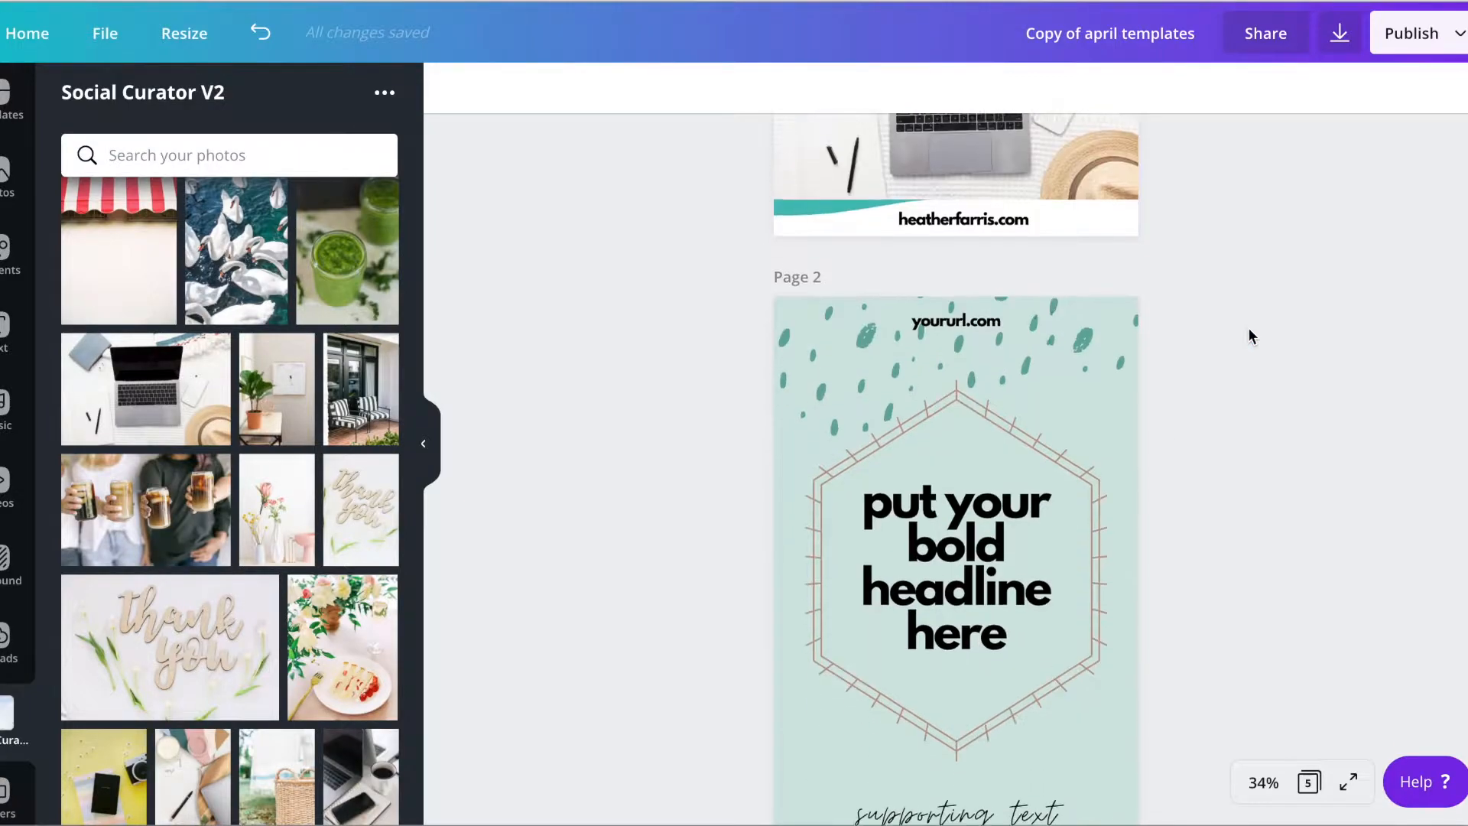
pyautogui.click(949, 168)
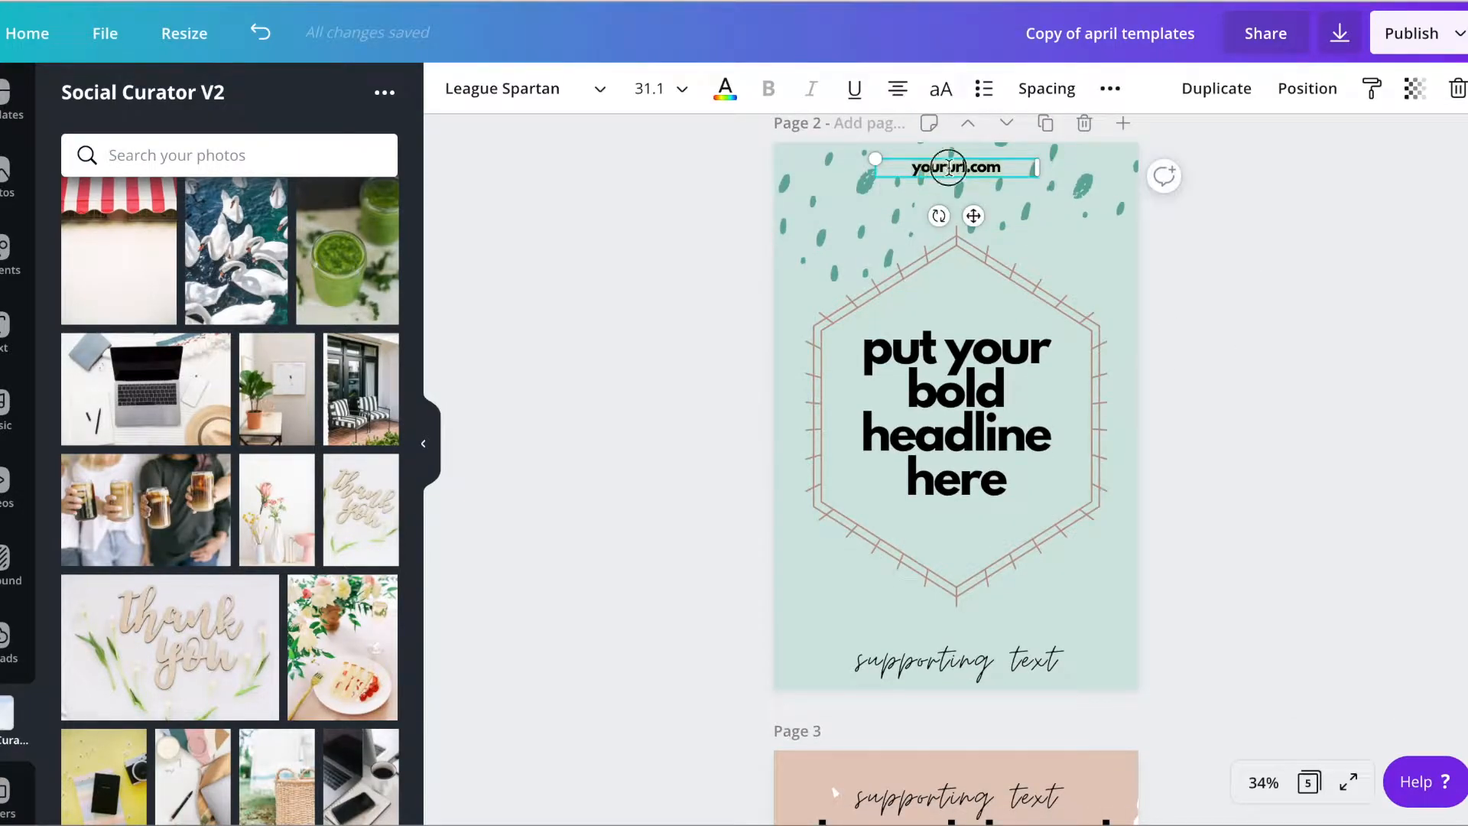
pyautogui.write('eath')
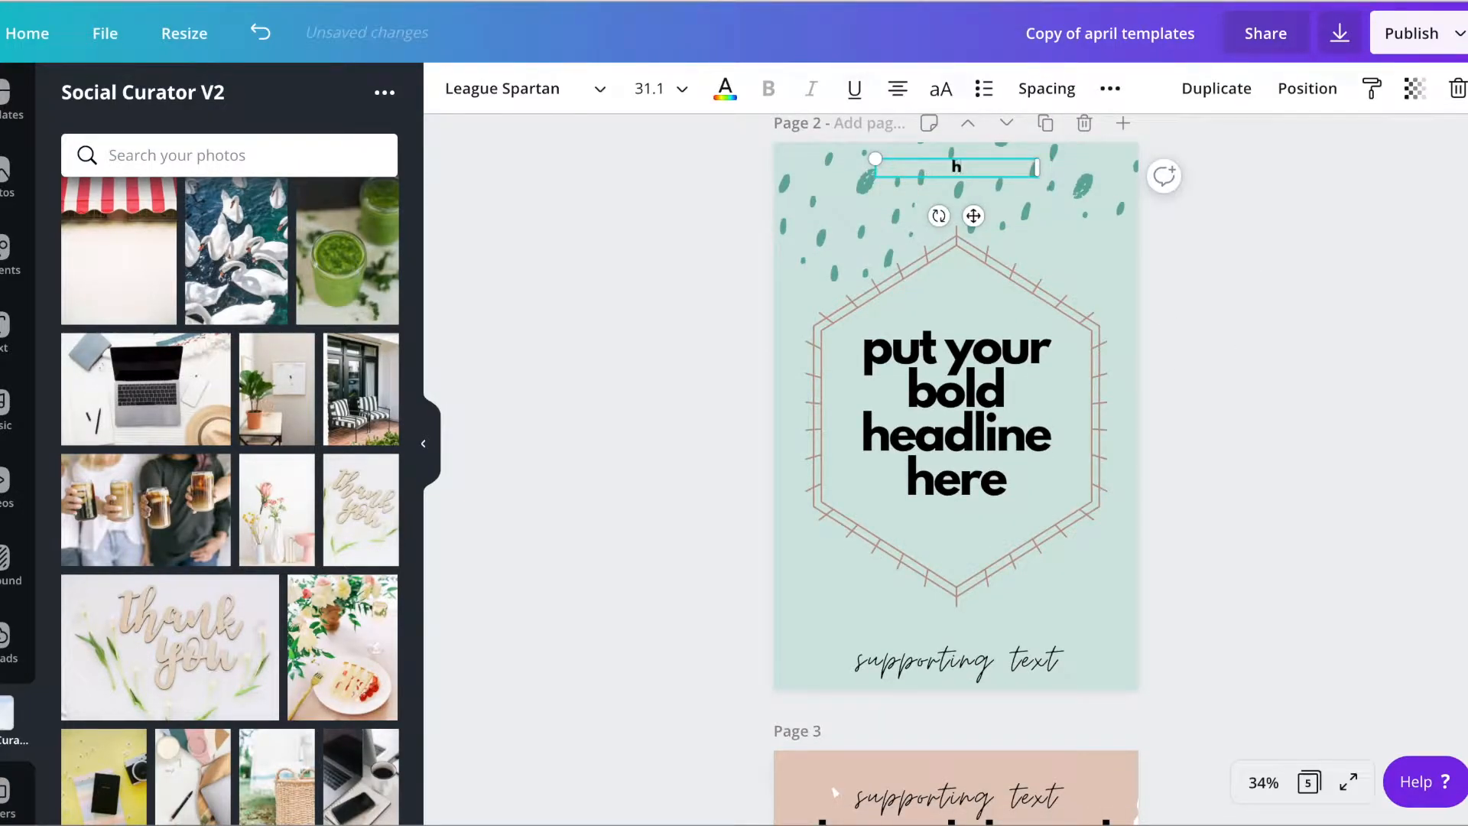
pyautogui.write('erfarris.com')
# Replace the placeholder headline inside the hexagon on page 2 with "how to use tailwind tribes"
pyautogui.click(1009, 430)
pyautogui.click(1009, 428)
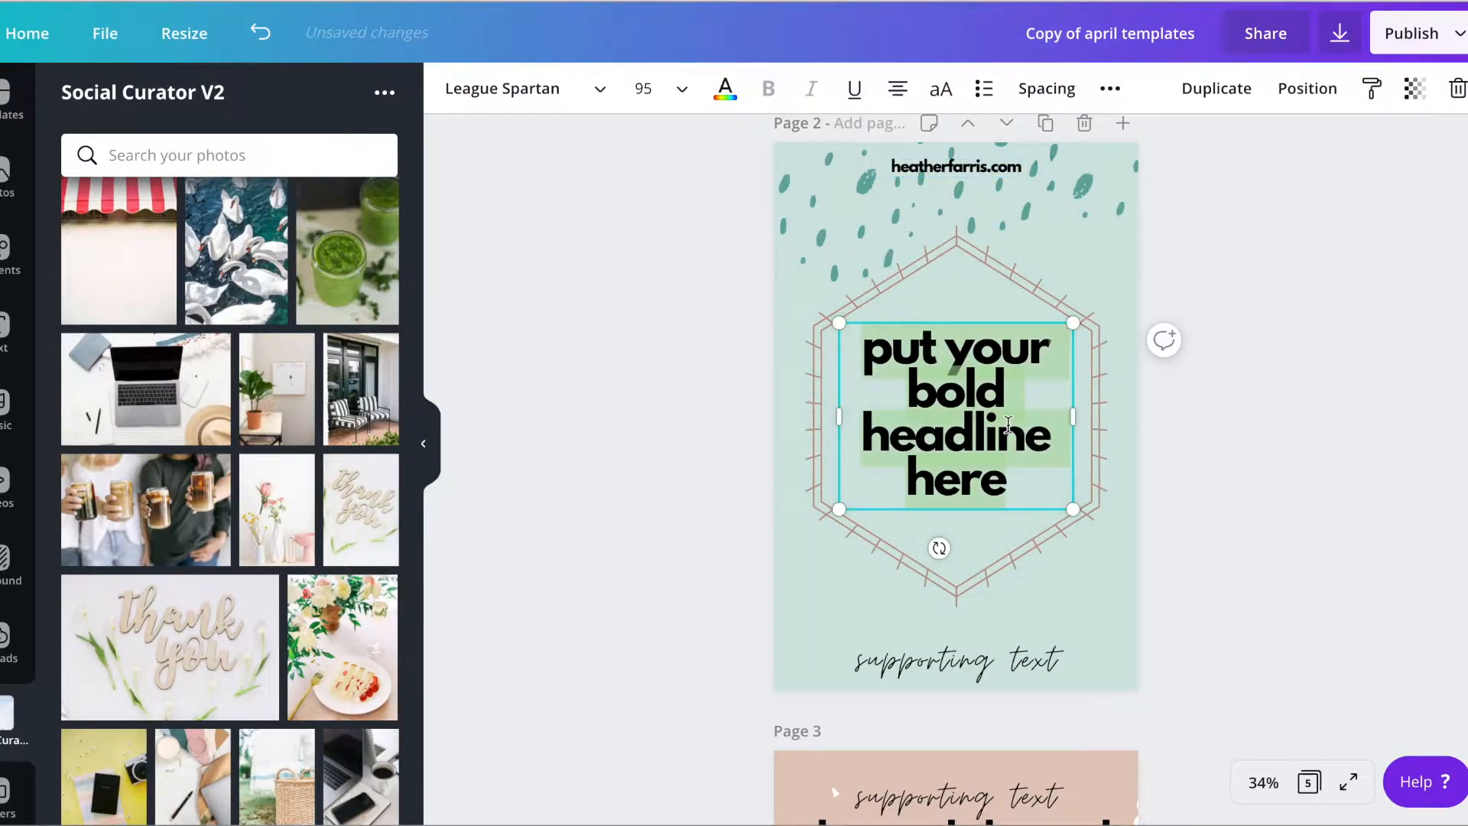
pyautogui.press('BackSpace')
pyautogui.write('how to ')
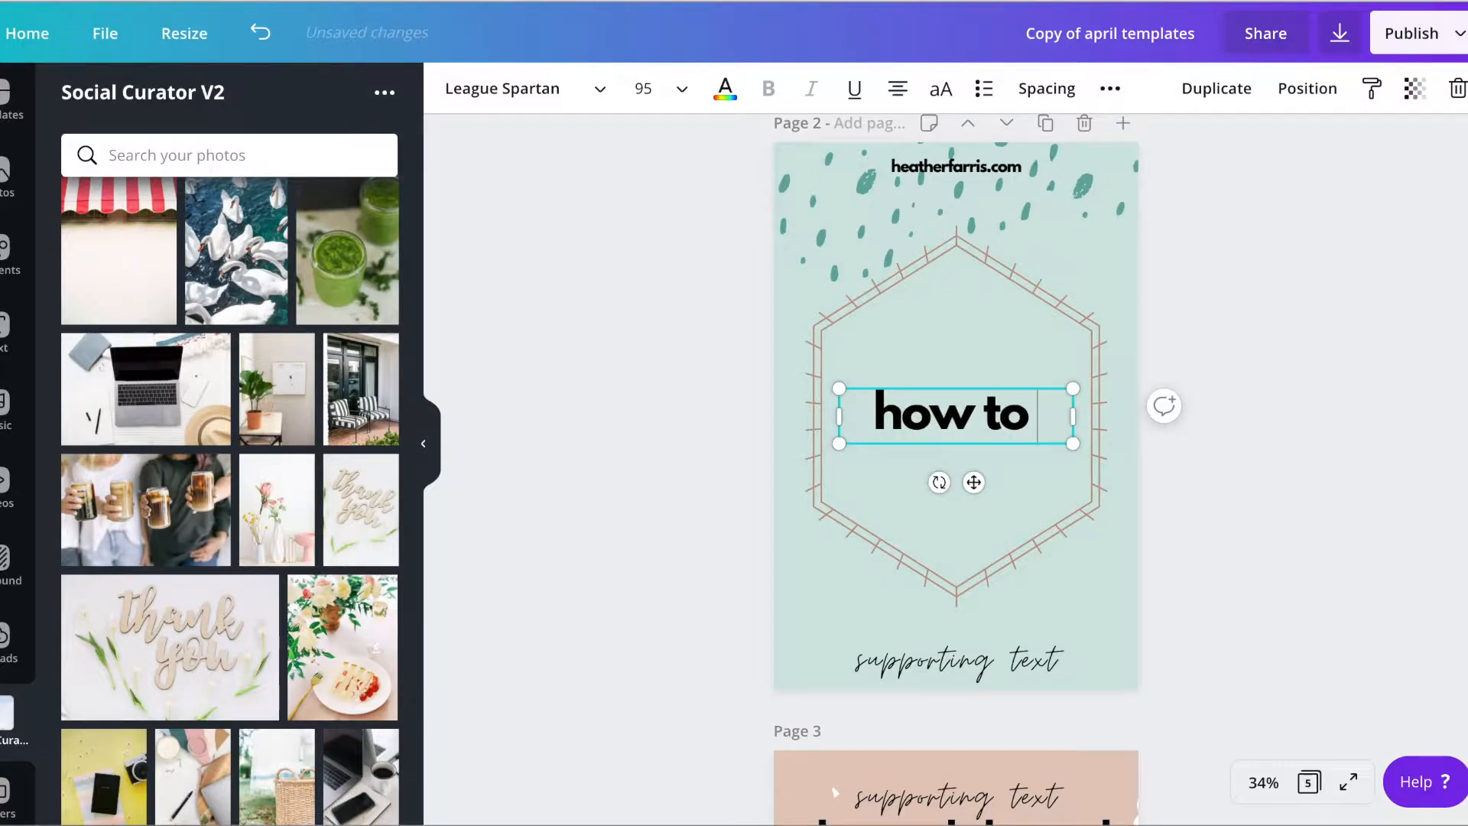
pyautogui.write('use')
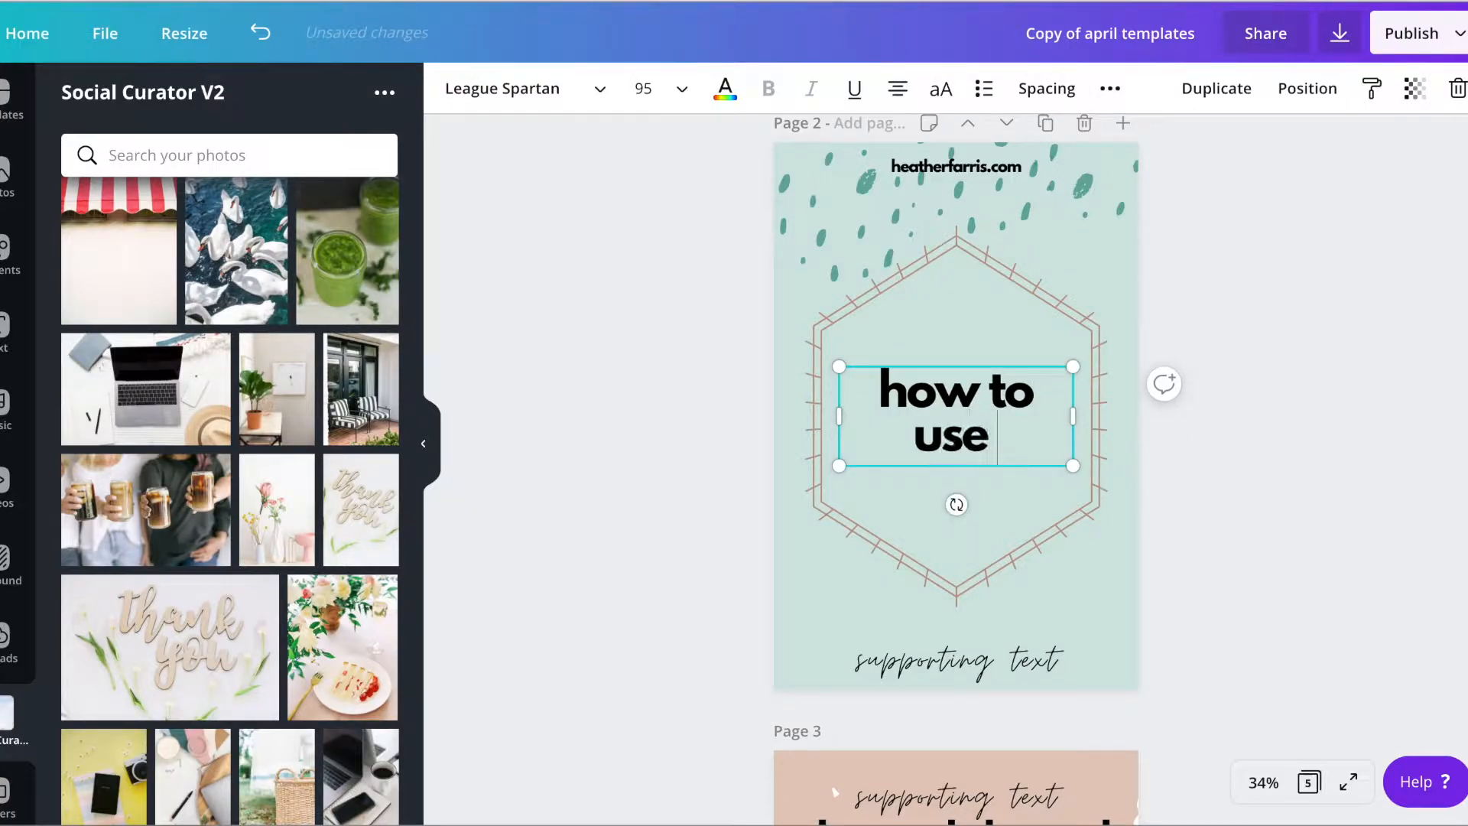
pyautogui.press('Return')
pyautogui.write('tailwind')
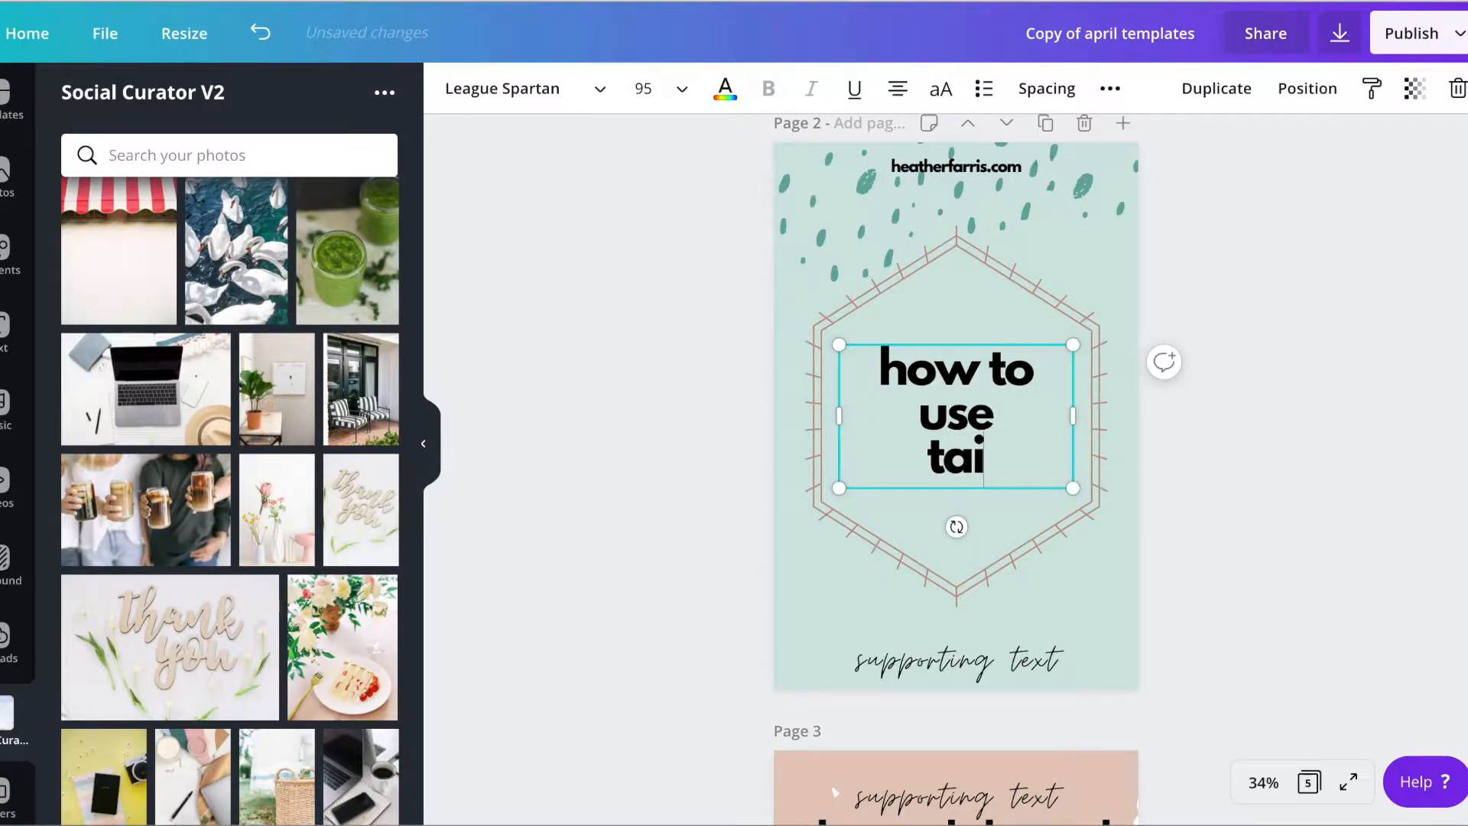
pyautogui.press('Return')
pyautogui.write('ti')
pyautogui.press('BackSpace')
pyautogui.write('rbies')
pyautogui.press('Left')
pyautogui.press('Left')
pyautogui.press('BackSpace')
pyautogui.press('BackSpace')
pyautogui.write('ob')
pyautogui.press('BackSpace')
pyautogui.press('BackSpace')
pyautogui.write('ib')
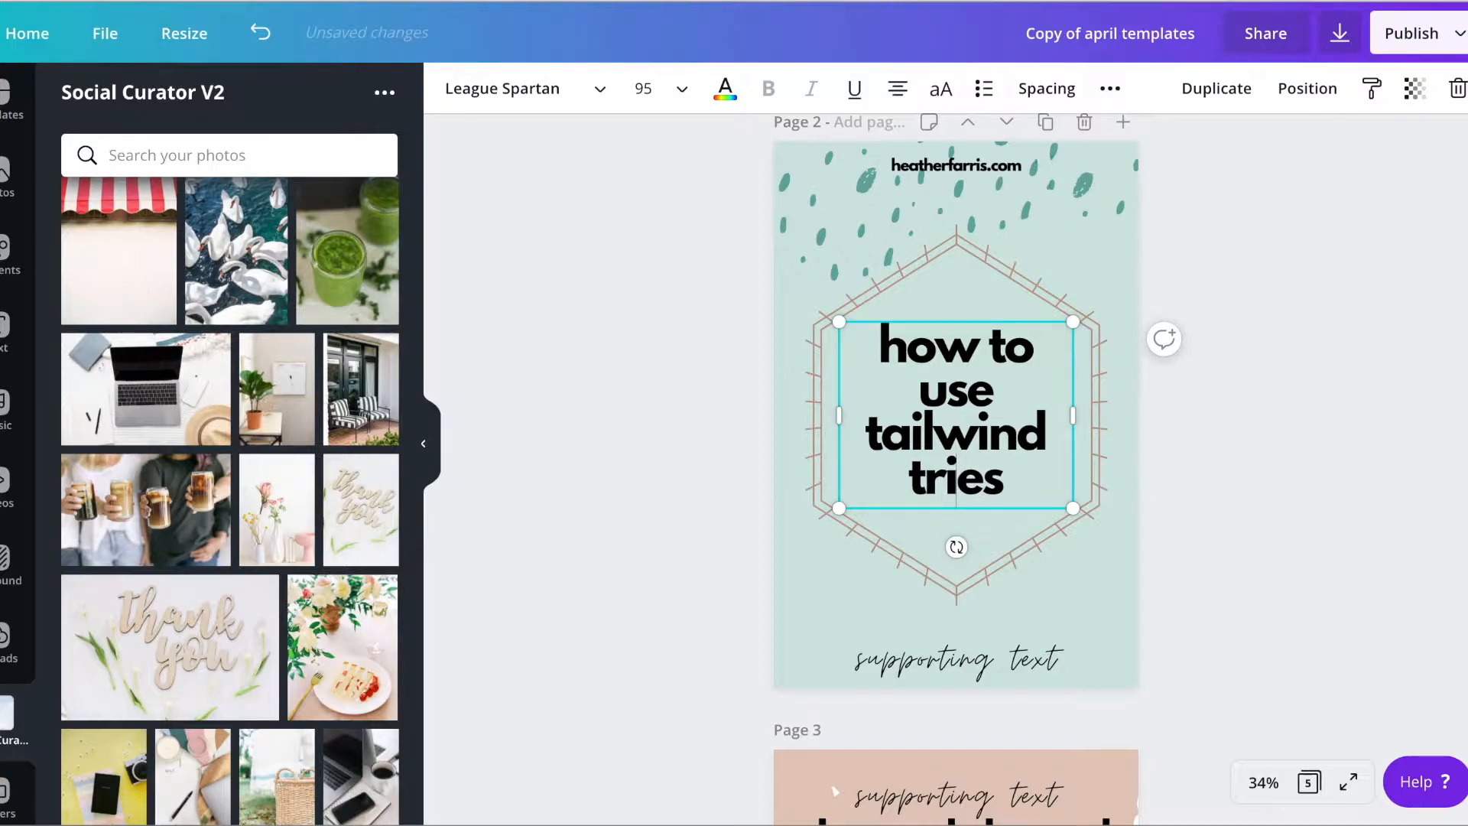
# Set the entire hexagon headline in uppercase
pyautogui.click(940, 88)
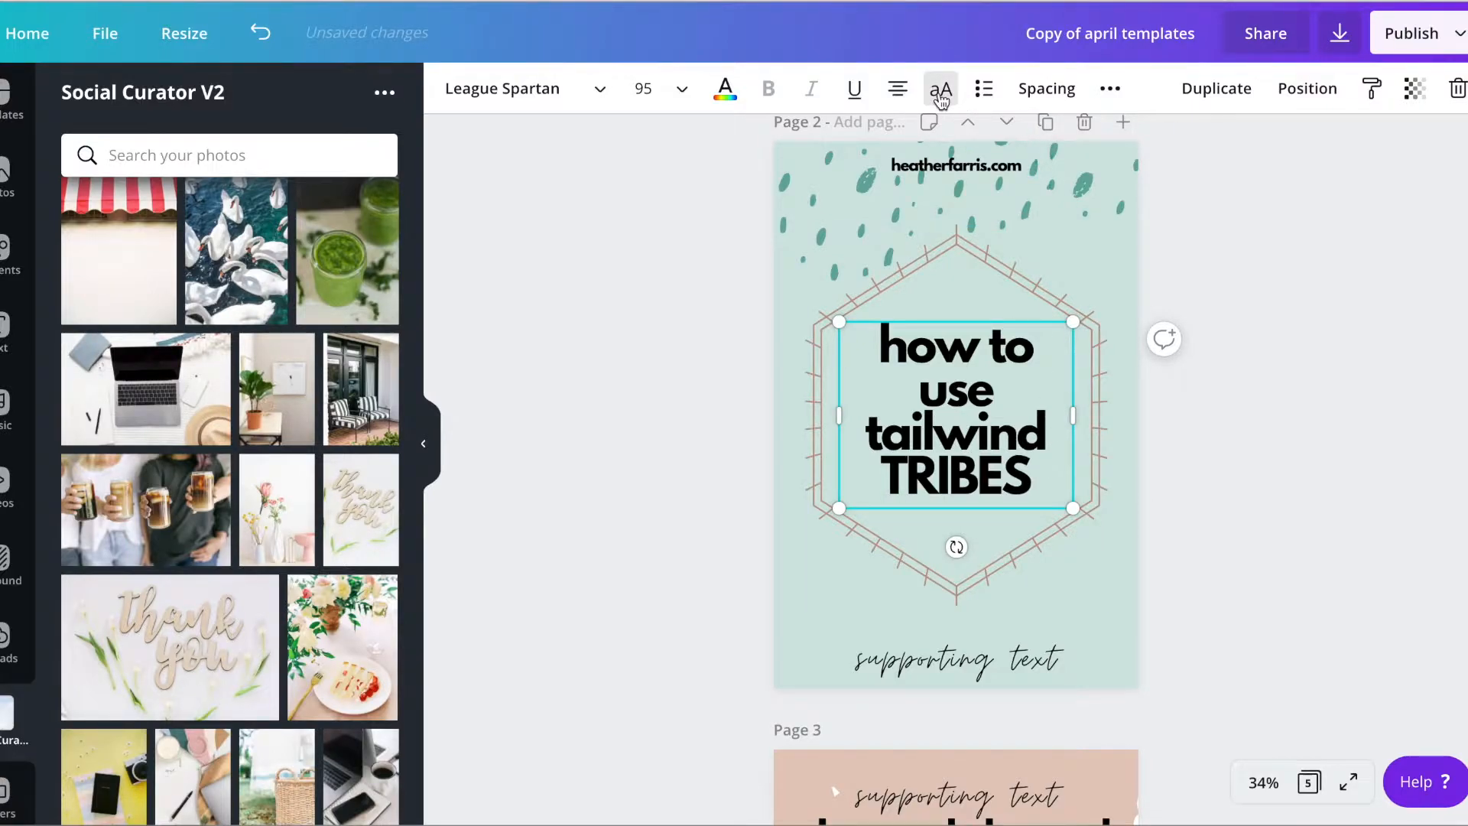
pyautogui.hotkey('ctrl', 'a')
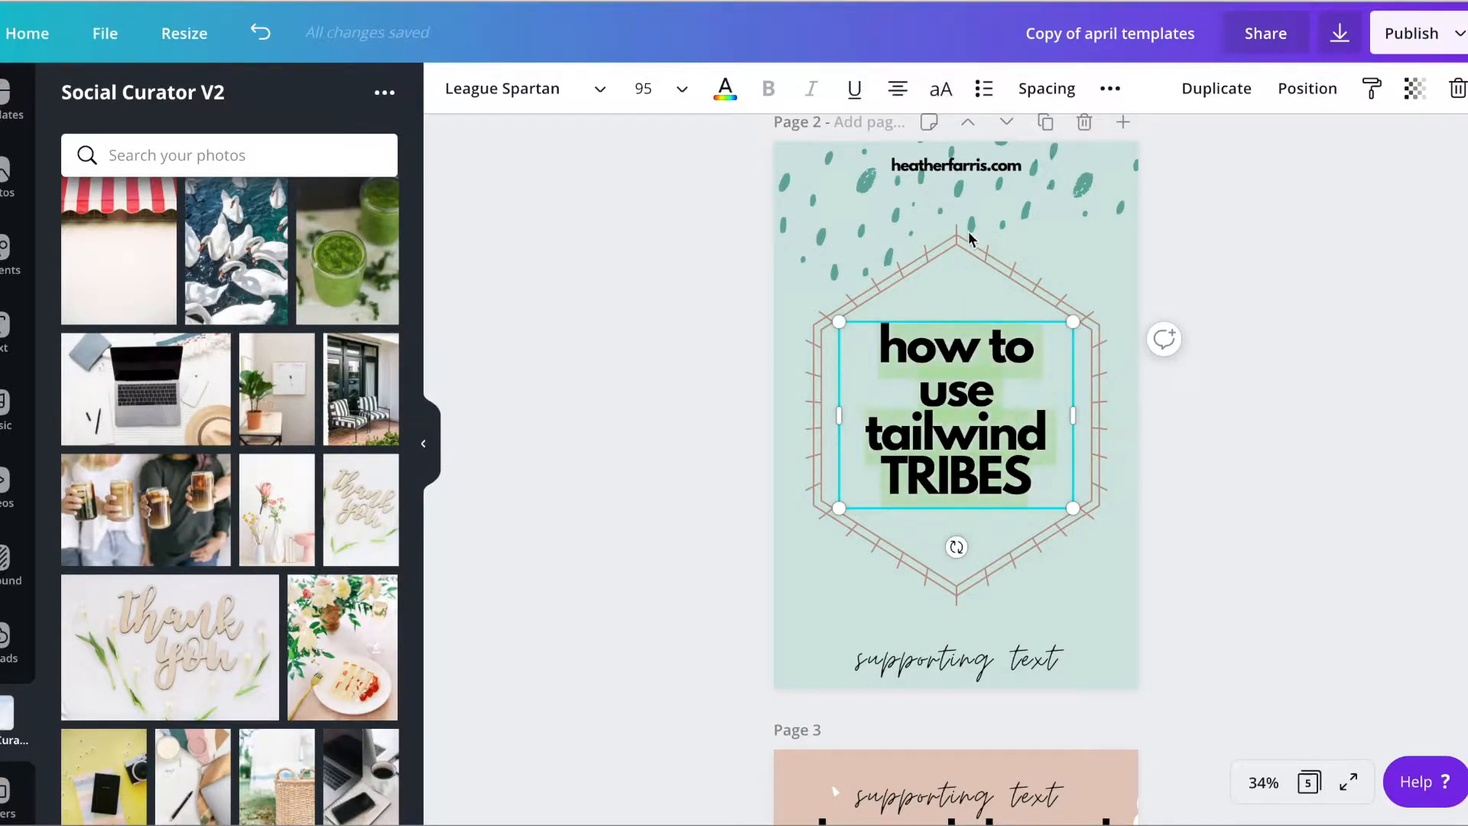
pyautogui.click(940, 89)
pyautogui.click(1284, 416)
# Search the elements for "video" and insert the pink circled play icon on page 2
pyautogui.click(7, 252)
pyautogui.click(193, 102)
pyautogui.write('video')
pyautogui.press('Return')
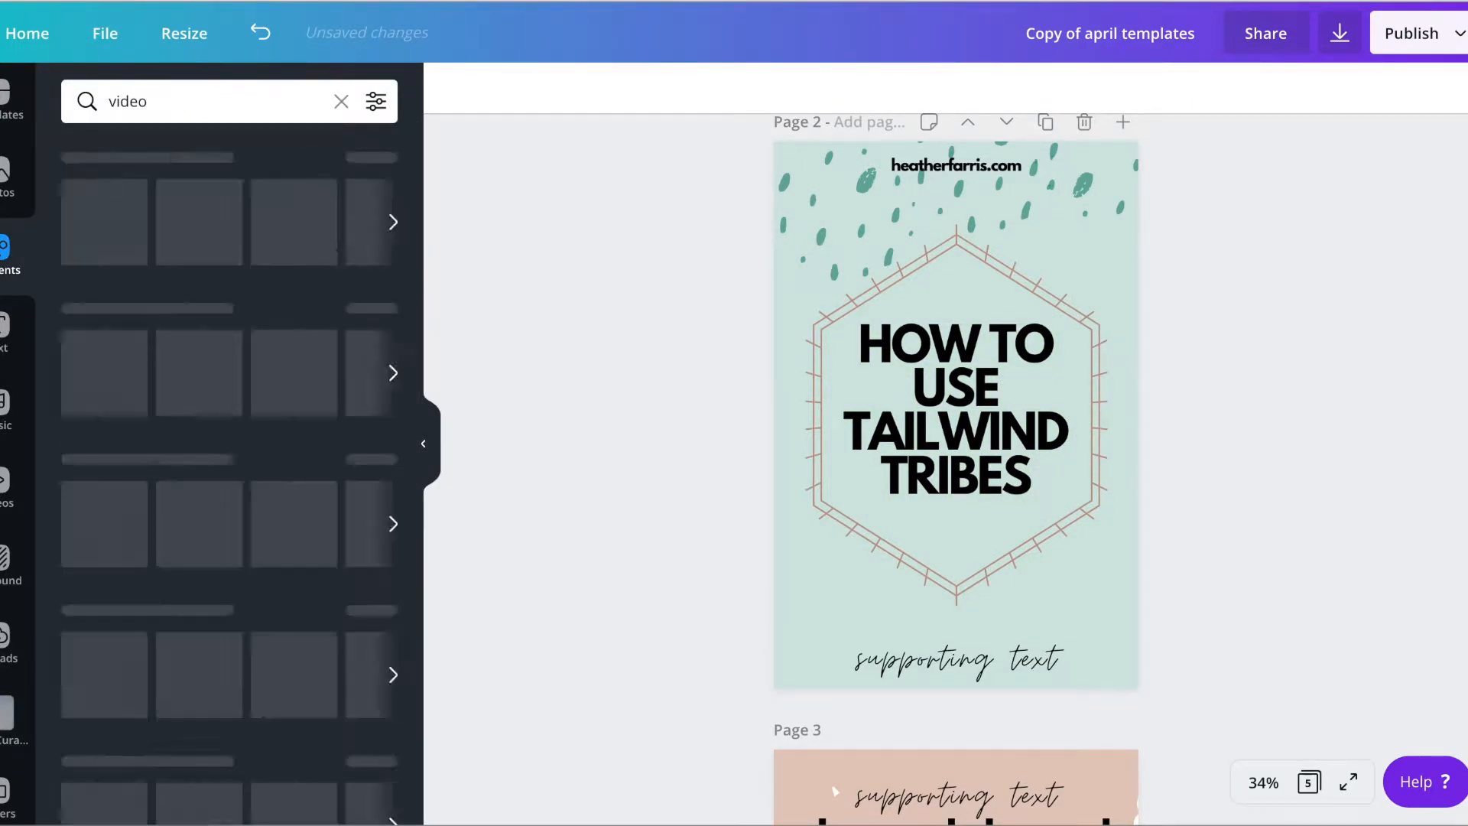
pyautogui.click(167, 299)
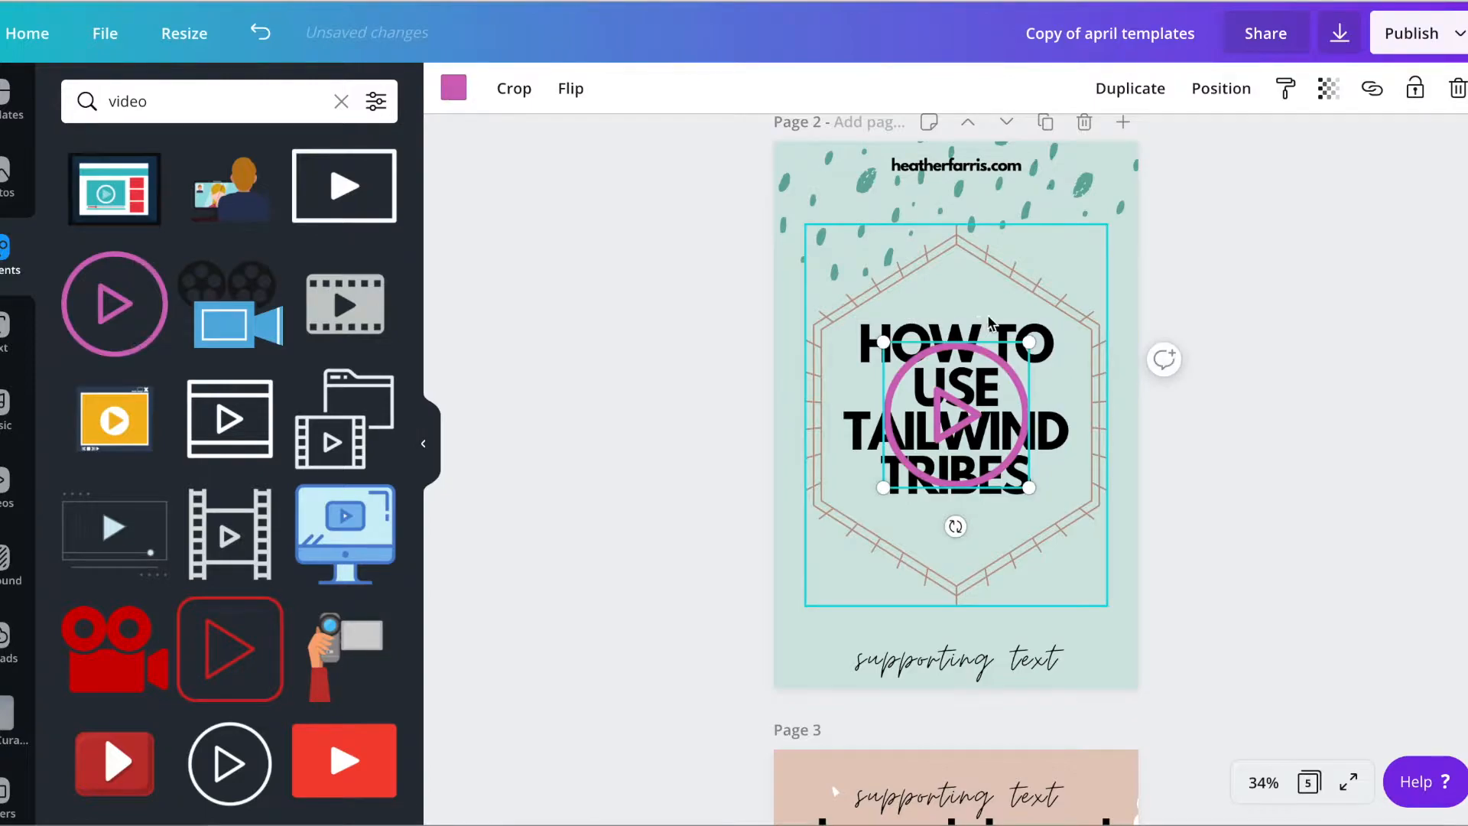
# Shrink the play icon and center it below the headline, inside the lower tip of the hexagon
pyautogui.moveTo(1028, 335); pyautogui.dragTo(951, 383)
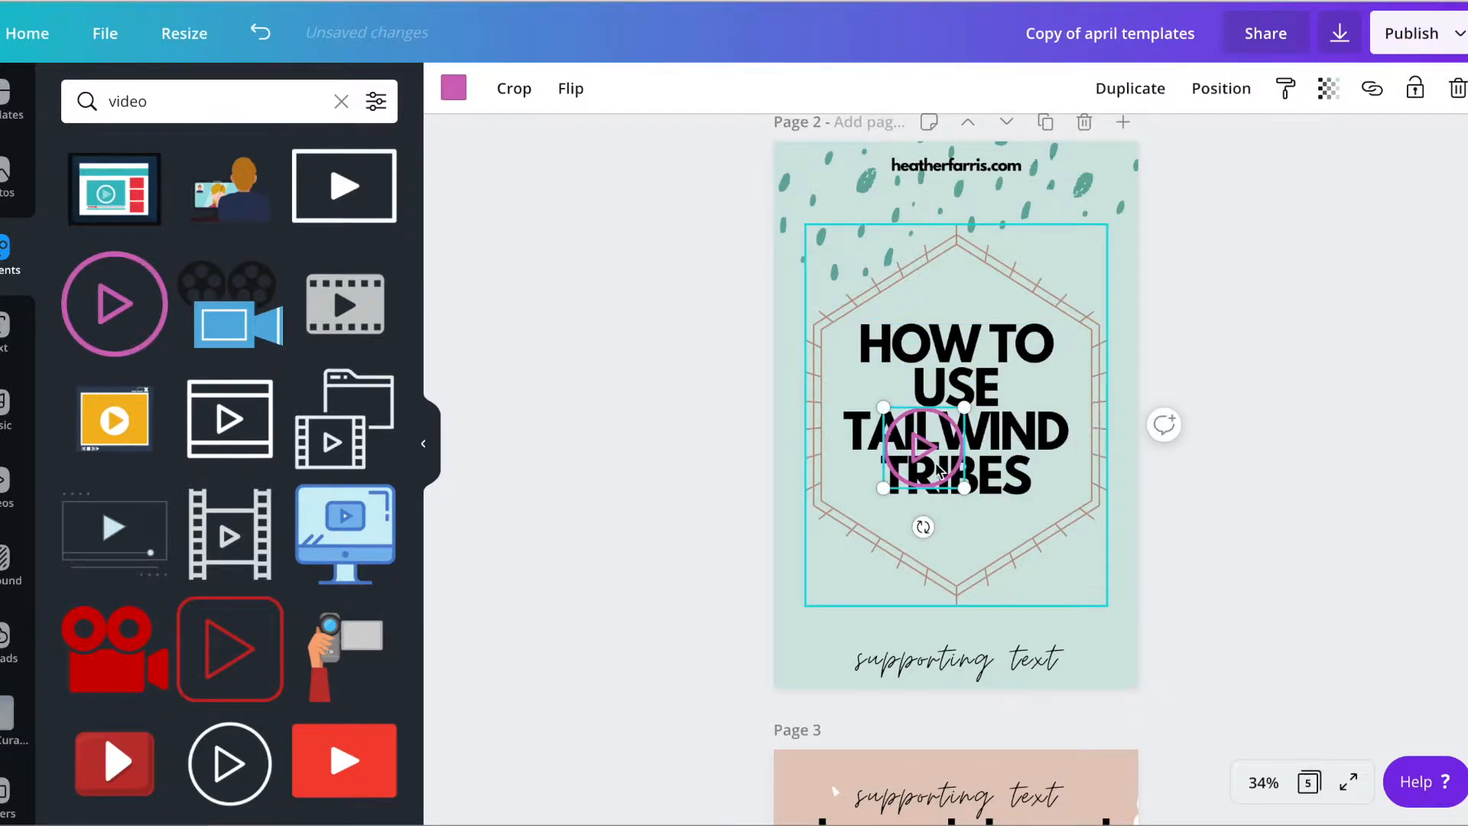
pyautogui.click(1346, 390)
pyautogui.moveTo(917, 444); pyautogui.dragTo(974, 522)
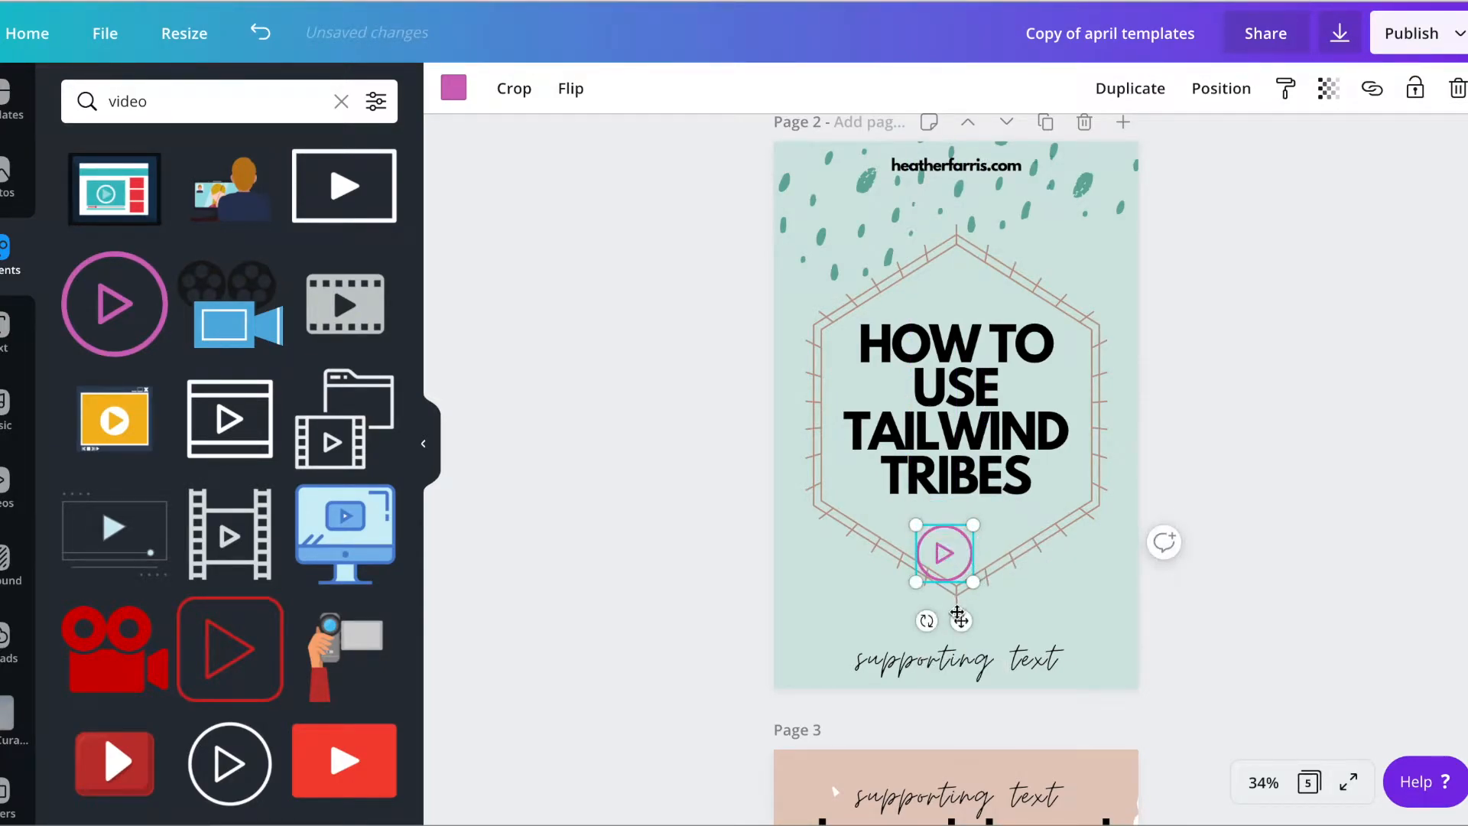
pyautogui.moveTo(961, 619); pyautogui.dragTo(971, 603)
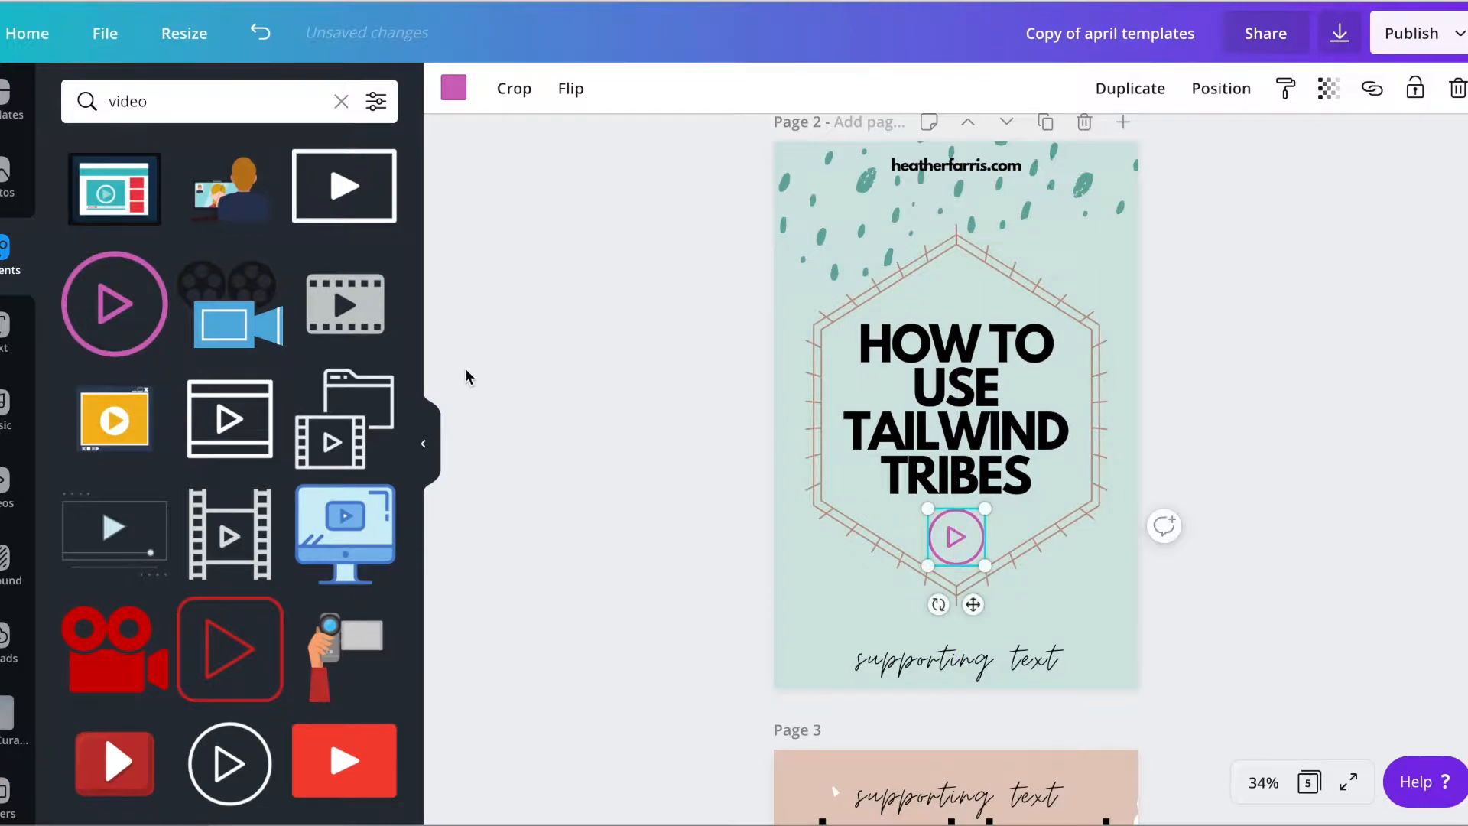
# Recolor the play icon with the yellow from the document colors
pyautogui.click(453, 88)
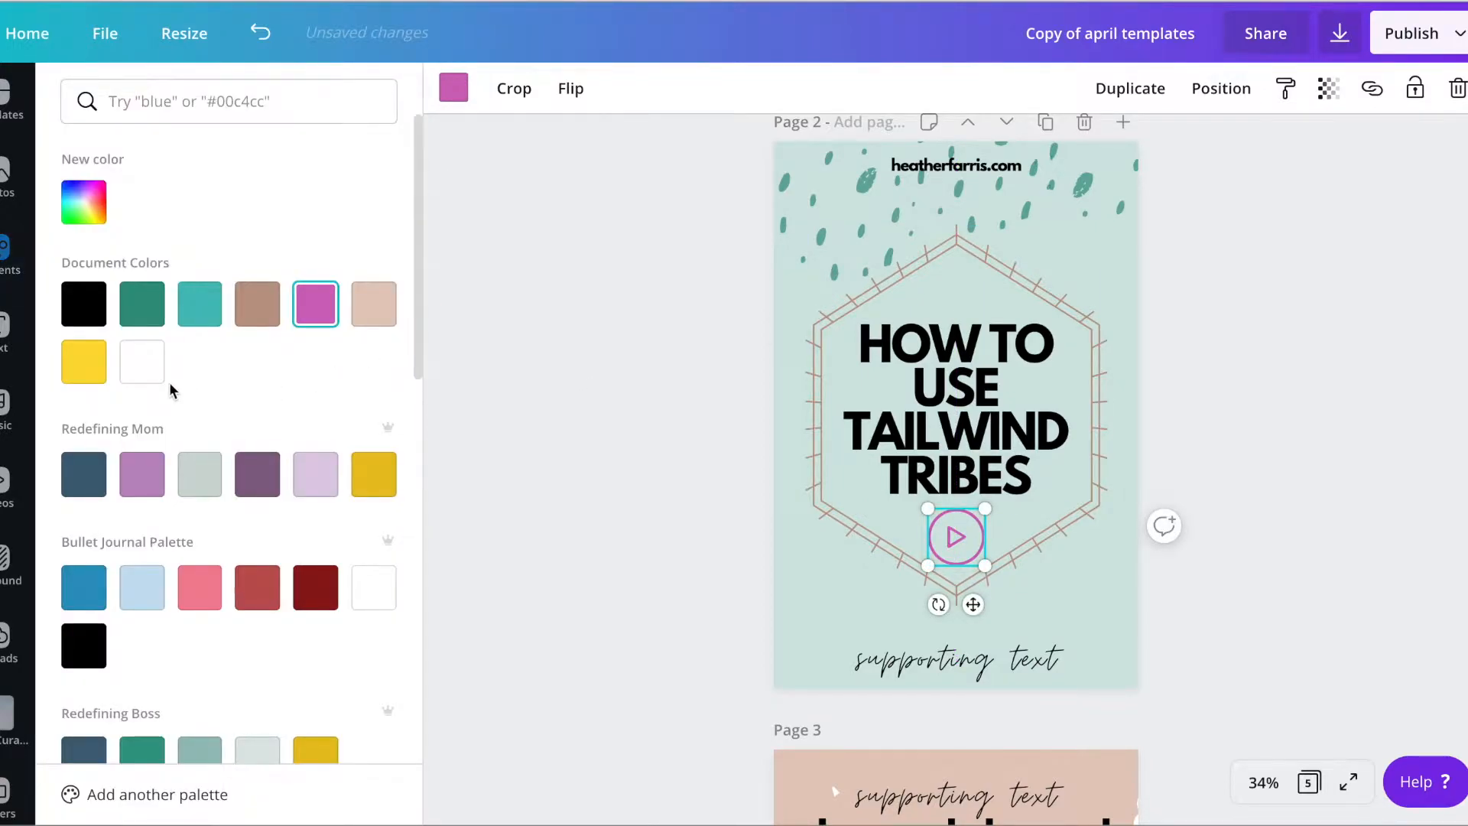
pyautogui.click(85, 368)
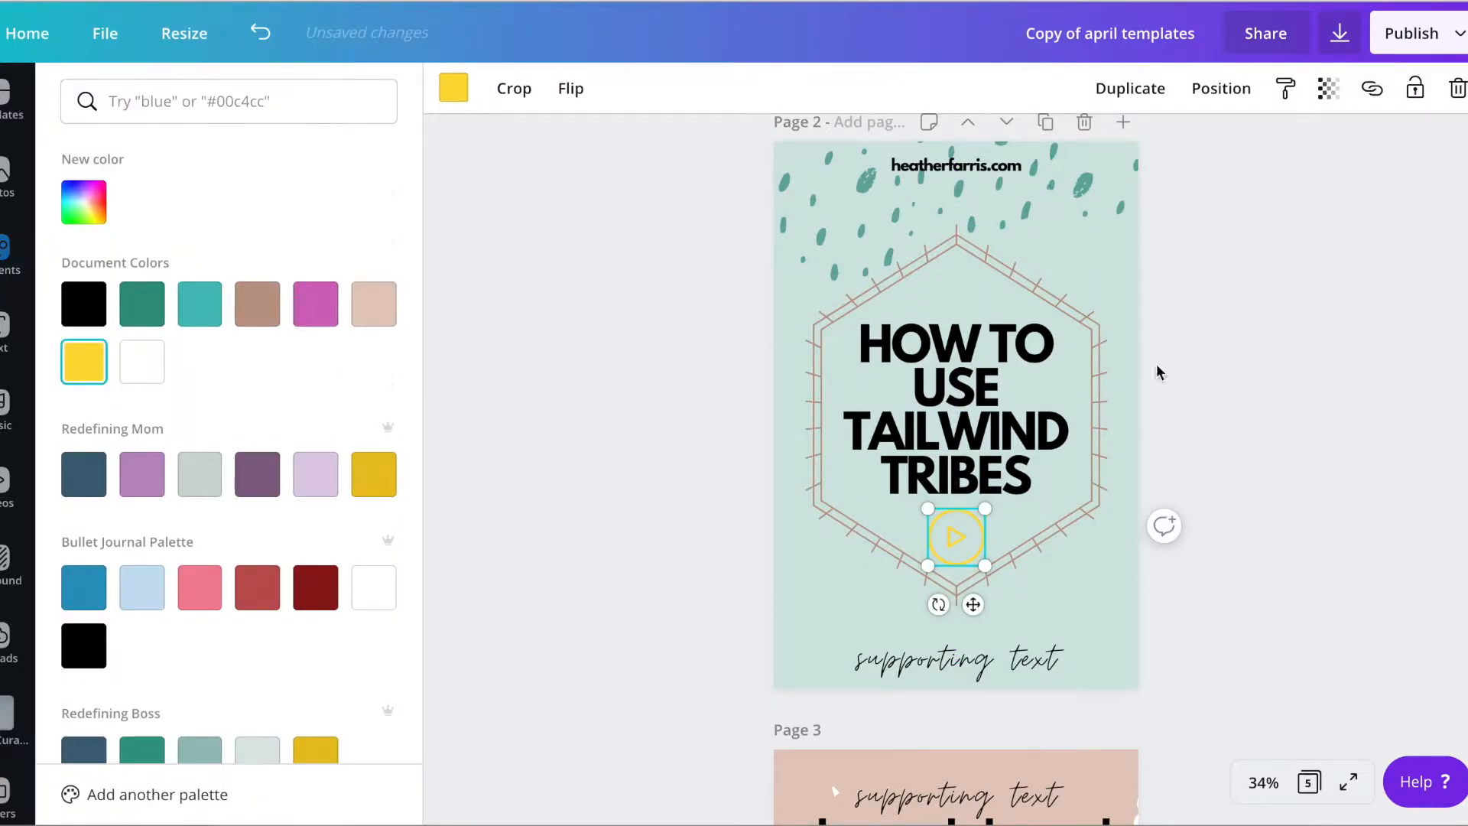
pyautogui.click(590, 451)
# Increase the opacity of the green background shape on page 2 for a deeper tint
pyautogui.click(790, 566)
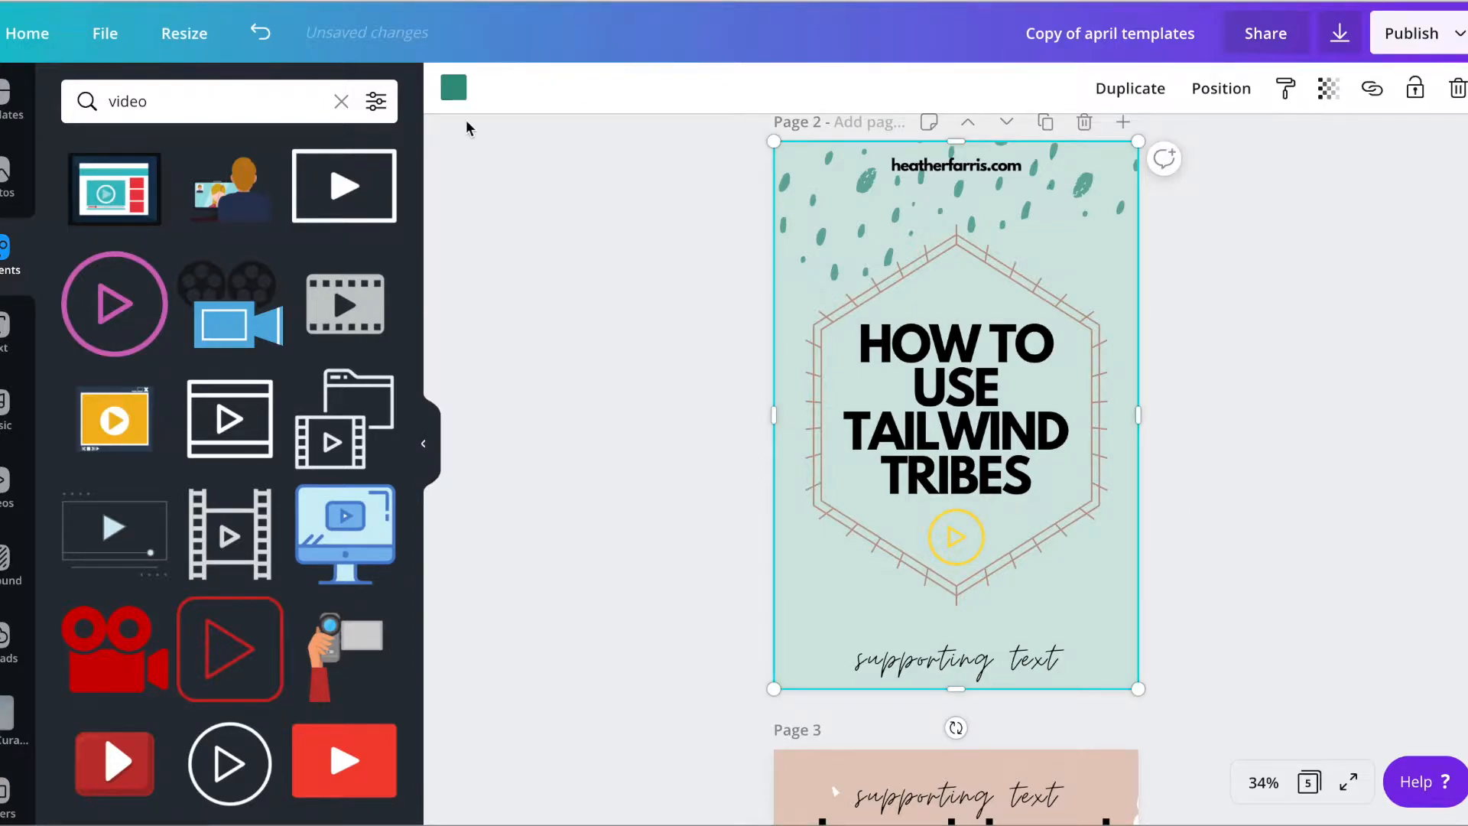
pyautogui.click(453, 88)
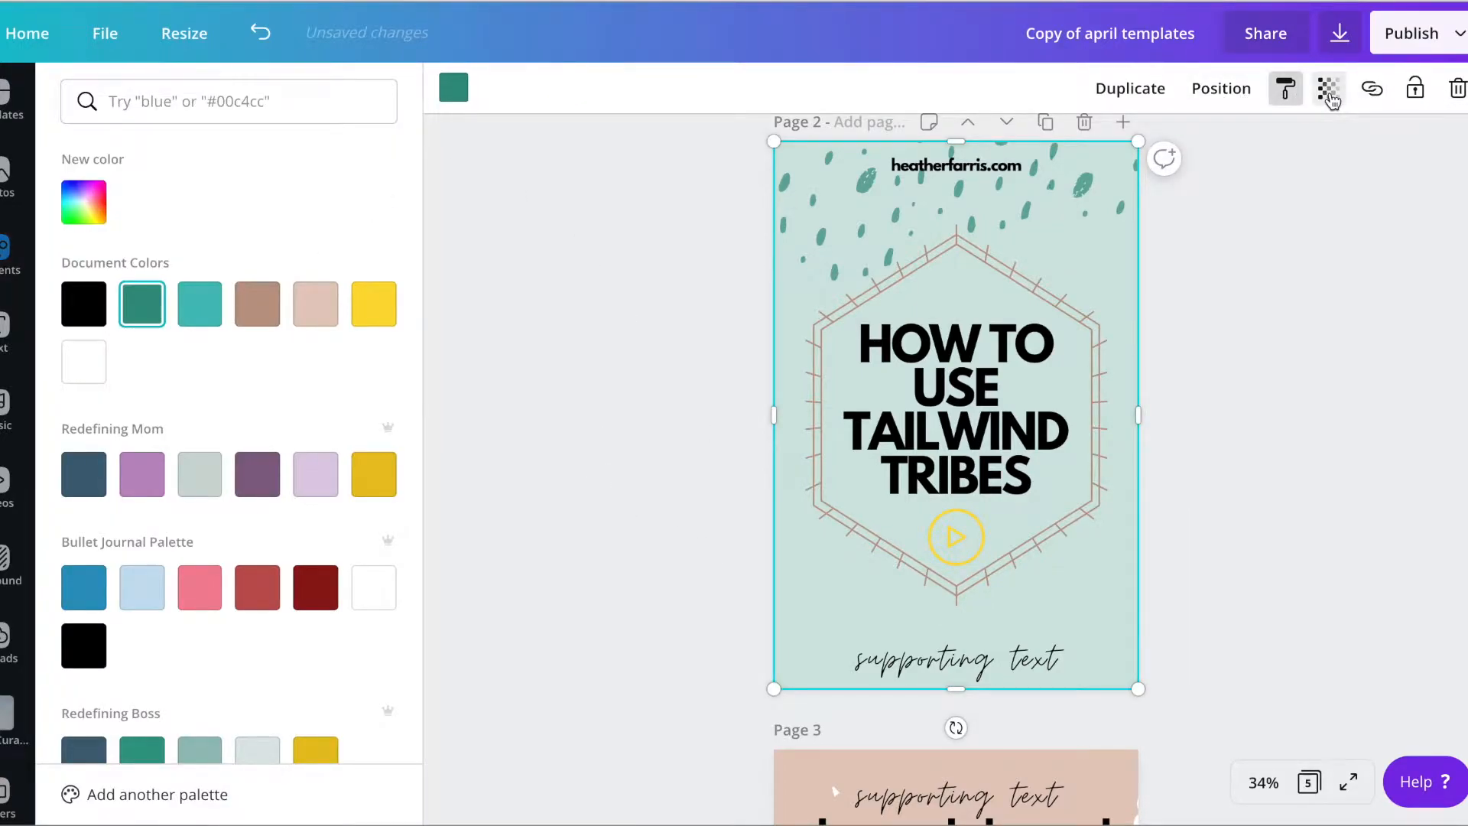
pyautogui.click(1327, 88)
pyautogui.moveTo(1165, 147); pyautogui.dragTo(1181, 145)
# Recolor the three green speckle graphics across the top of page 2 with the document yellow
pyautogui.click(986, 199)
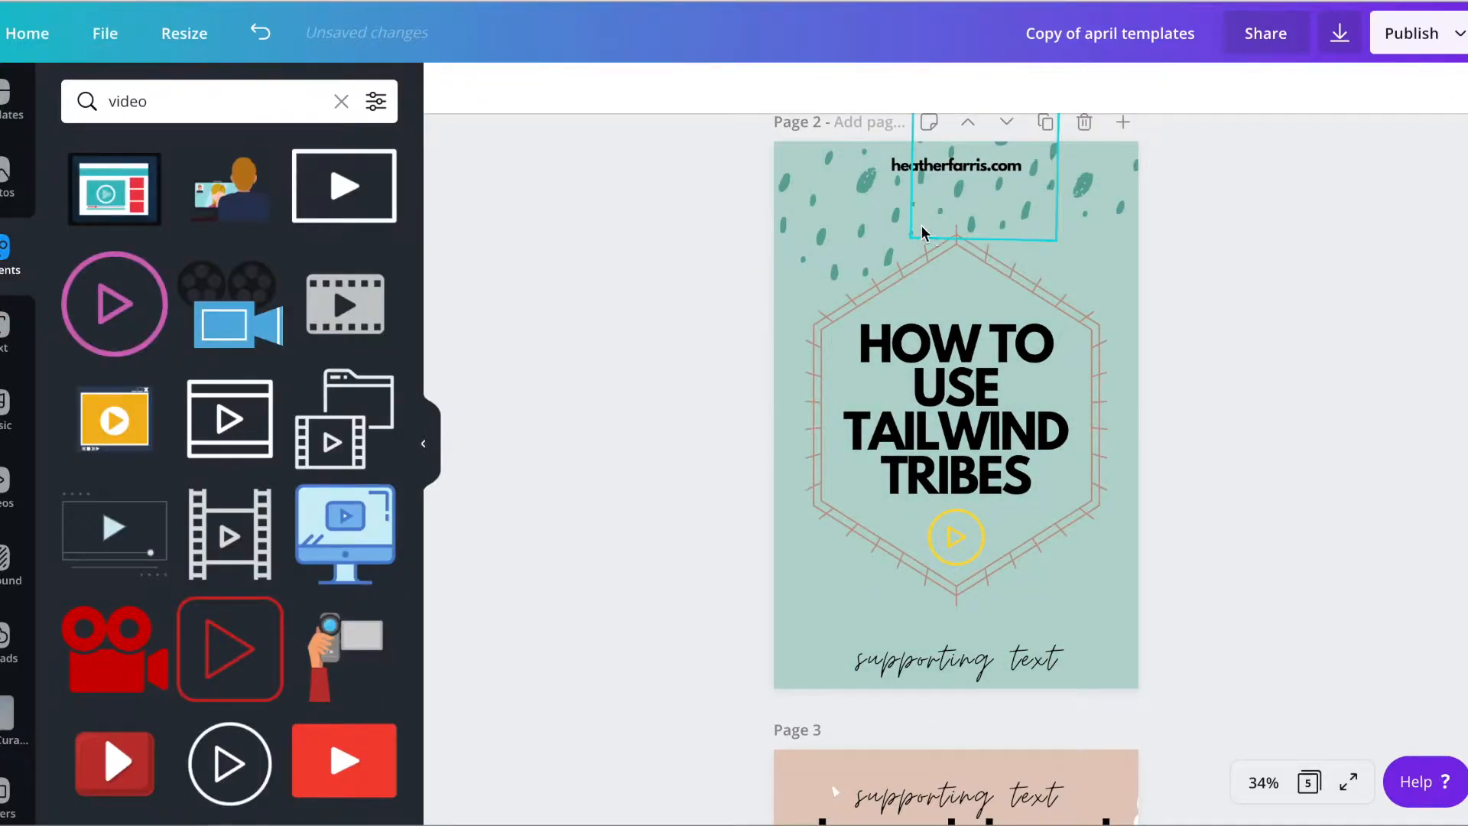
pyautogui.click(453, 89)
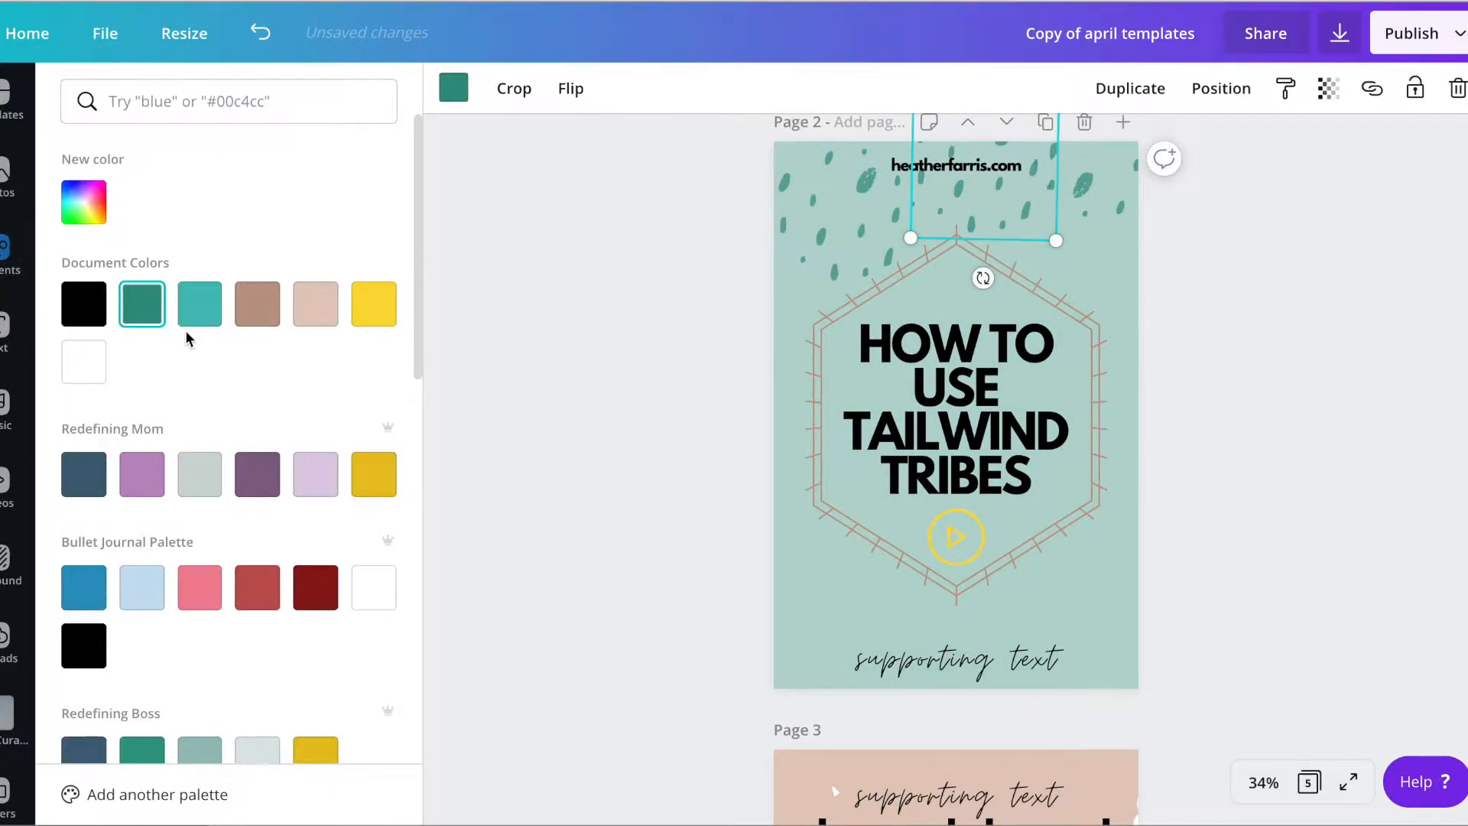
pyautogui.scroll(-1, 187, 338)
pyautogui.click(374, 222)
pyautogui.click(841, 214)
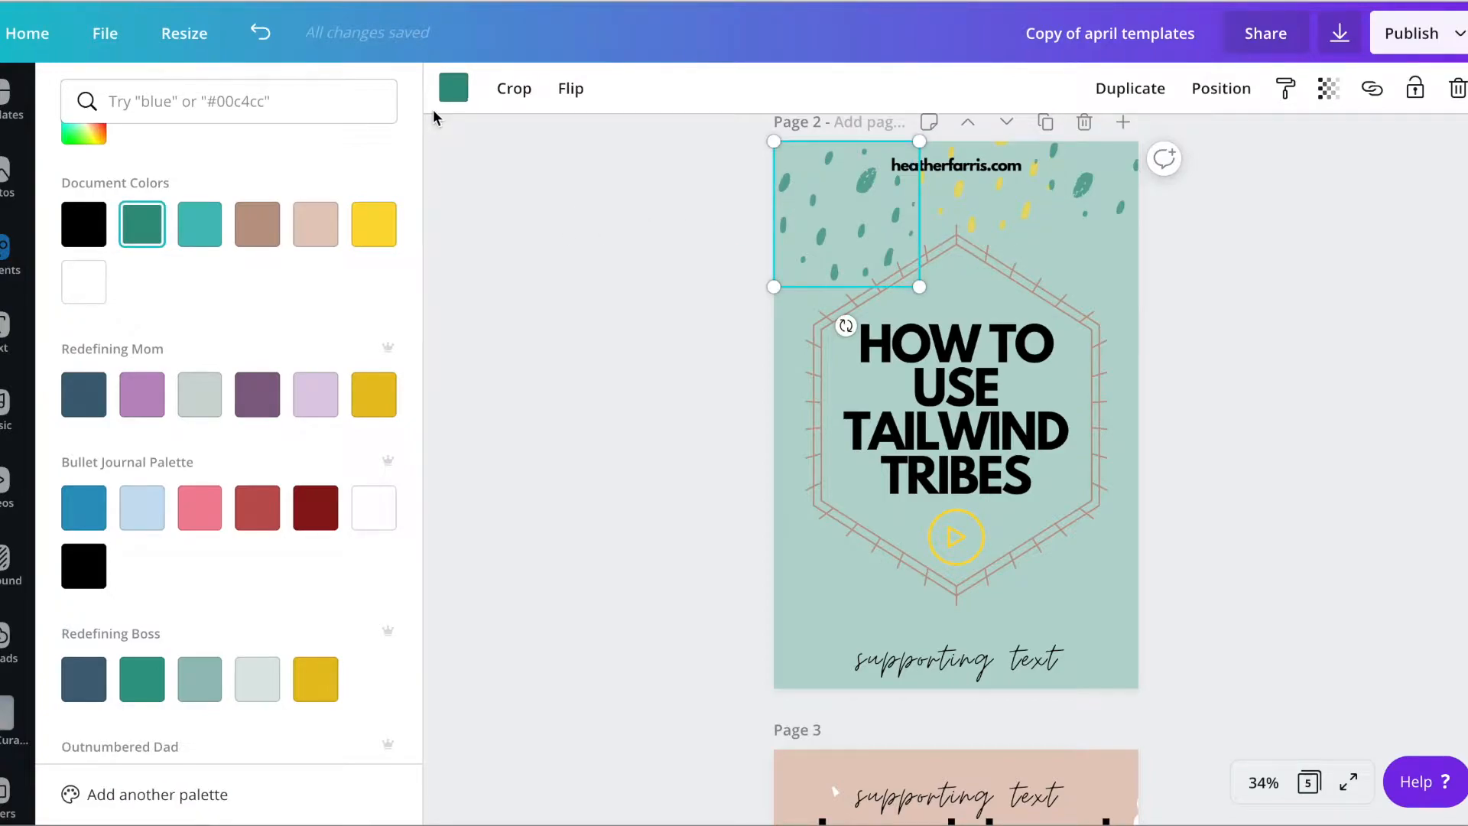
pyautogui.click(373, 222)
pyautogui.click(1101, 176)
pyautogui.click(373, 223)
# Recolor the hexagon frame with the burgundy from the brand palette
pyautogui.click(822, 519)
pyautogui.click(453, 88)
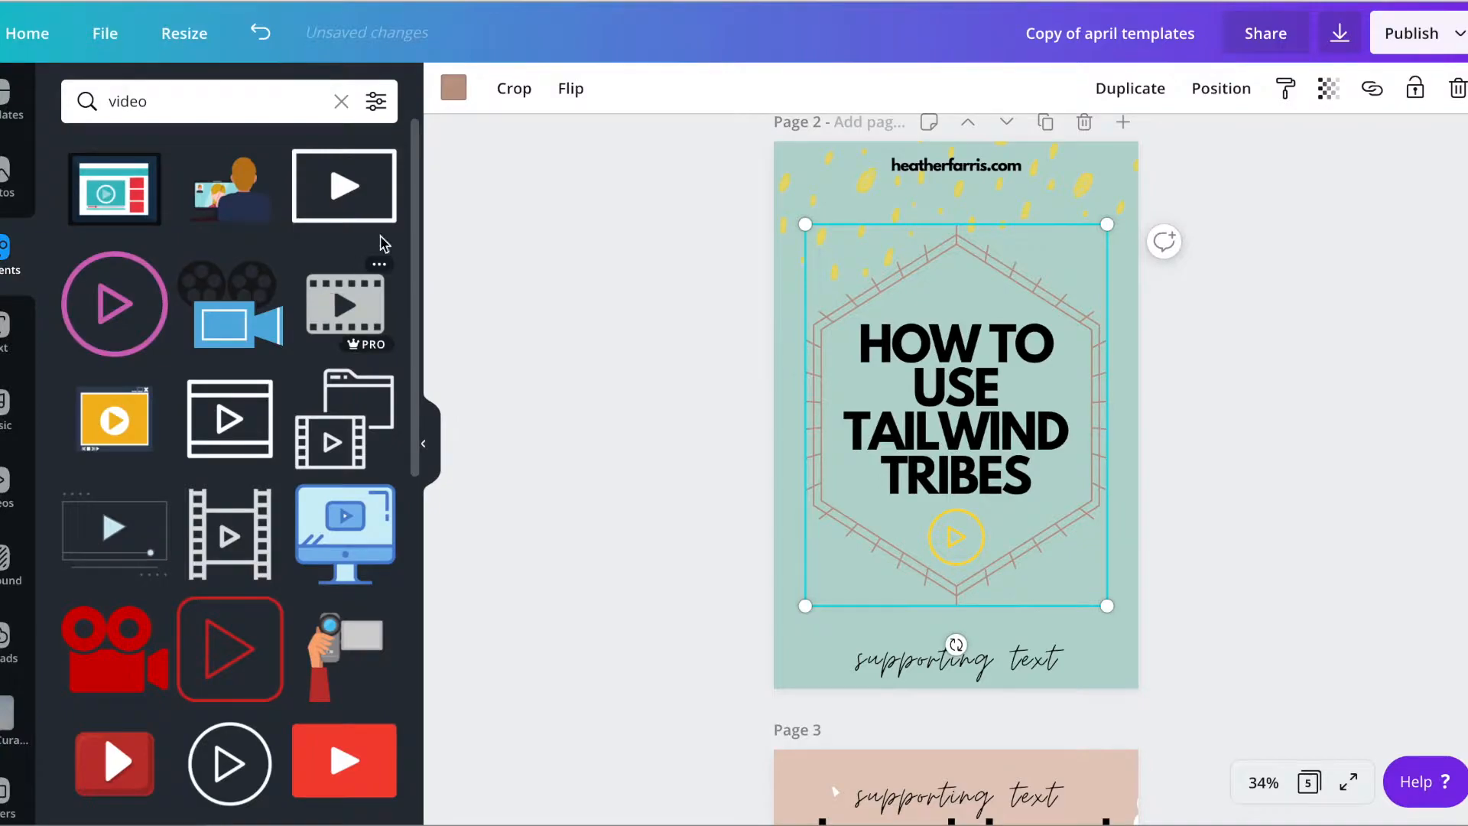
pyautogui.click(453, 88)
pyautogui.scroll(-5, 280, 578)
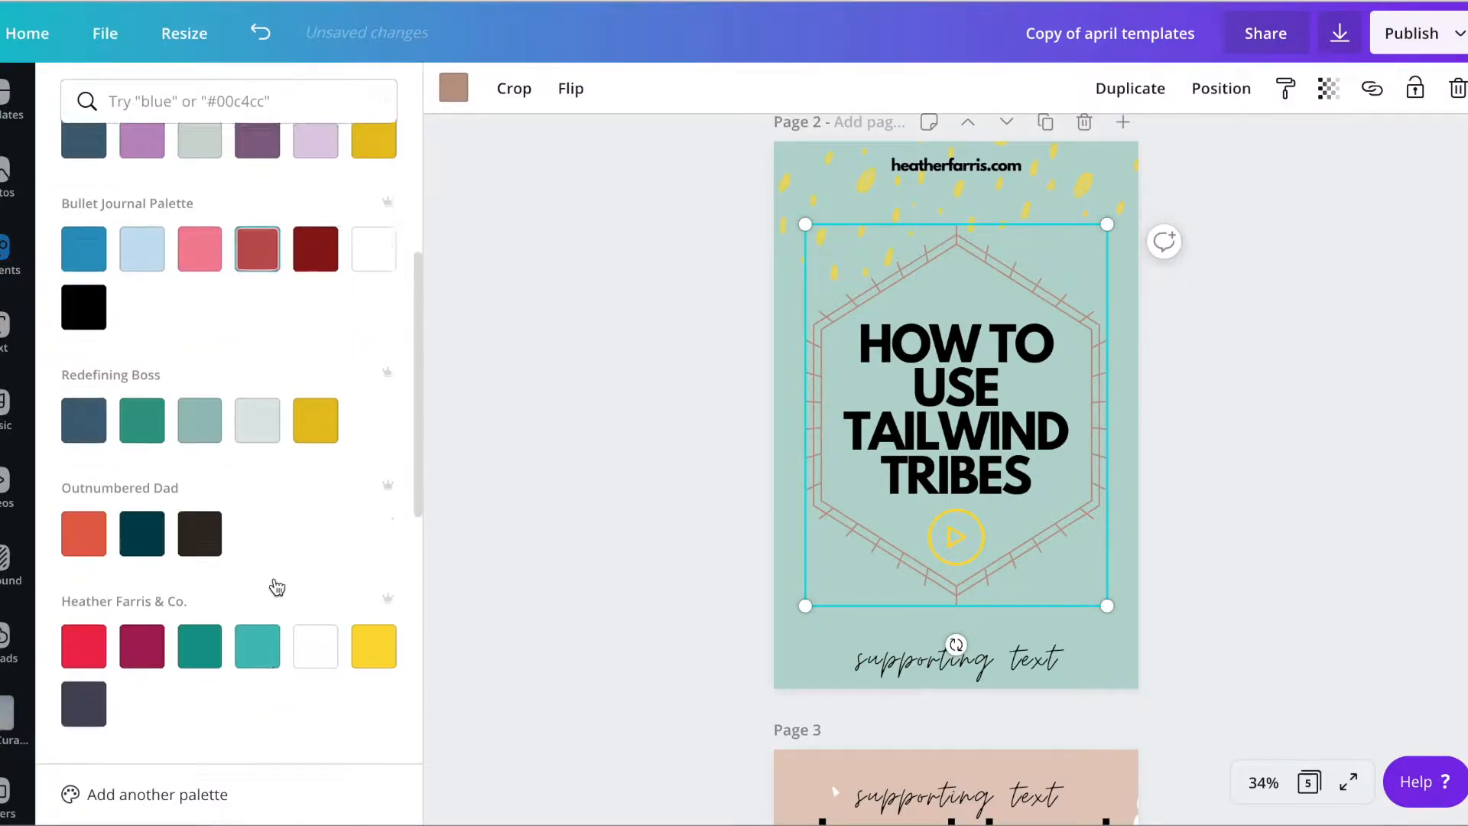
pyautogui.click(154, 563)
pyautogui.click(685, 495)
pyautogui.click(683, 492)
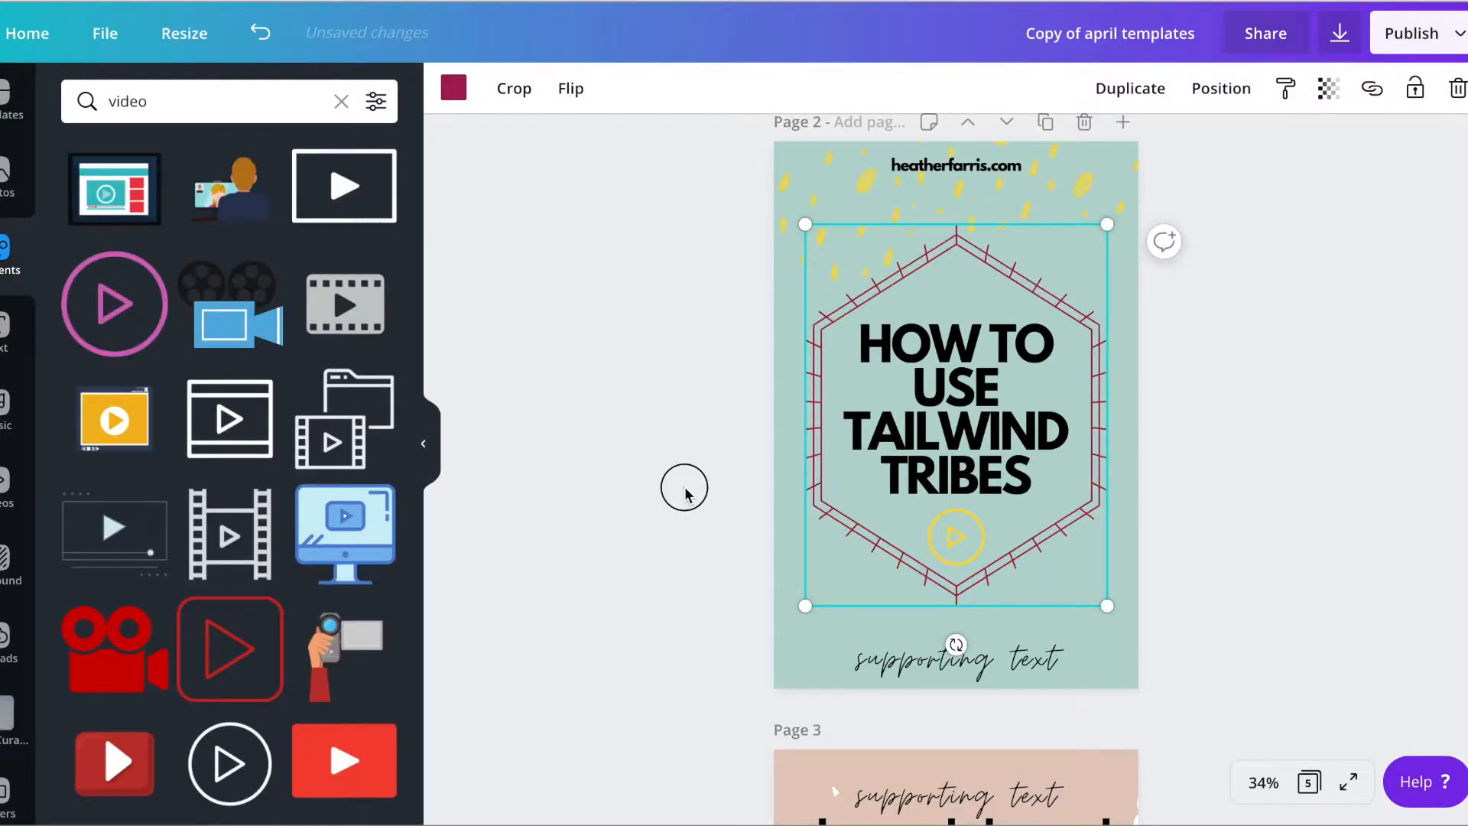
# Replace the supporting text below the hexagon with "watch the tutorial now!"
pyautogui.click(1001, 659)
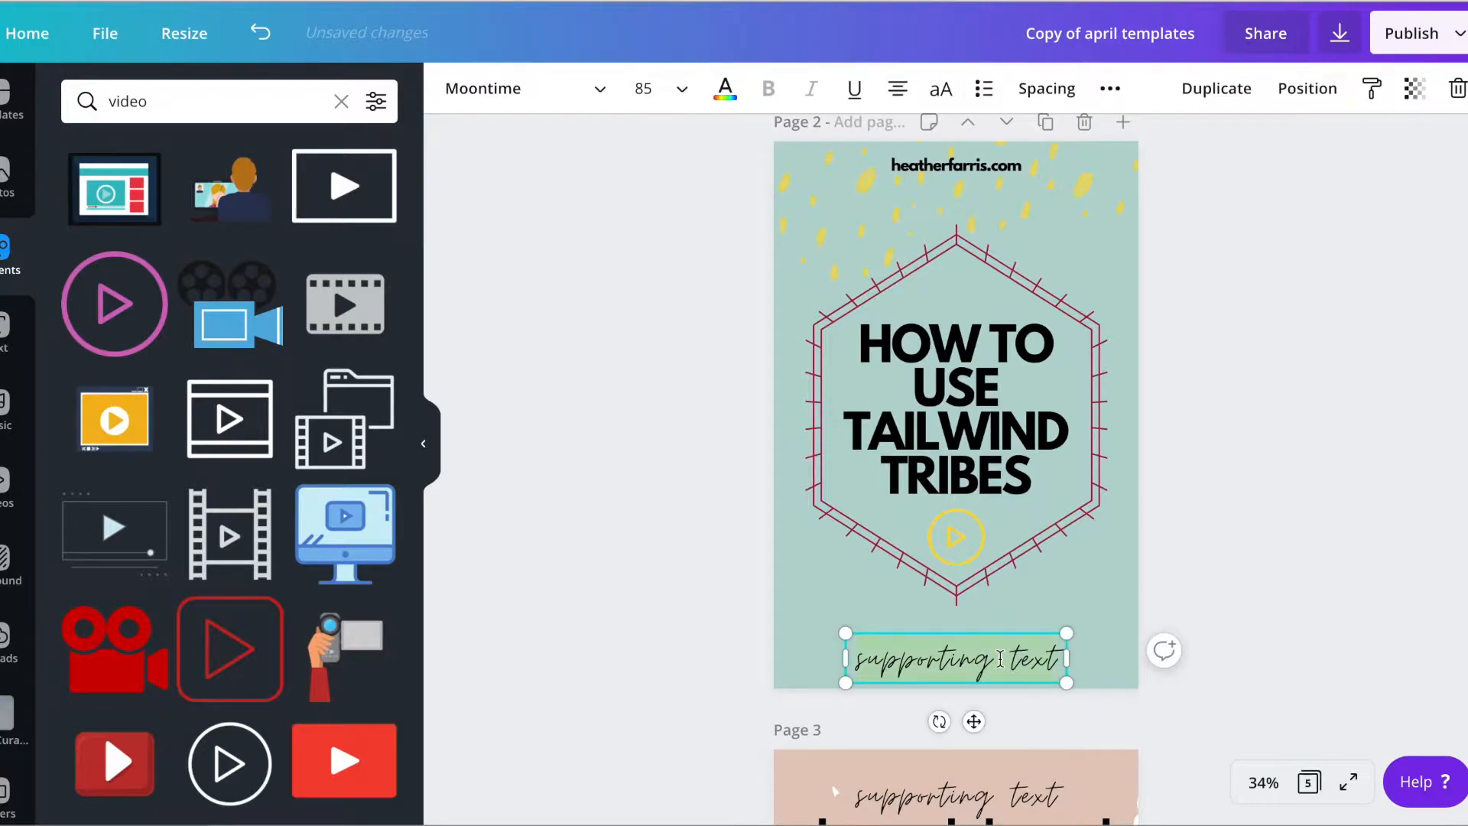
pyautogui.write('watch t')
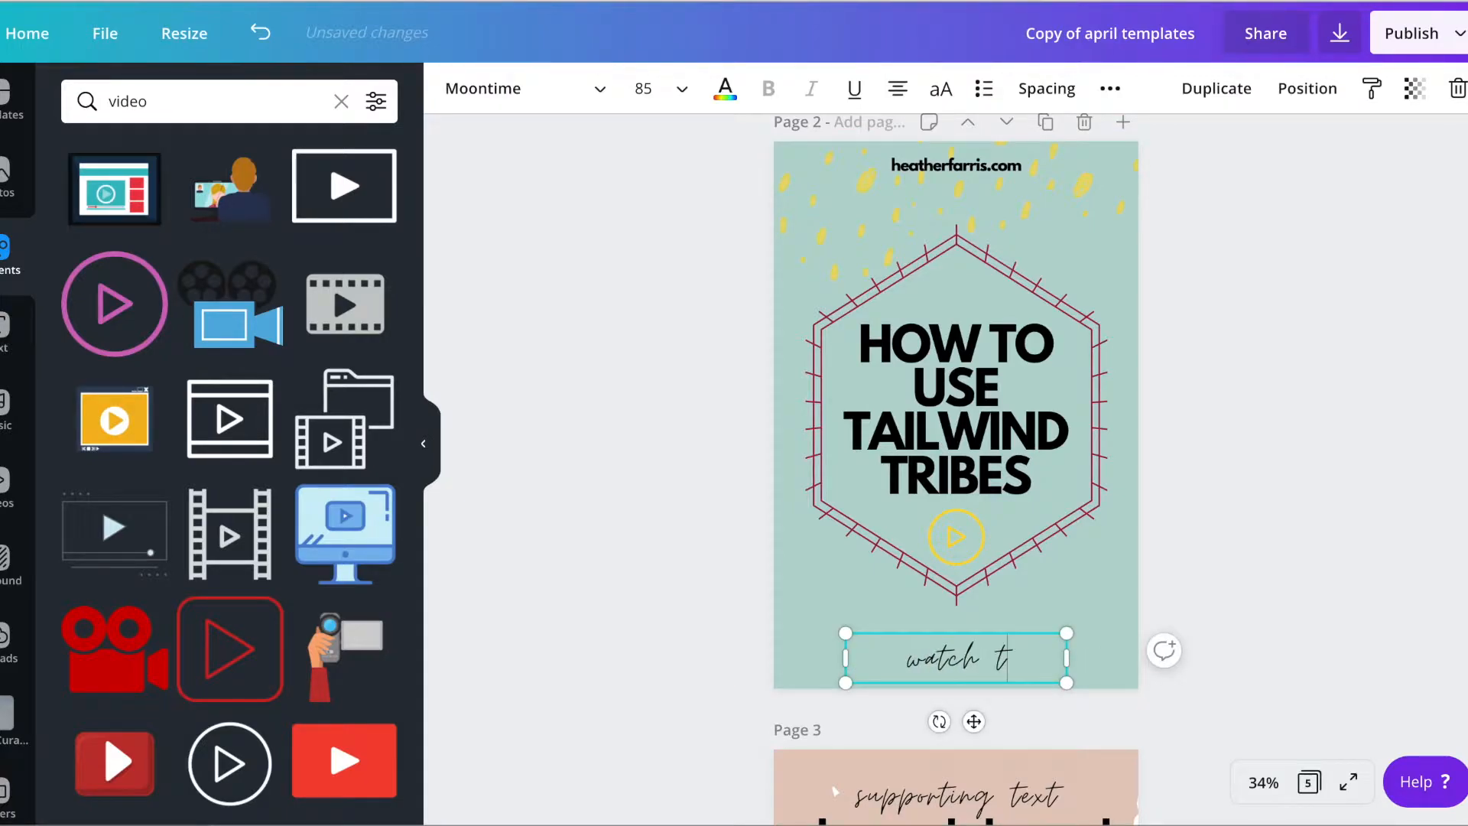
pyautogui.write('he tut')
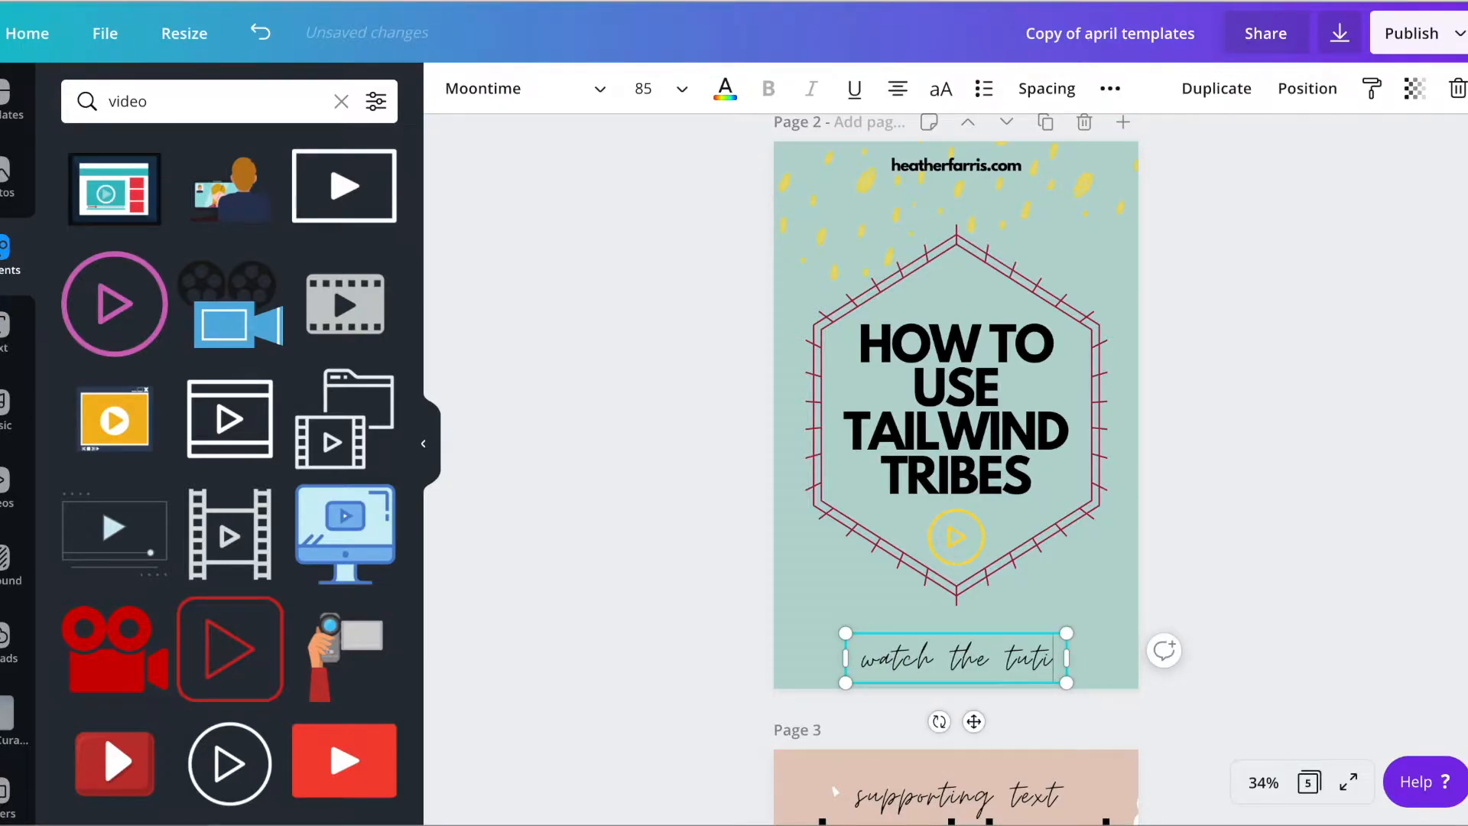
pyautogui.write('orial now!')
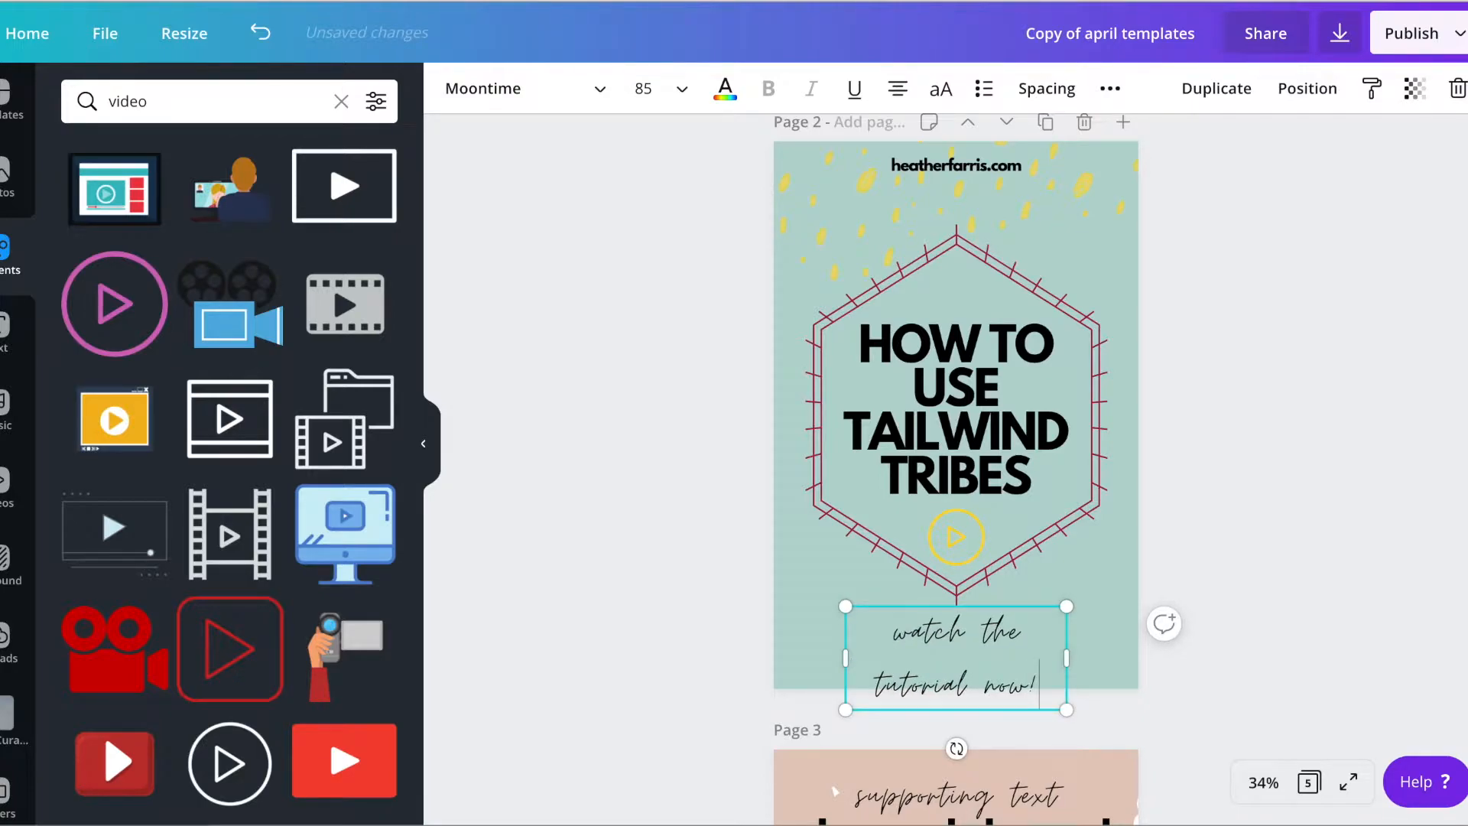
# Change the line below the hexagon to "free tutorial video"
pyautogui.hotkey('ctrl', 'a')
pyautogui.press('BackSpace')
pyautogui.write('free turo')
pyautogui.press('BackSpace')
pyautogui.press('BackSpace')
pyautogui.write('tiir')
pyautogui.press('BackSpace')
pyautogui.press('BackSpace')
pyautogui.press('BackSpace')
pyautogui.write('orial video')
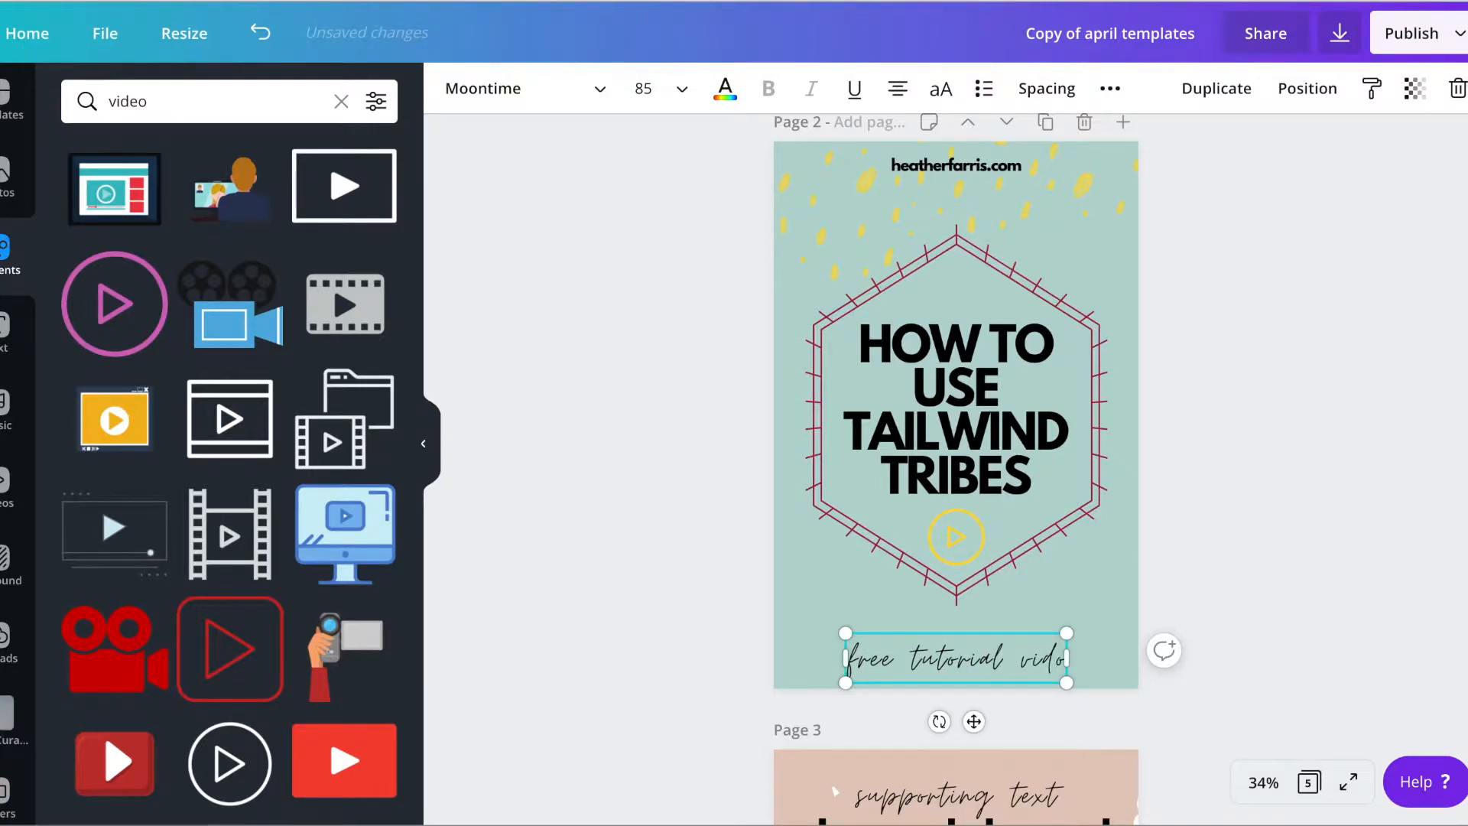
pyautogui.press('BackSpace')
pyautogui.press('BackSpace')
pyautogui.write('eo')
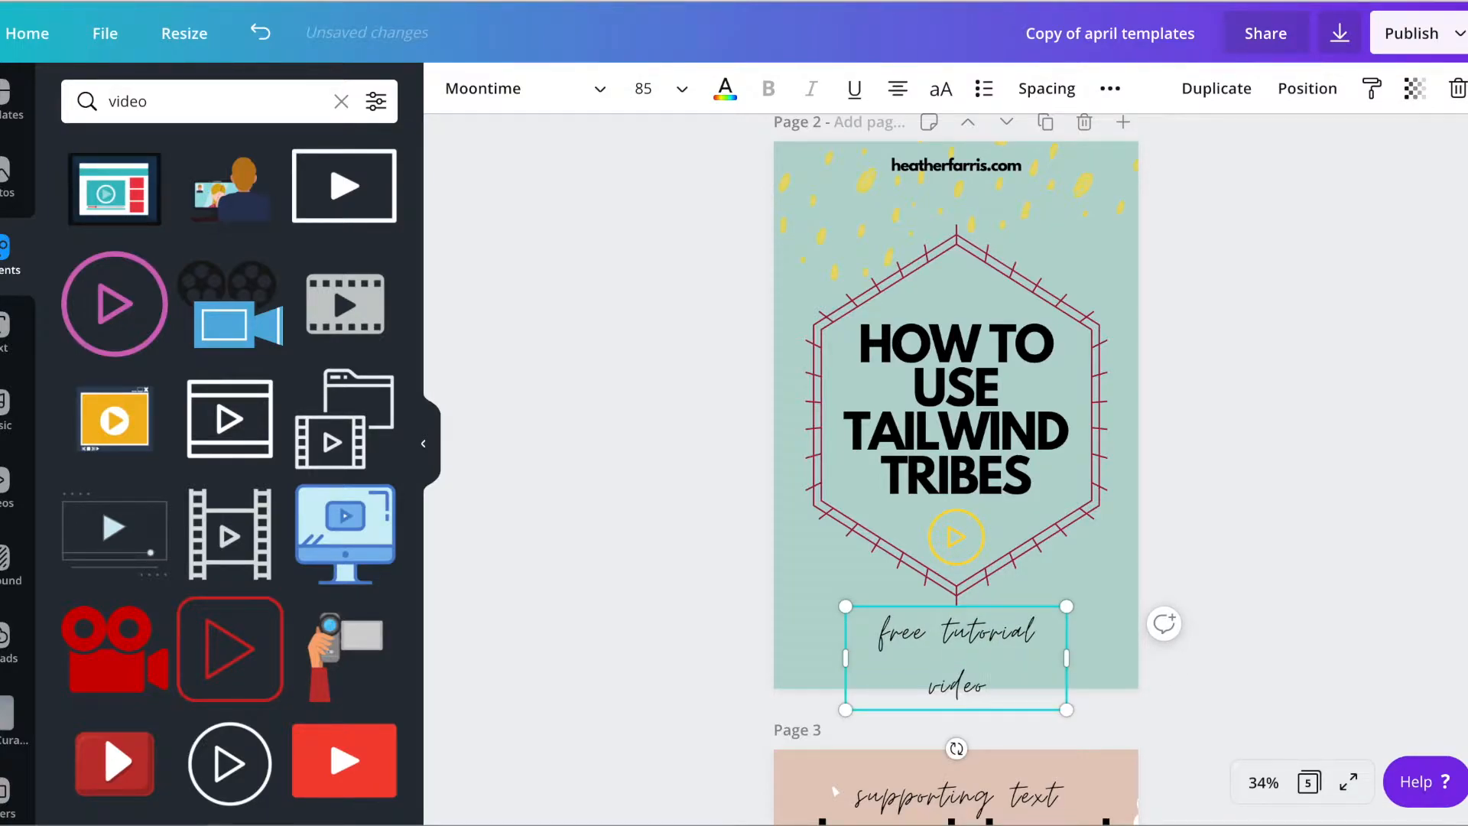
pyautogui.write('+')
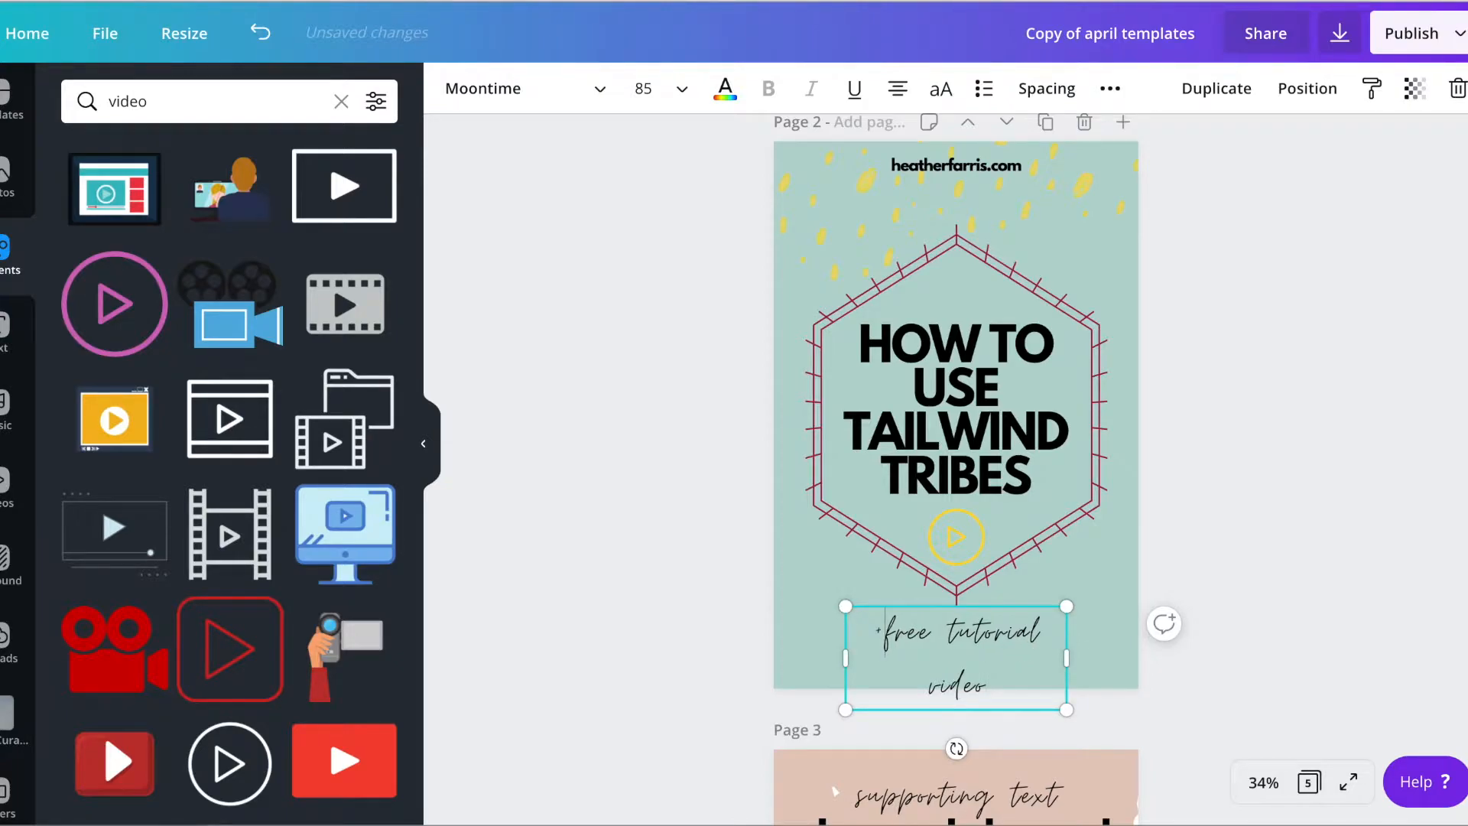
pyautogui.press('BackSpace')
pyautogui.press('BackSpace')
# Widen the "free tutorial video" text box to fit one line, and add a duplicate of it reading "+"
pyautogui.moveTo(1077, 656); pyautogui.dragTo(1175, 656)
pyautogui.moveTo(1090, 633); pyautogui.dragTo(1012, 613)
pyautogui.click(1214, 86)
pyautogui.doubleClick(1012, 613)
pyautogui.write('-')
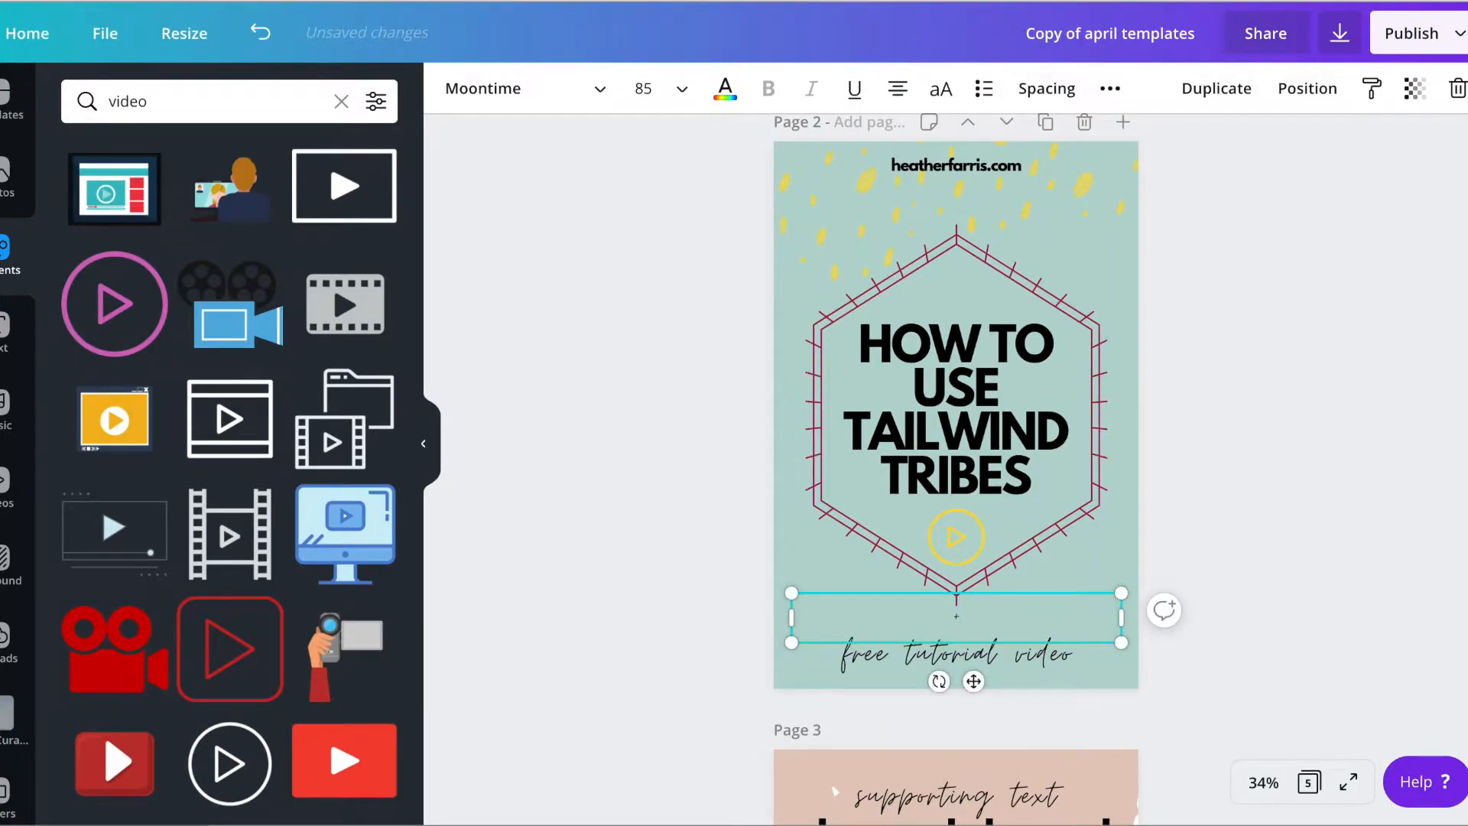
# Narrow the plus sign's text box, enlarge it to font size 268 and place it just before "free tutorial video"
pyautogui.moveTo(1120, 617); pyautogui.dragTo(881, 487)
pyautogui.moveTo(825, 589); pyautogui.dragTo(820, 652)
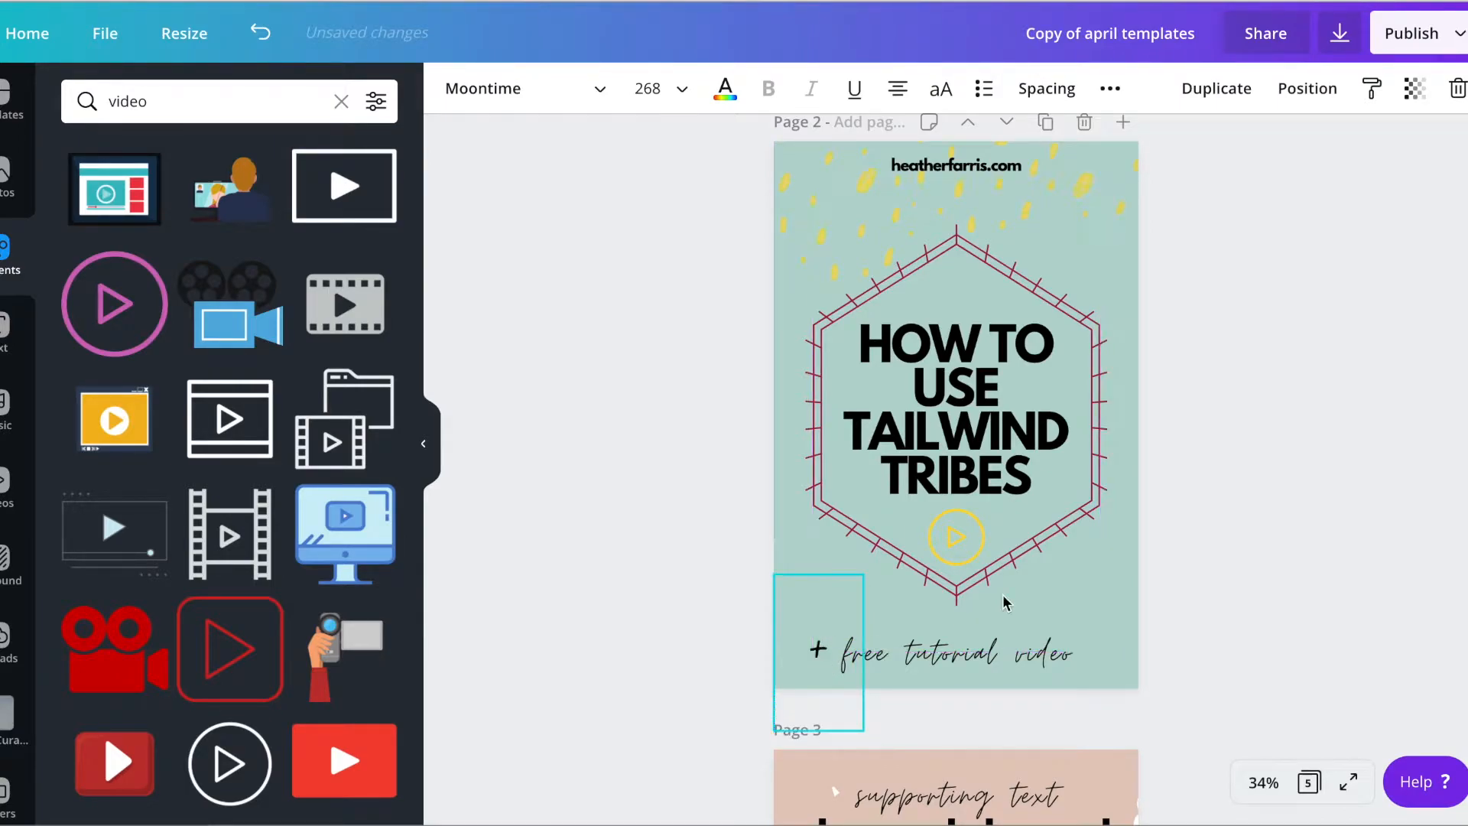
pyautogui.click(1164, 537)
# Recolor the beige brushstroke banner at the top of page 3 with the burgundy from the document colors
pyautogui.scroll(-8, 1258, 465)
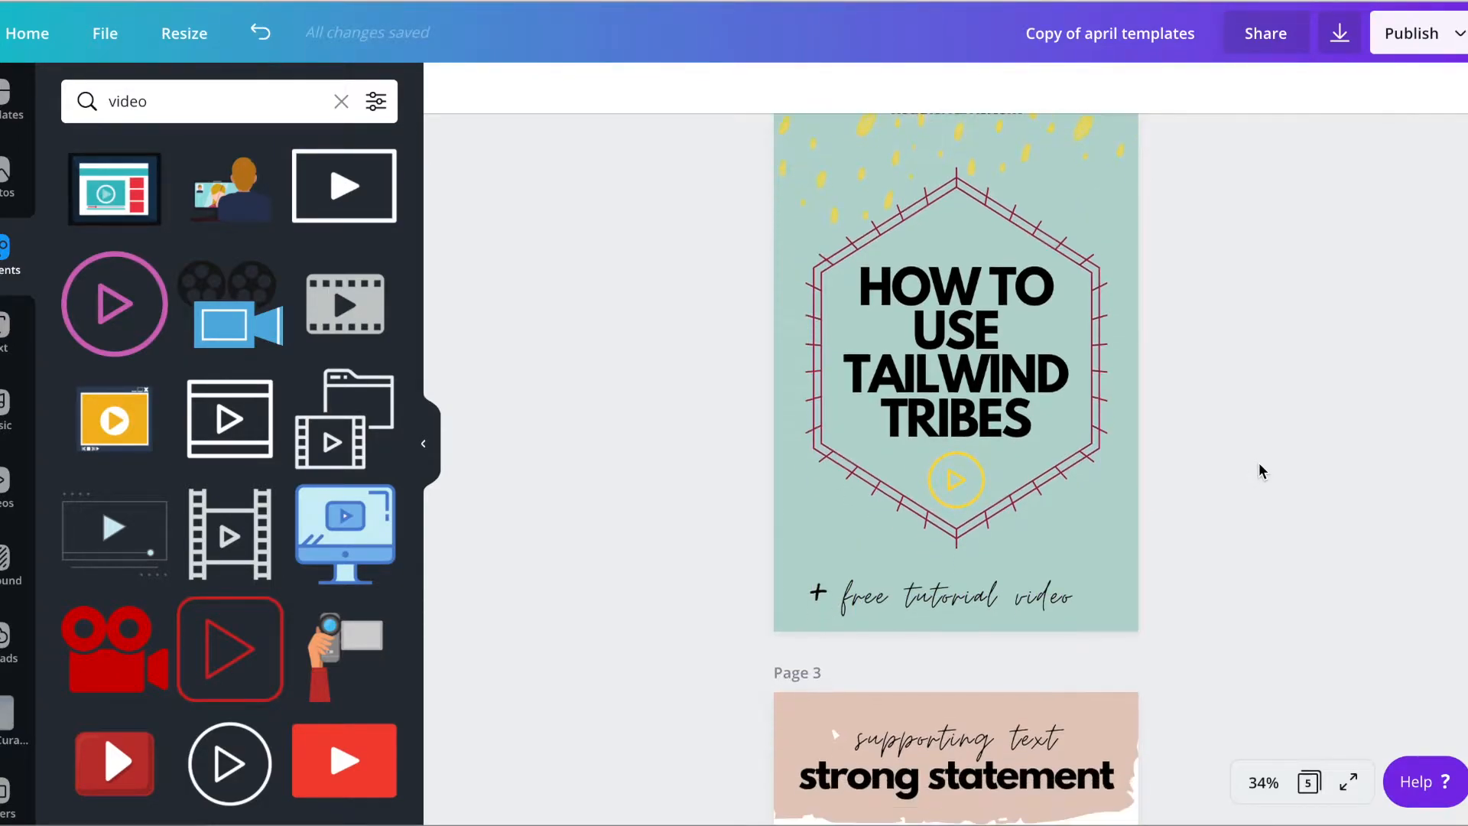
pyautogui.scroll(3, 1258, 464)
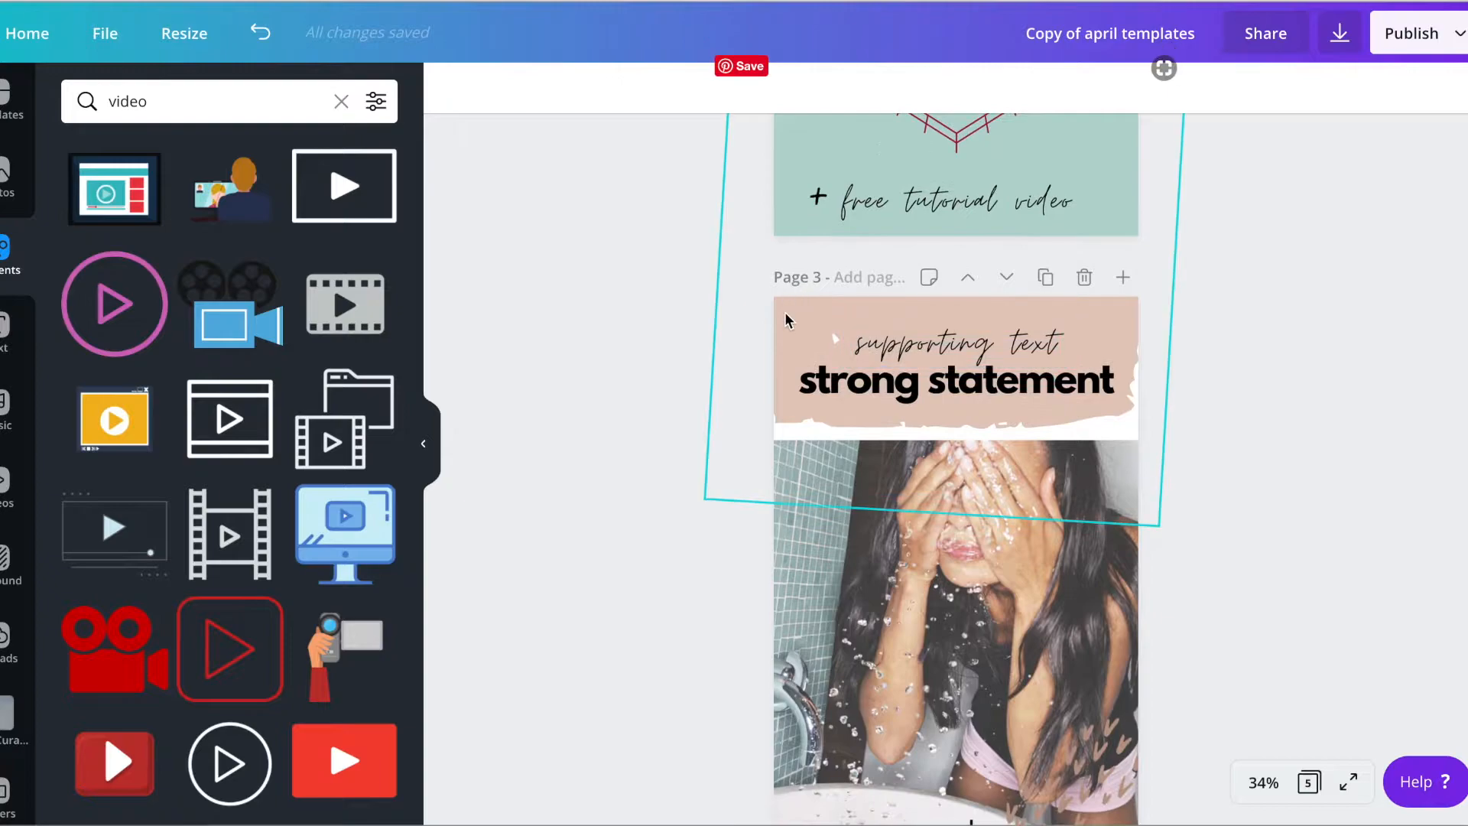
pyautogui.click(785, 313)
pyautogui.click(453, 88)
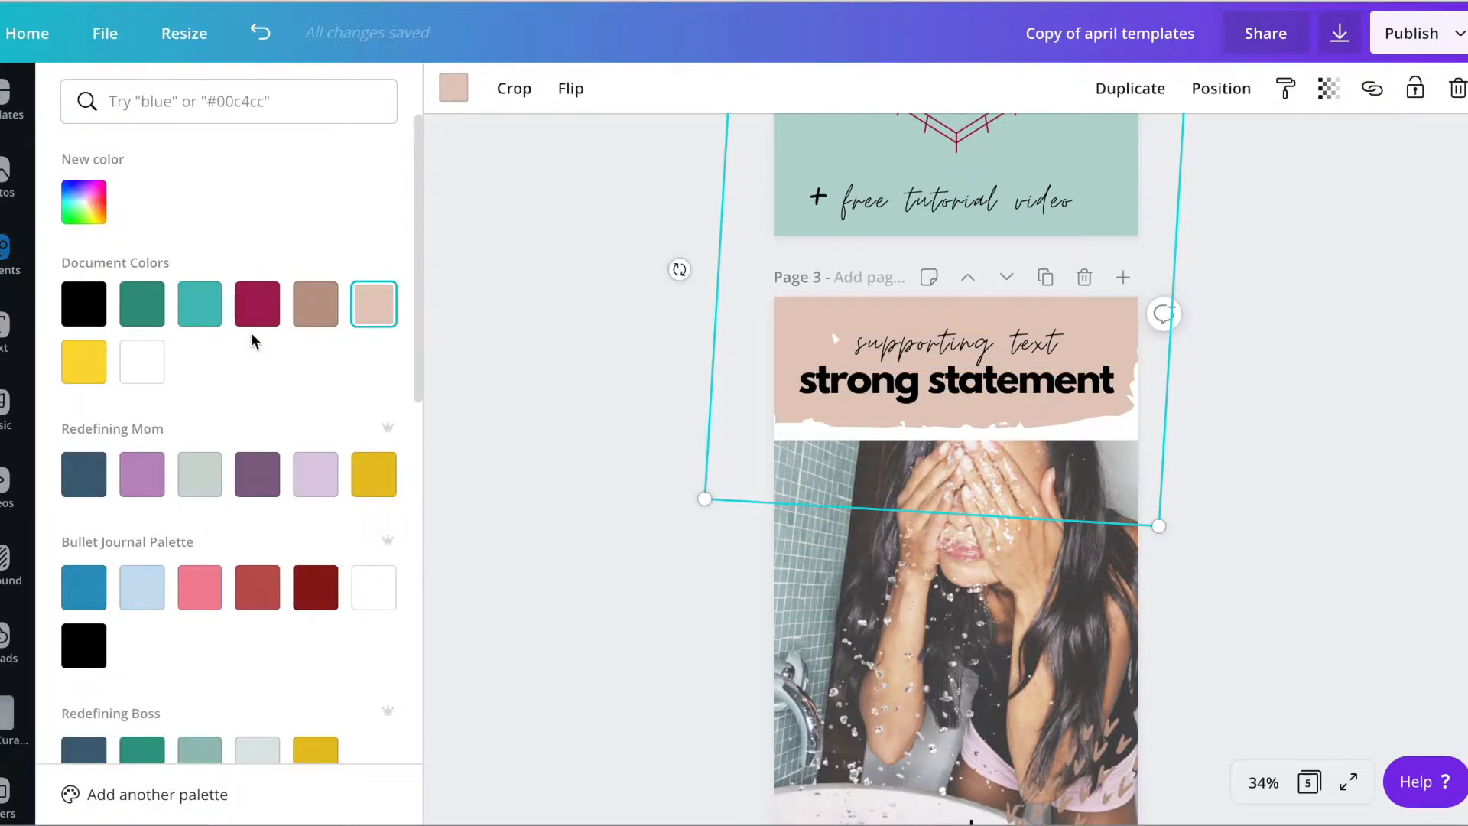
pyautogui.click(257, 303)
# Recolor both text lines on page 3's burgundy banner white from the document colors
pyautogui.click(931, 350)
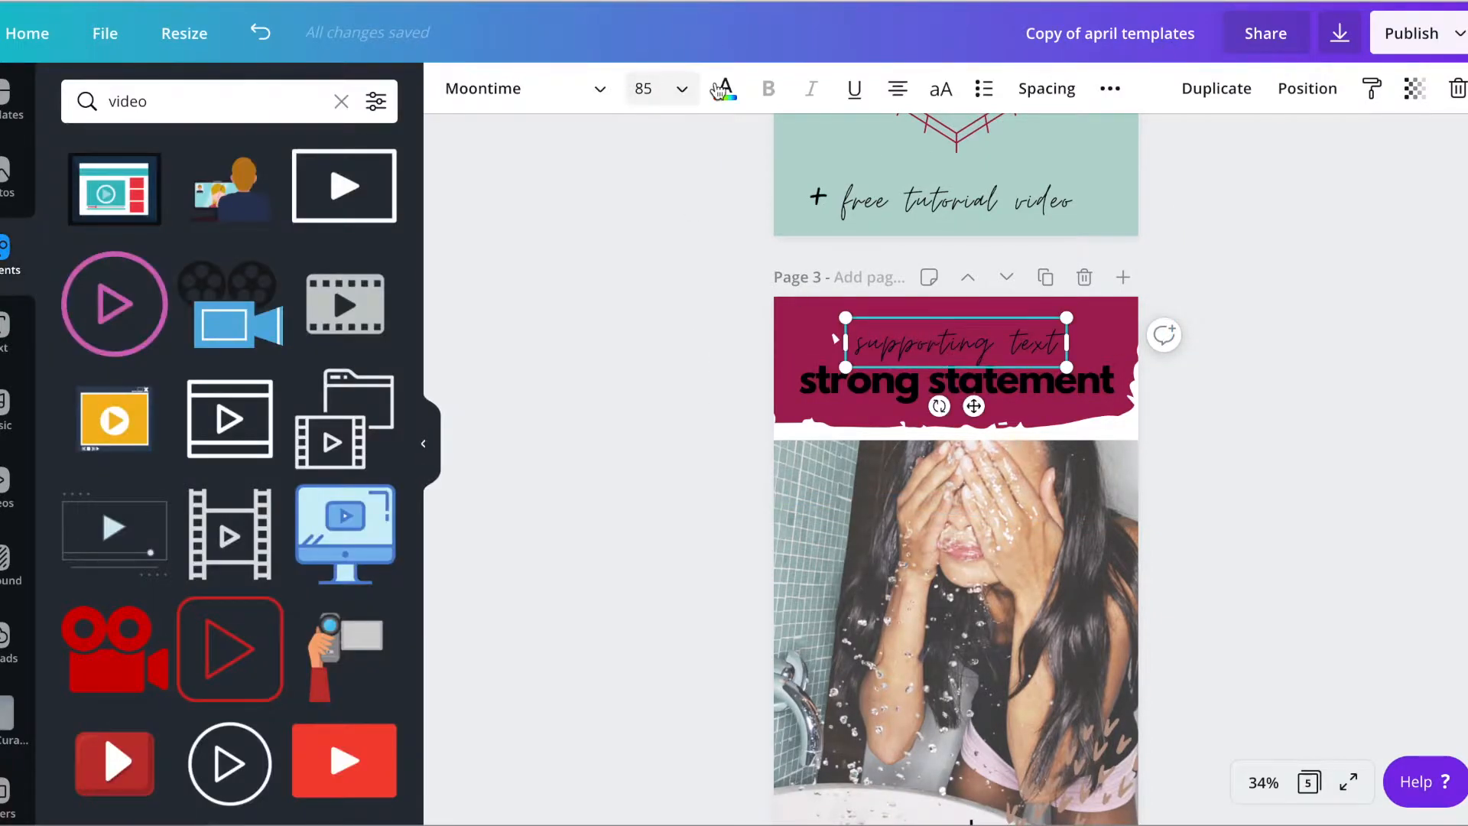
pyautogui.click(725, 88)
pyautogui.click(157, 385)
pyautogui.click(955, 380)
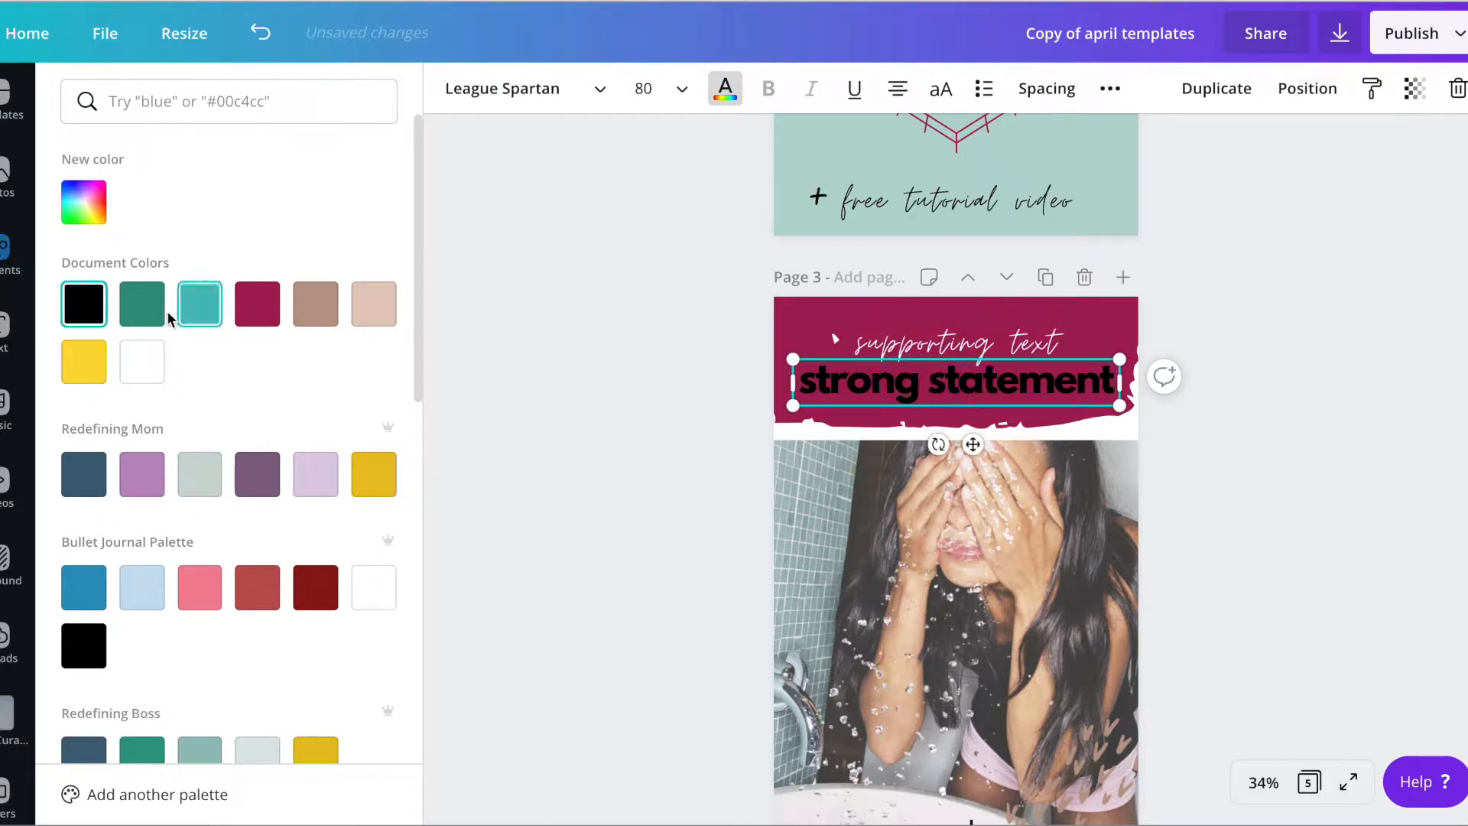
pyautogui.click(156, 363)
# Change the script line on page 3's banner to "How to Use"
pyautogui.click(984, 342)
pyautogui.click(980, 340)
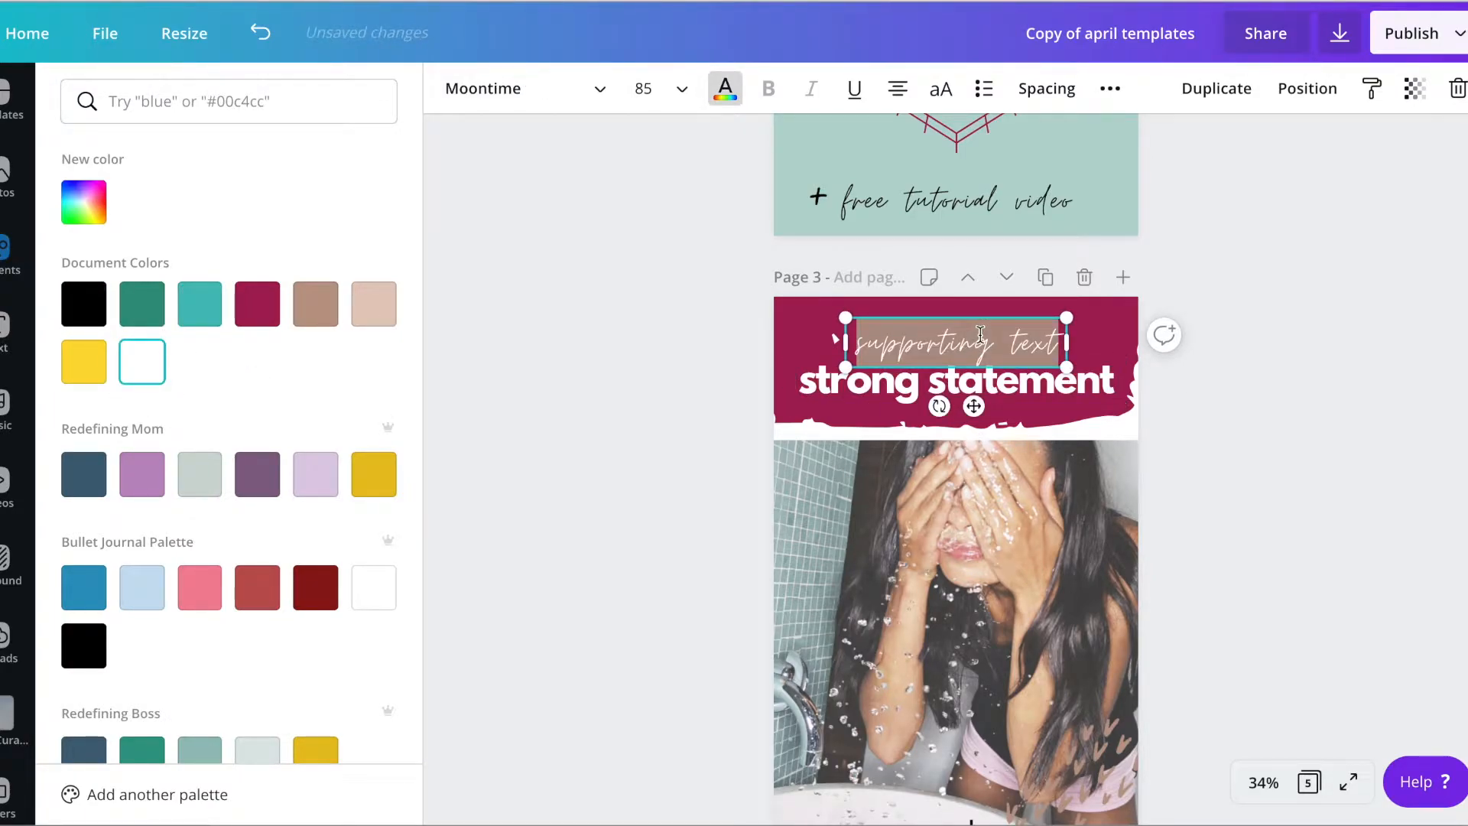
pyautogui.write('use')
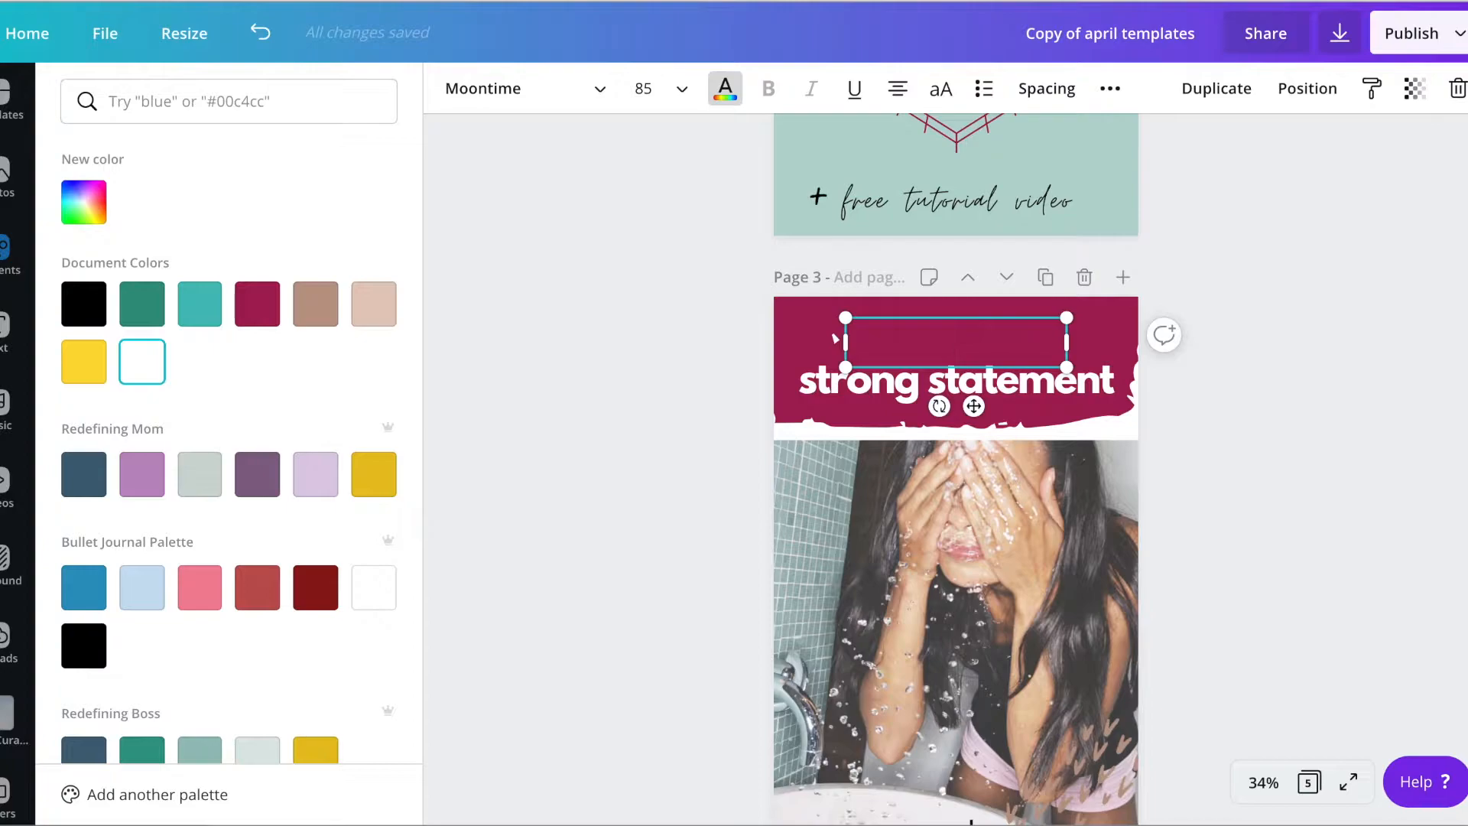
pyautogui.write('se')
# Change page 3's bold line to "Tailwind for Pinterest" and shift "How to Use" up so it clears the headline
pyautogui.click(1018, 382)
pyautogui.click(1018, 384)
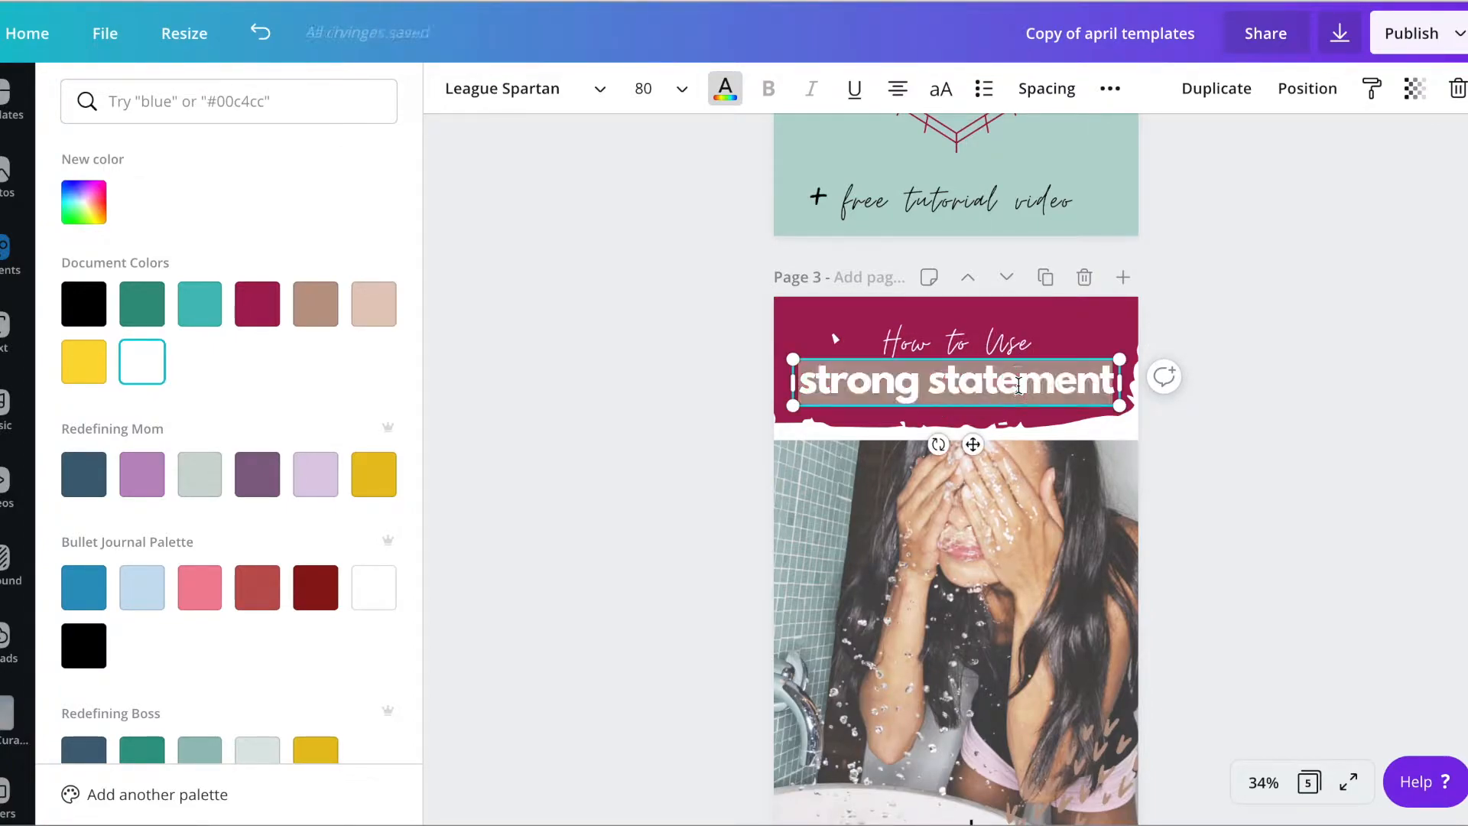
pyautogui.write('Tailwiind')
pyautogui.press('BackSpace')
pyautogui.press('BackSpace')
pyautogui.press('BackSpace')
pyautogui.write('nd for Pinterest')
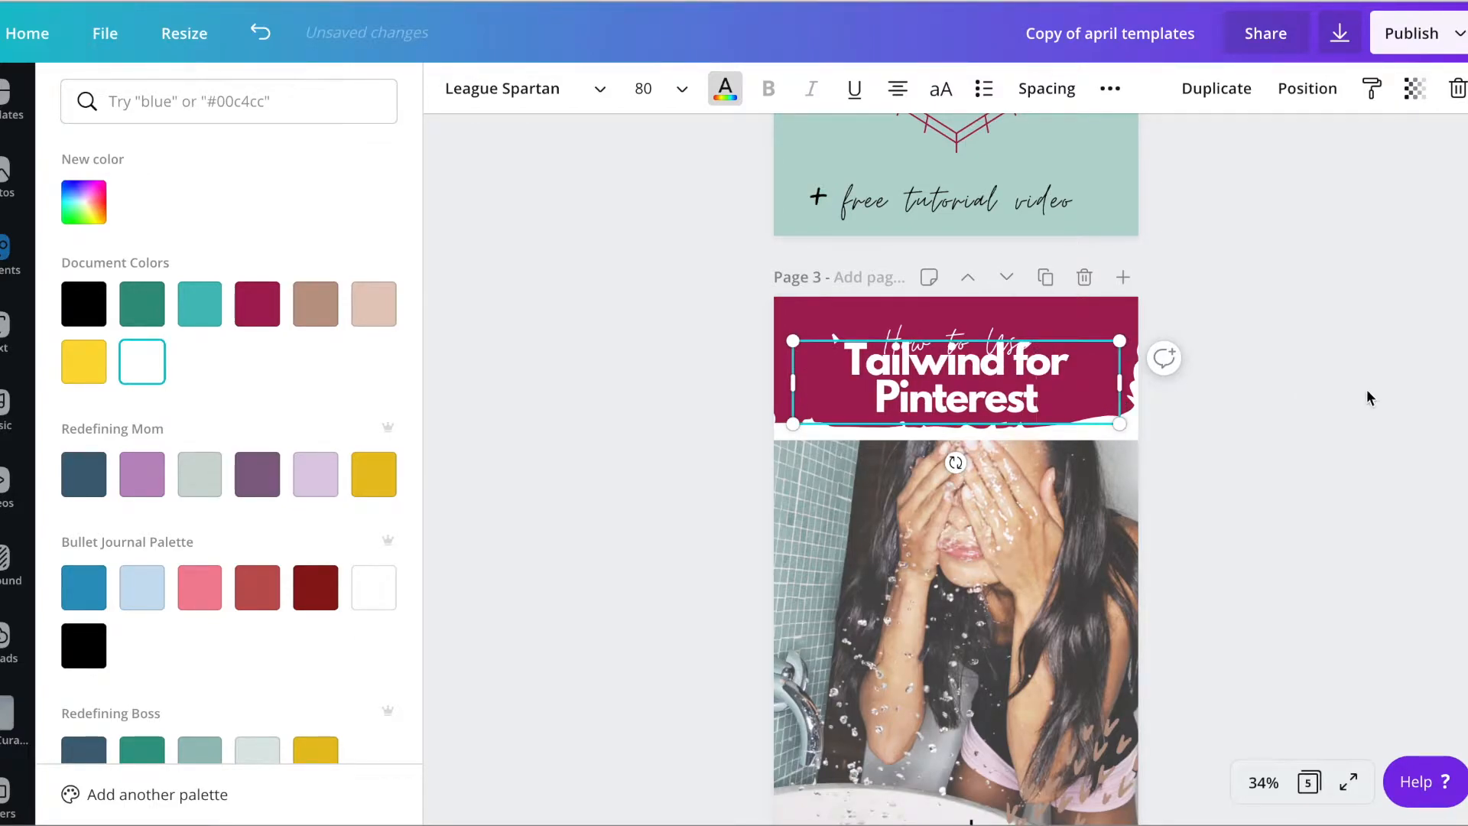
pyautogui.click(1333, 393)
pyautogui.click(1253, 347)
pyautogui.moveTo(995, 324); pyautogui.dragTo(995, 314)
# Replace page 3's photo with the Social Curator V2 desk photo showing a laptop, phone and coffee mug
pyautogui.click(1018, 548)
pyautogui.scroll(-3, 1018, 547)
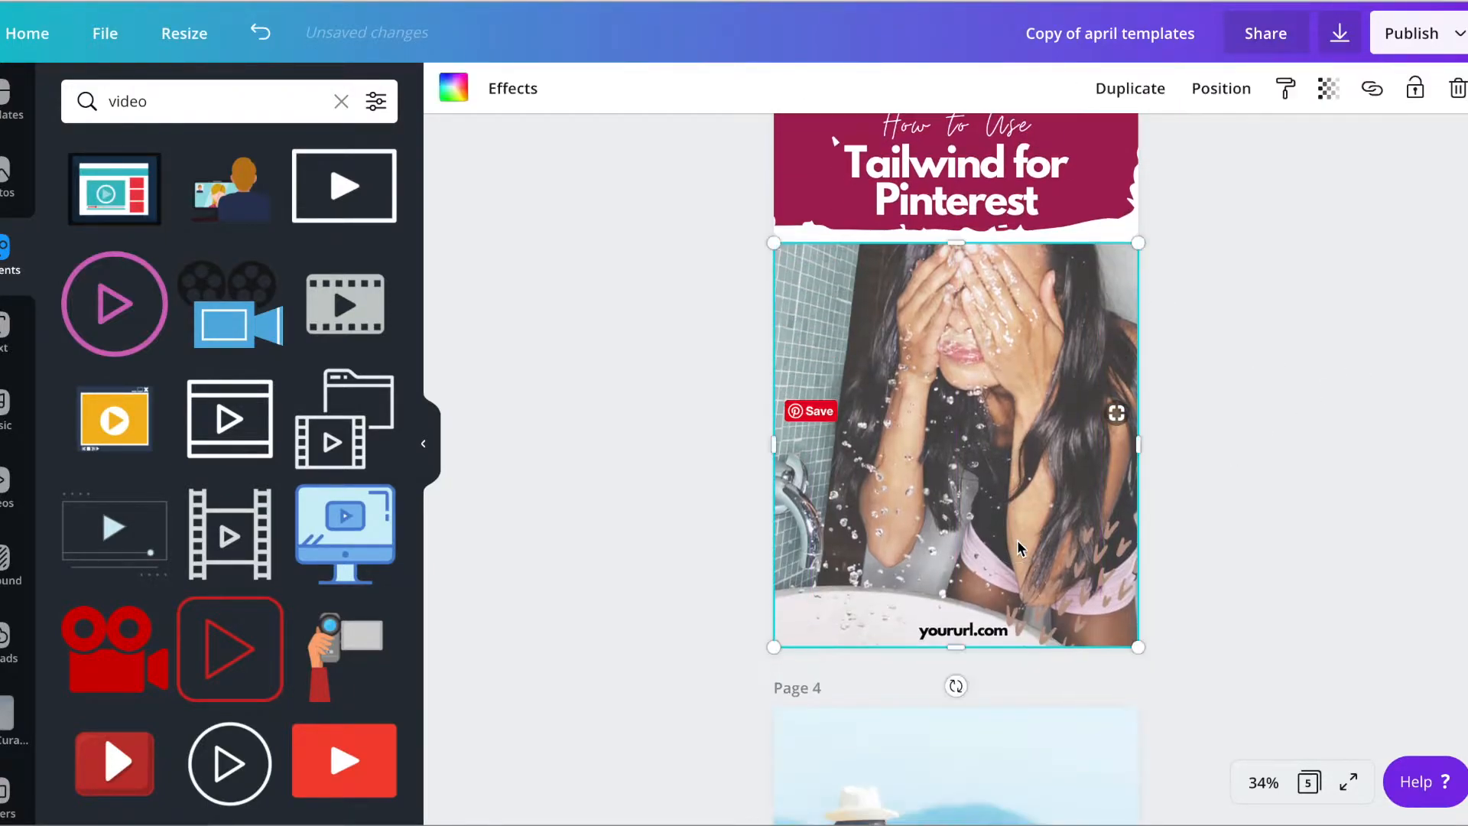
pyautogui.press('Delete')
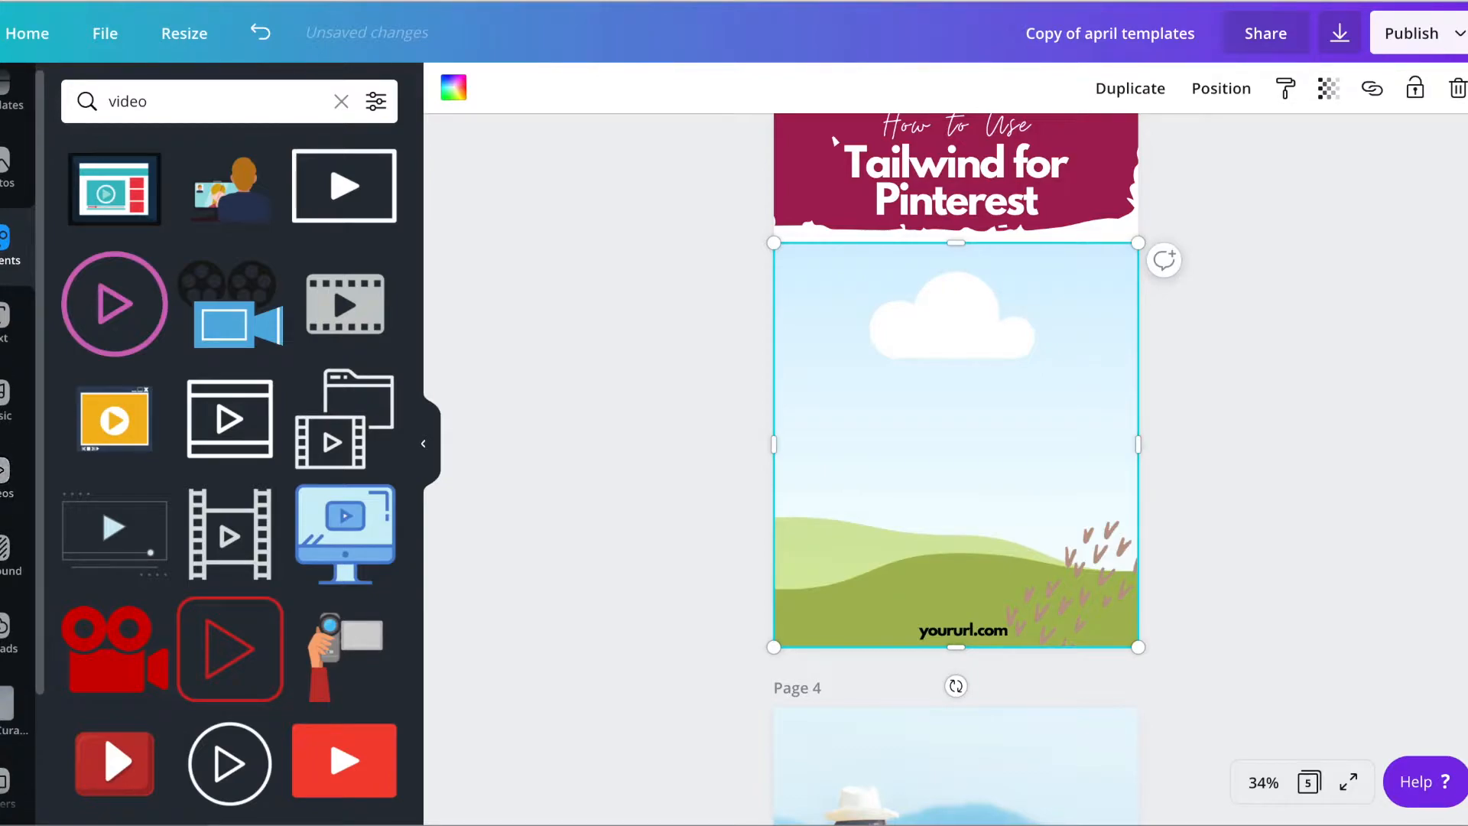
pyautogui.click(6, 703)
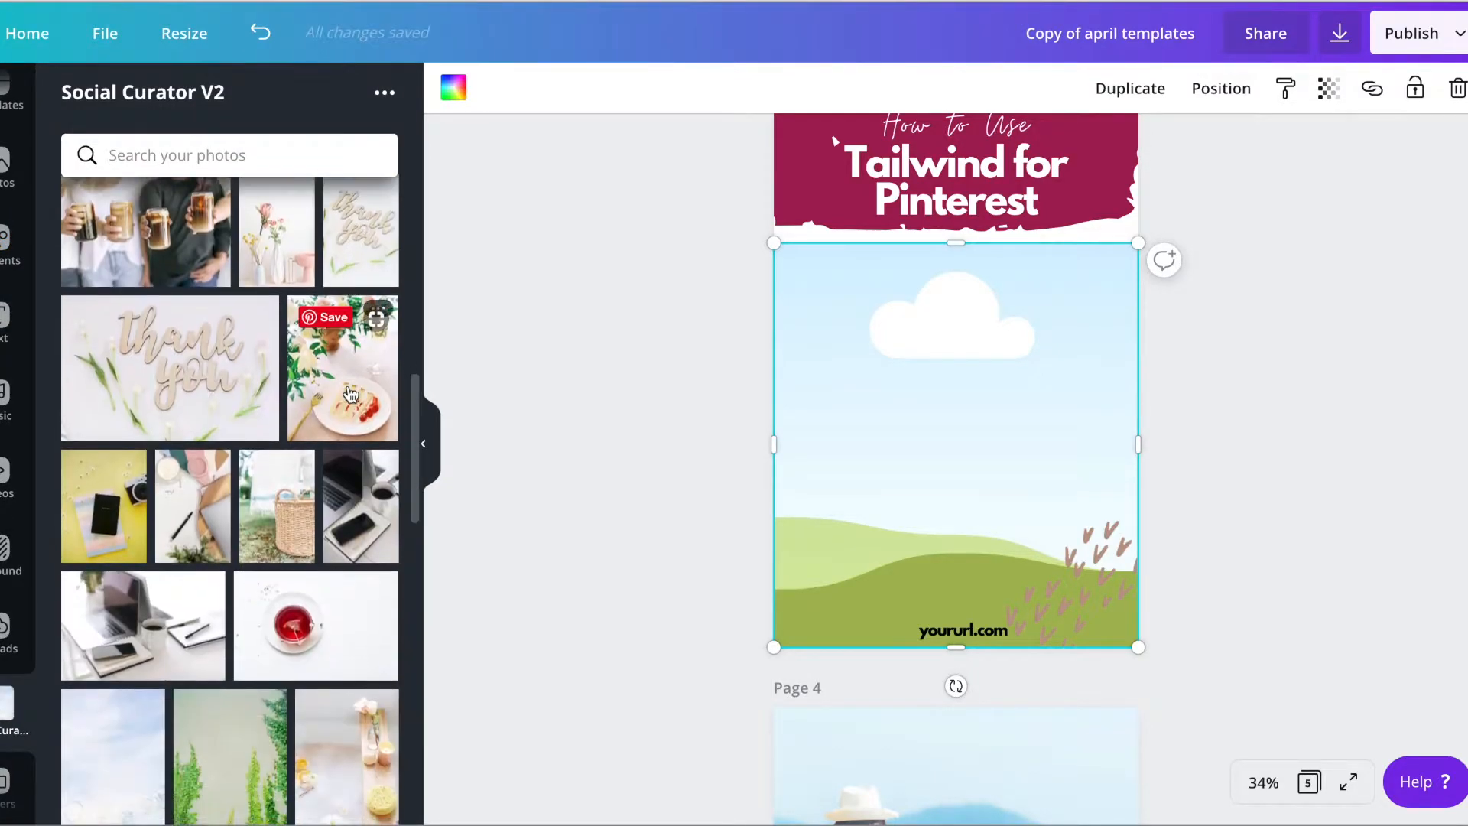
pyautogui.scroll(-4, 350, 394)
pyautogui.click(143, 309)
pyautogui.moveTo(915, 370); pyautogui.dragTo(922, 402)
# Recolor the brown brush-mark pattern in the lower corner of page 3's photo teal from the document colors
pyautogui.click(1121, 549)
pyautogui.click(453, 88)
pyautogui.click(200, 302)
pyautogui.click(1314, 401)
# Replace the placeholder web address at the bottom of page 3 with the brand's website address
pyautogui.scroll(-3, 1313, 401)
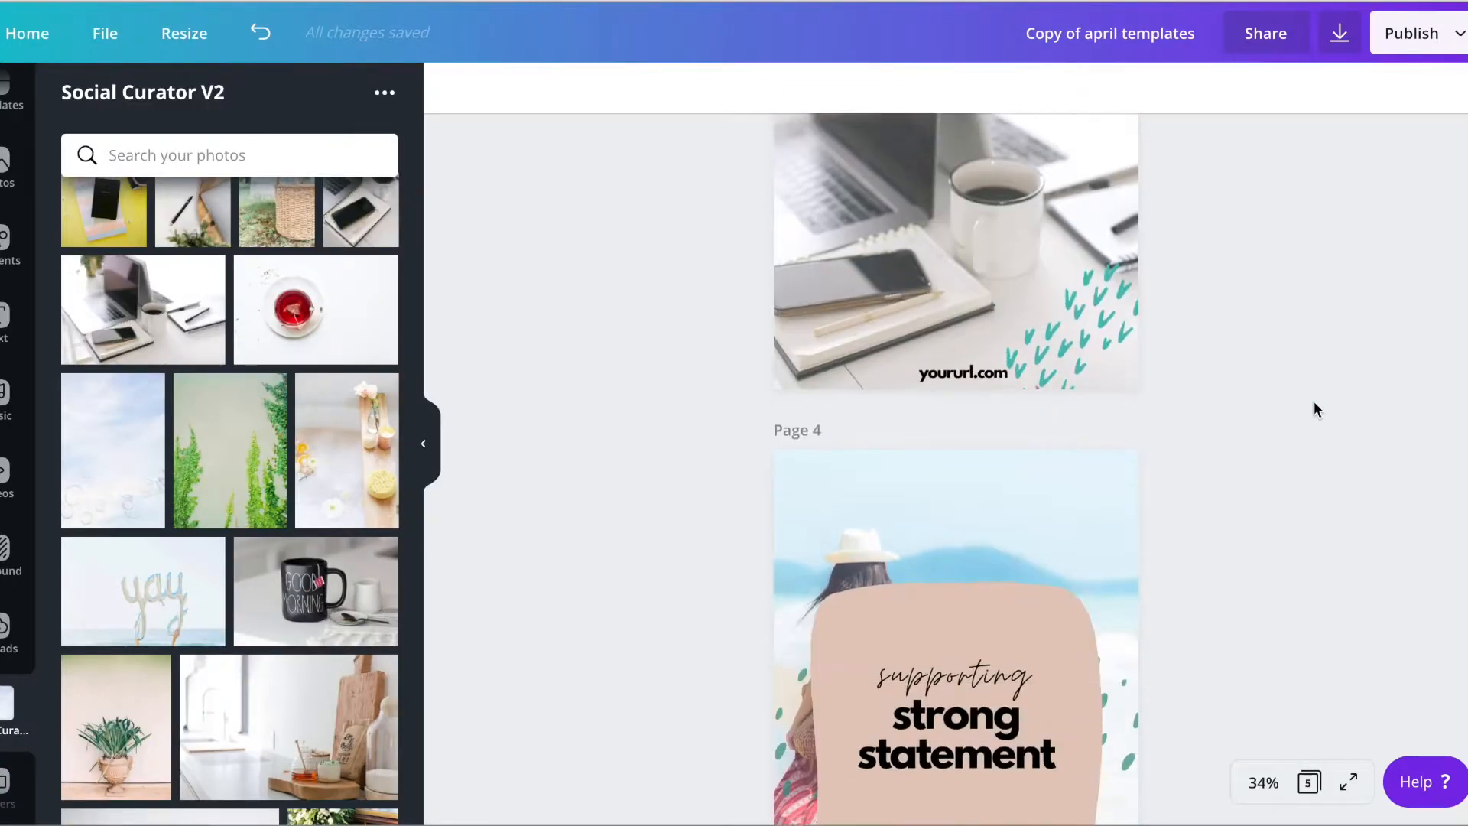
pyautogui.scroll(5, 1313, 403)
pyautogui.scroll(-2, 1313, 403)
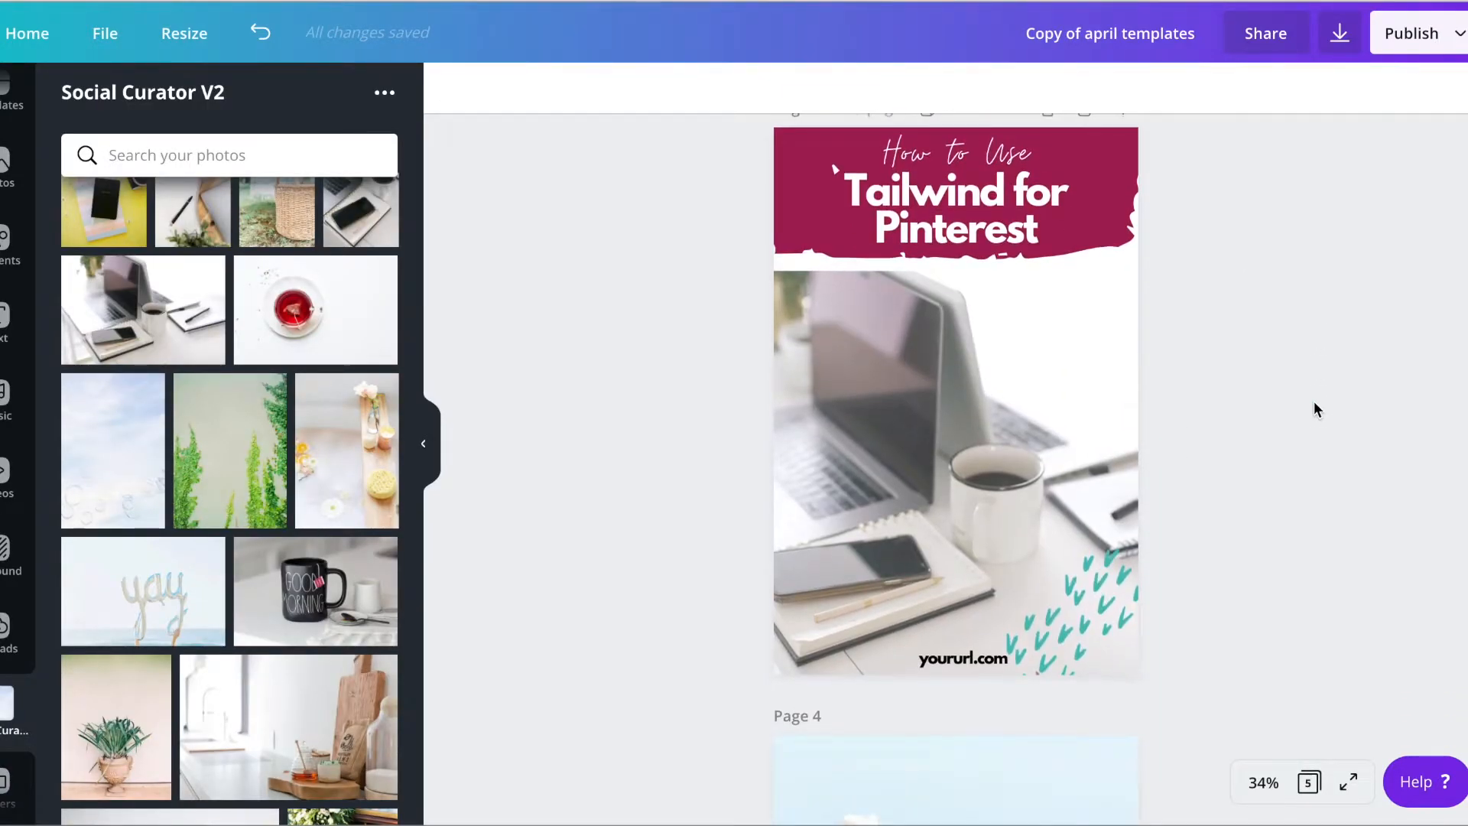
pyautogui.click(976, 655)
pyautogui.scroll(-1, 965, 661)
pyautogui.doubleClick(963, 659)
pyautogui.write('heath')
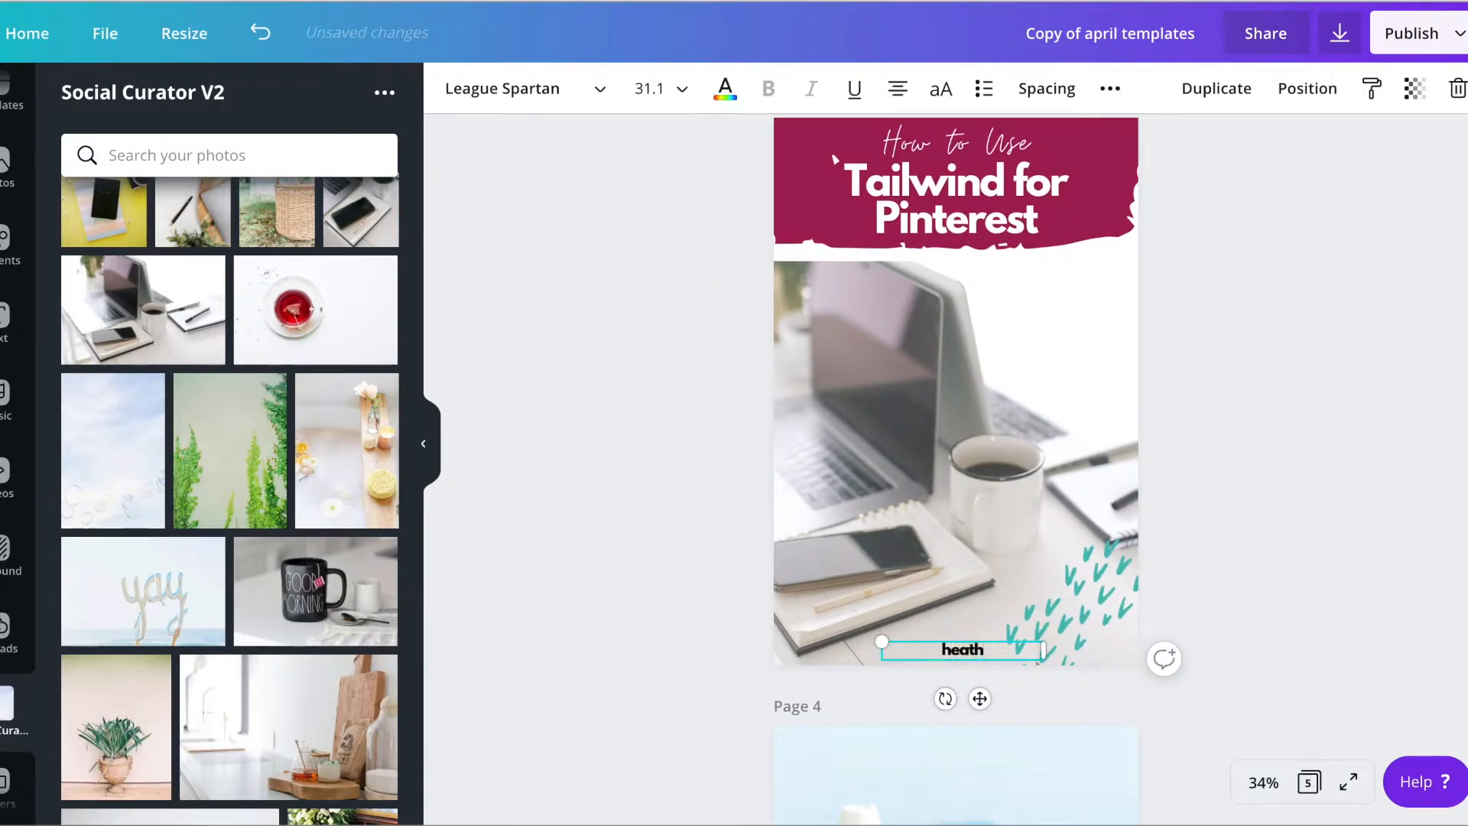
pyautogui.write('erfarris.com')
pyautogui.click(1325, 474)
# Remove the photo of the woman in the hat from page 4's background frame
pyautogui.scroll(1, 1256, 402)
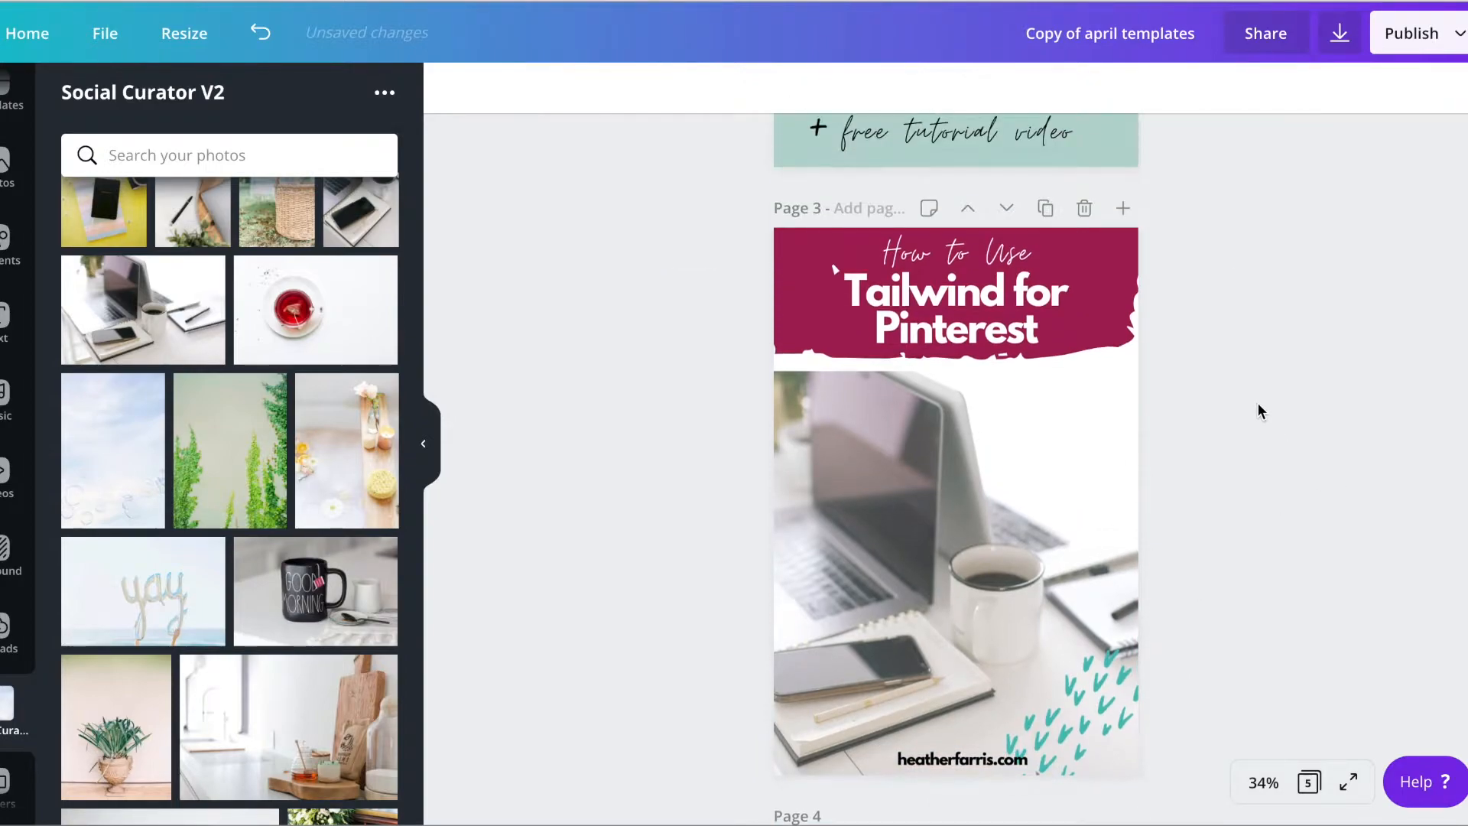
pyautogui.scroll(-7, 1256, 402)
pyautogui.scroll(-2, 1258, 403)
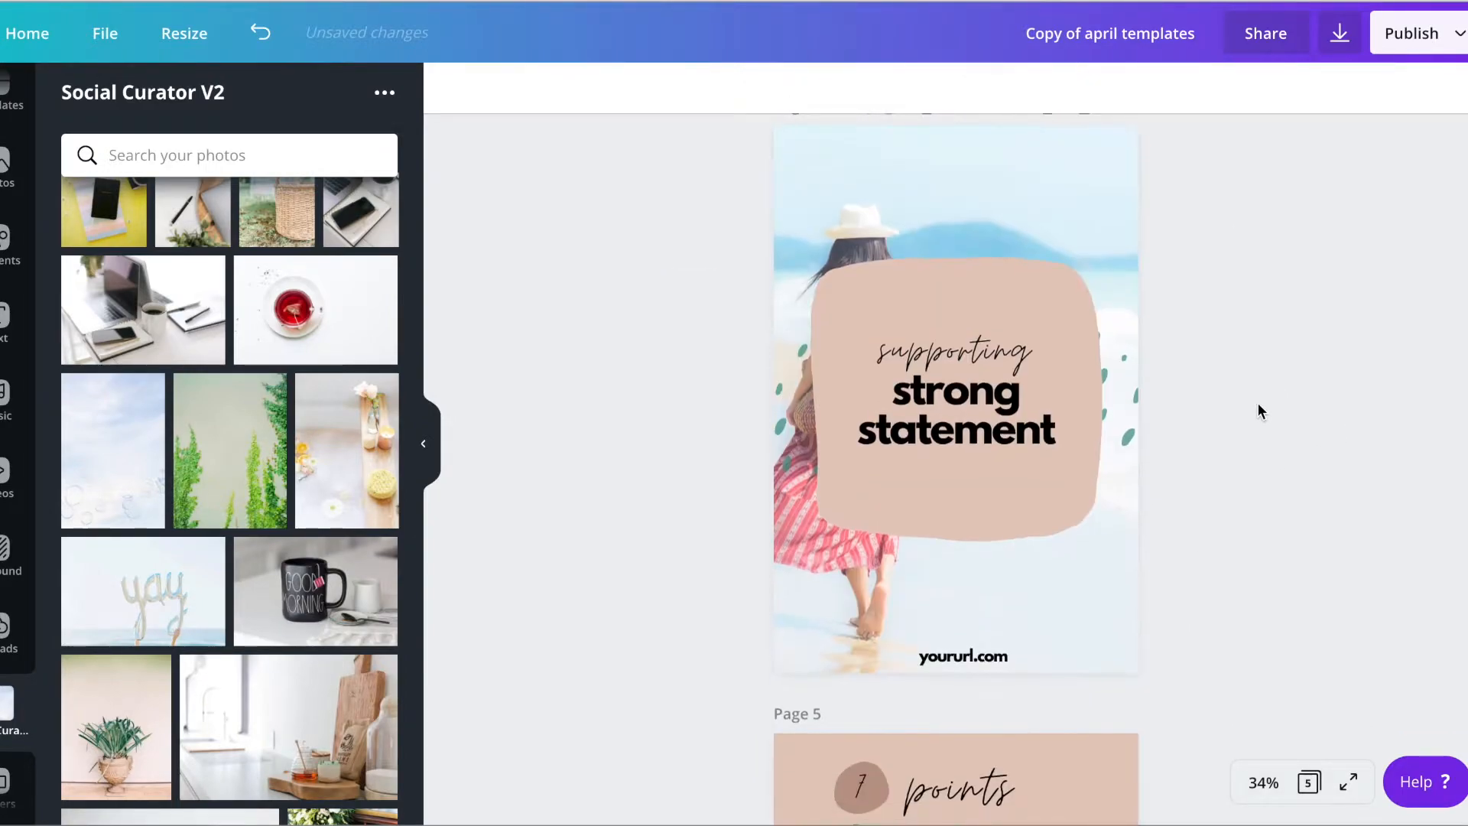
pyautogui.scroll(1, 1257, 403)
pyautogui.click(1081, 229)
pyautogui.press('Delete')
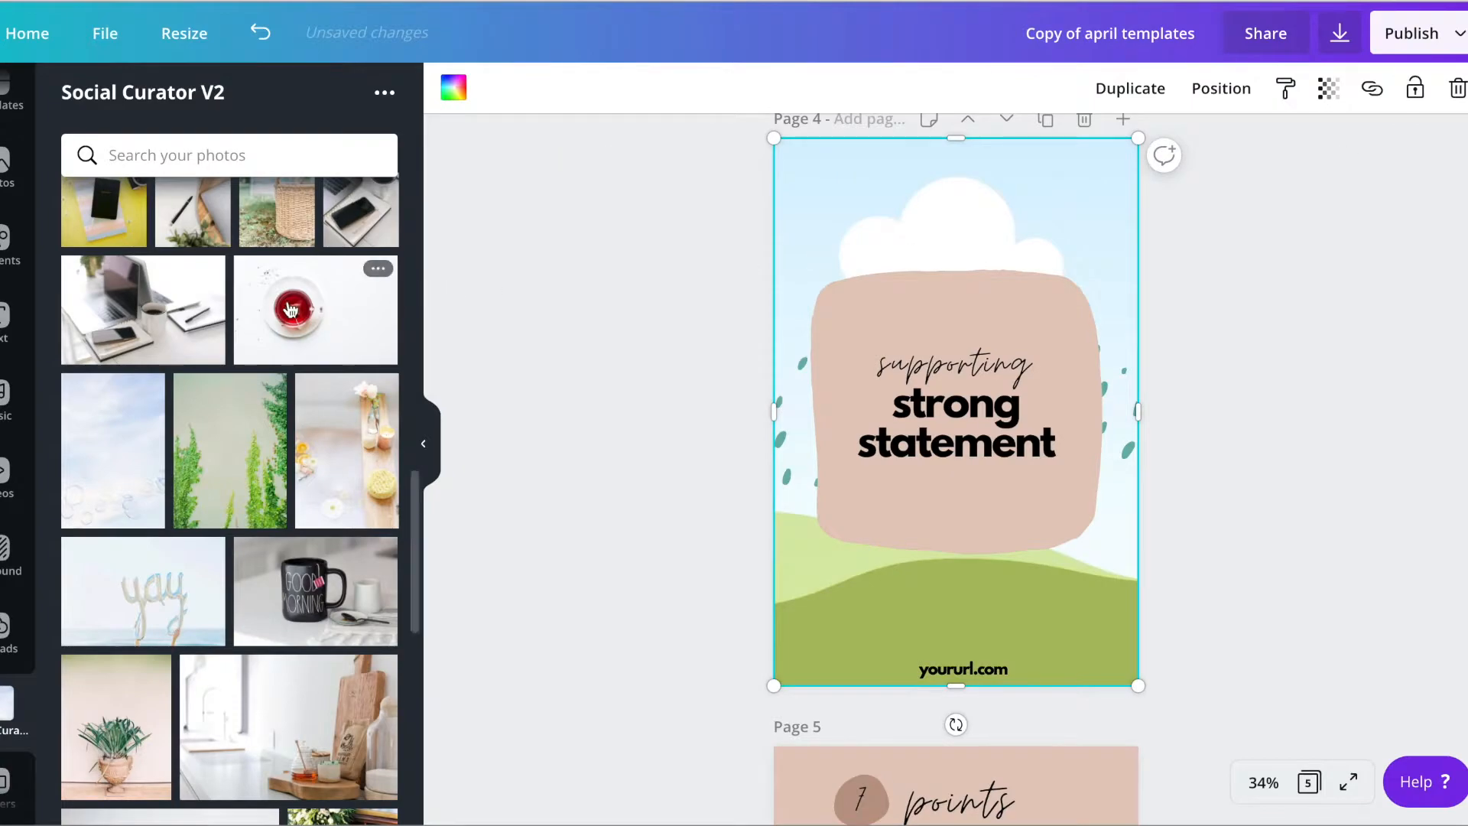
# Fill page 4's empty background frame with the aerial beach and ocean photo from Social Curator V2
pyautogui.scroll(-5, 264, 451)
pyautogui.scroll(-6, 266, 452)
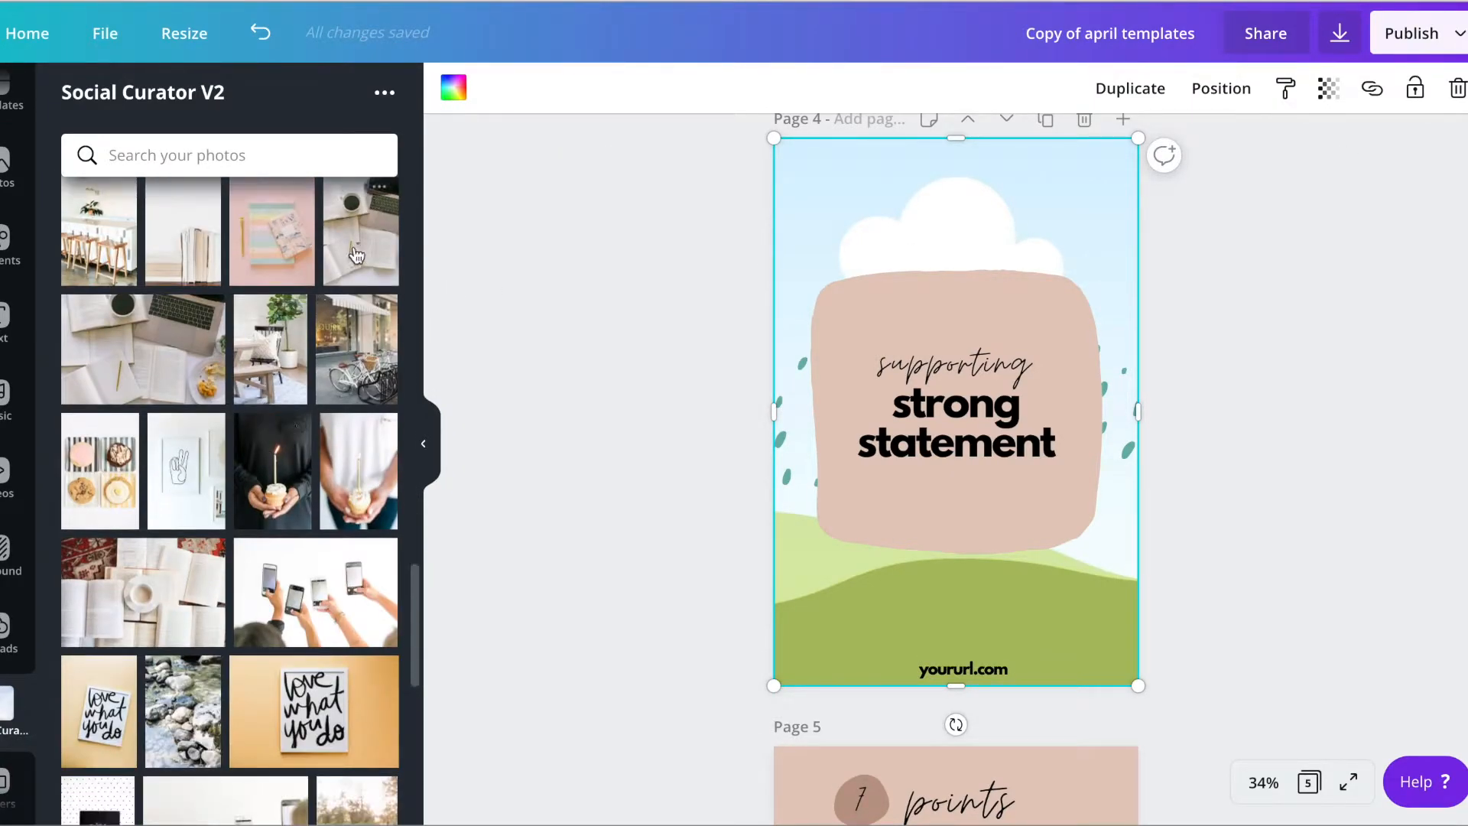
pyautogui.scroll(-3, 304, 549)
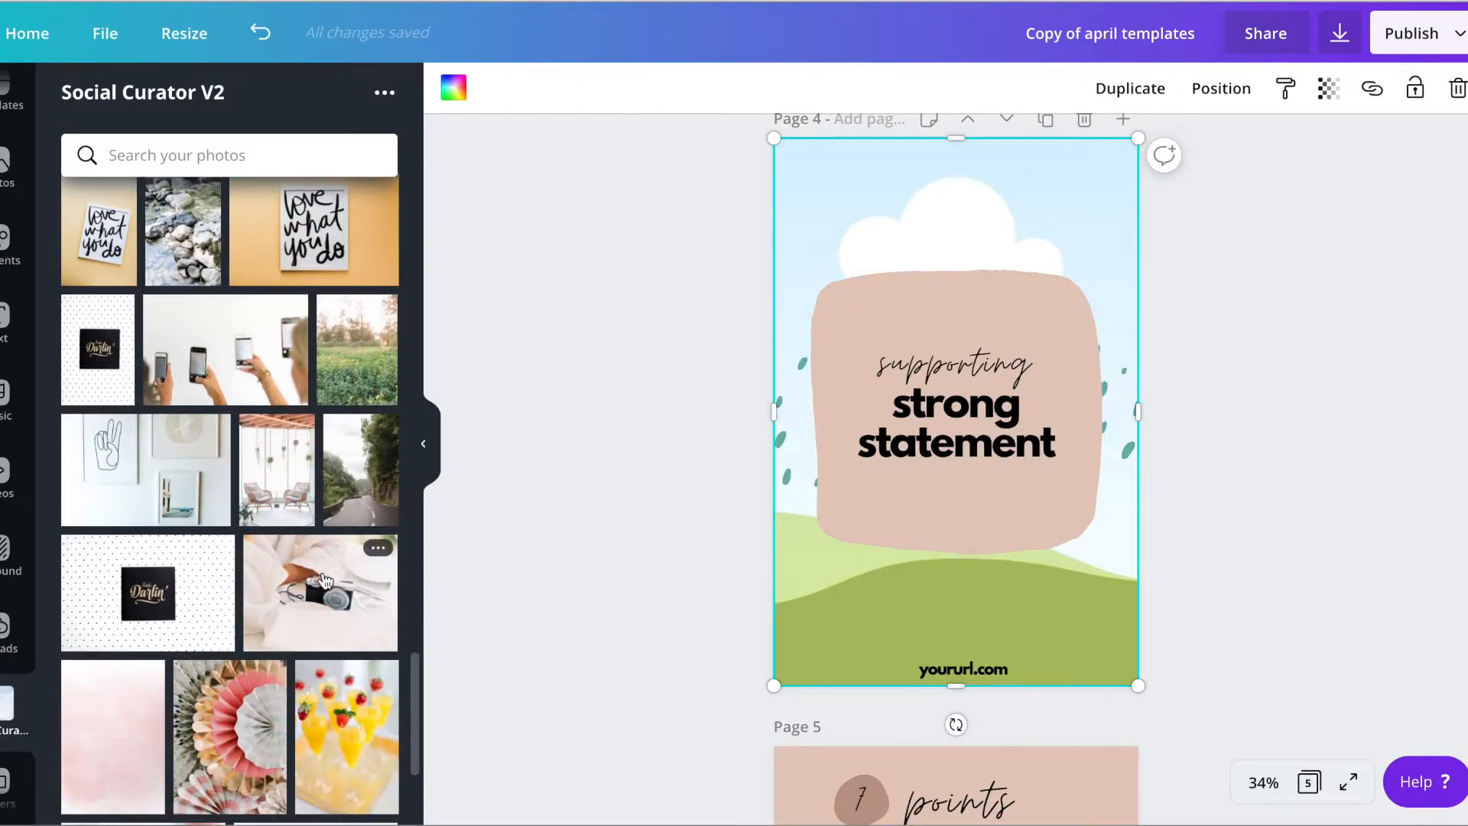
pyautogui.scroll(-6, 325, 581)
pyautogui.scroll(-10, 325, 581)
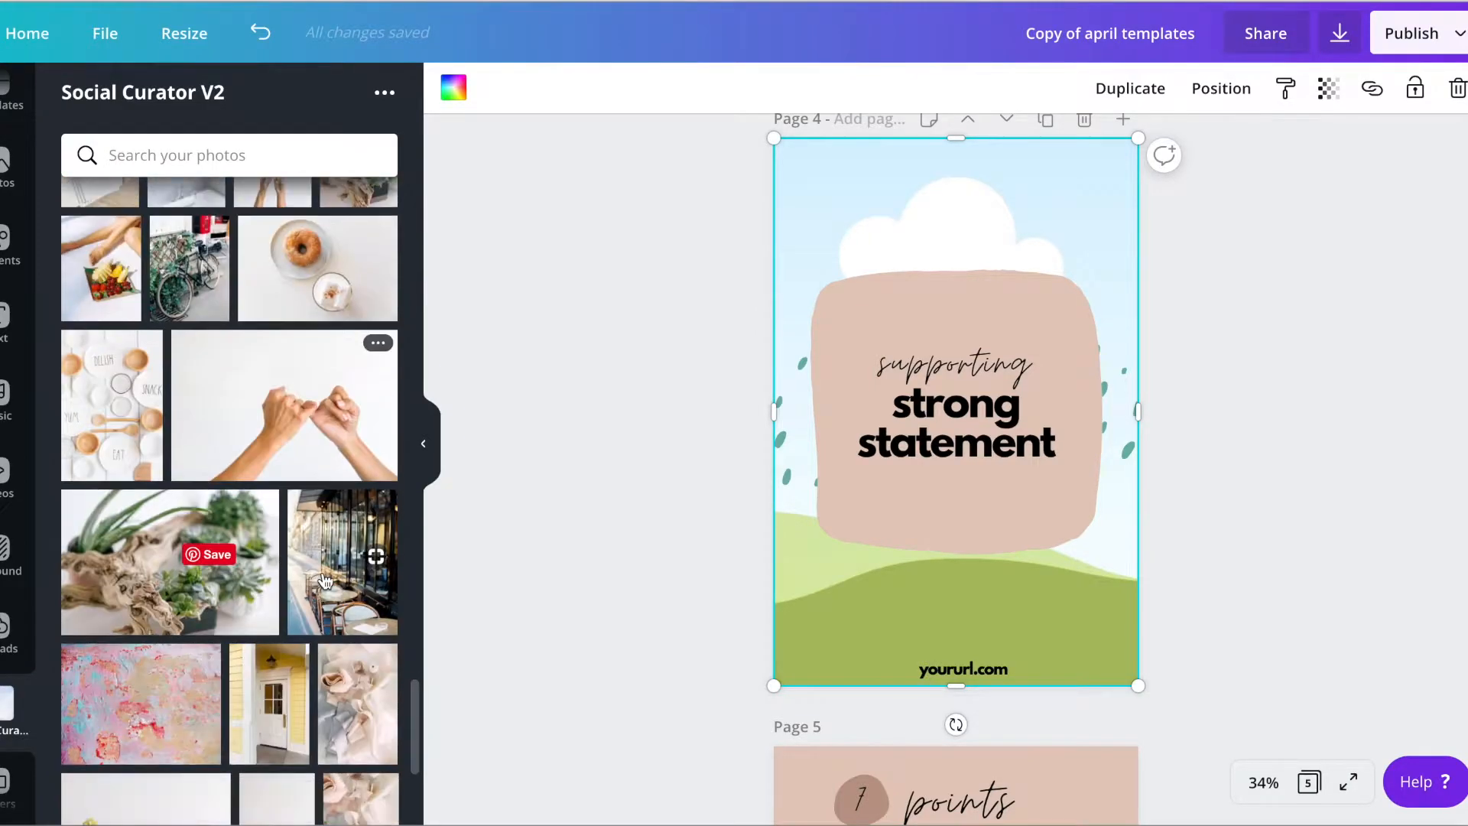
pyautogui.scroll(-10, 325, 581)
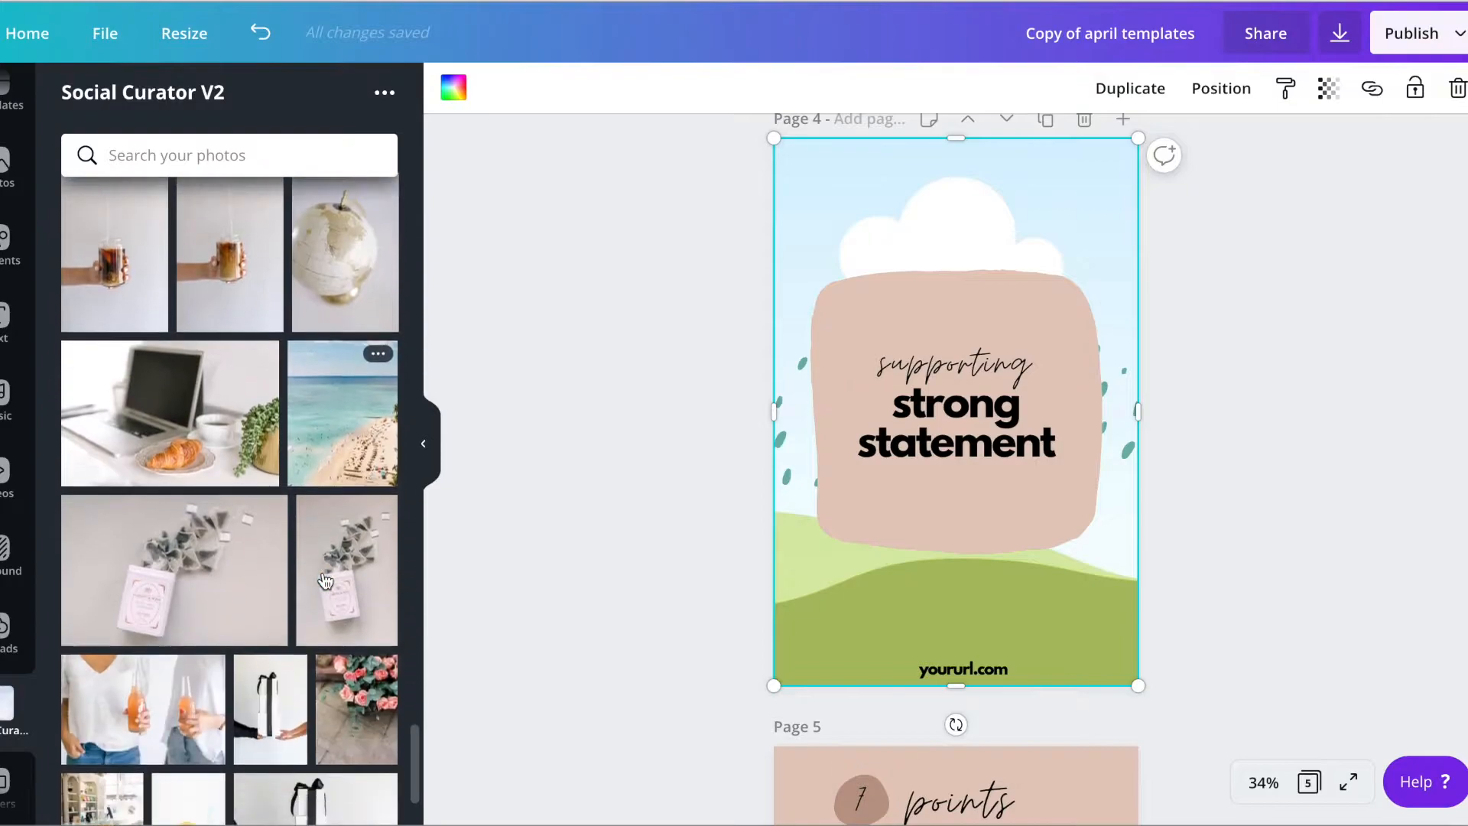
pyautogui.scroll(-4, 325, 581)
pyautogui.scroll(5, 336, 459)
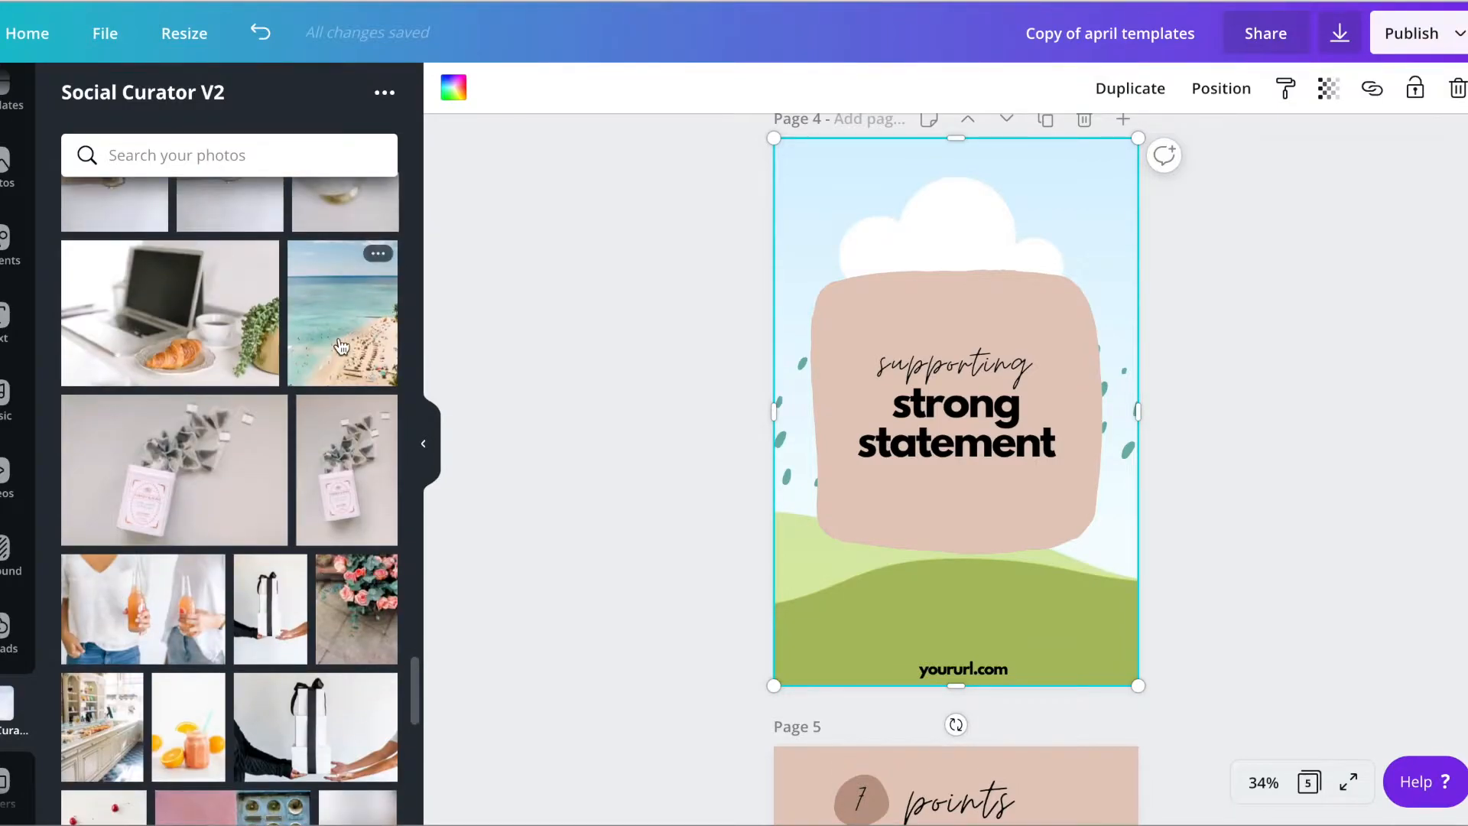
pyautogui.click(342, 313)
pyautogui.moveTo(962, 277); pyautogui.dragTo(960, 222)
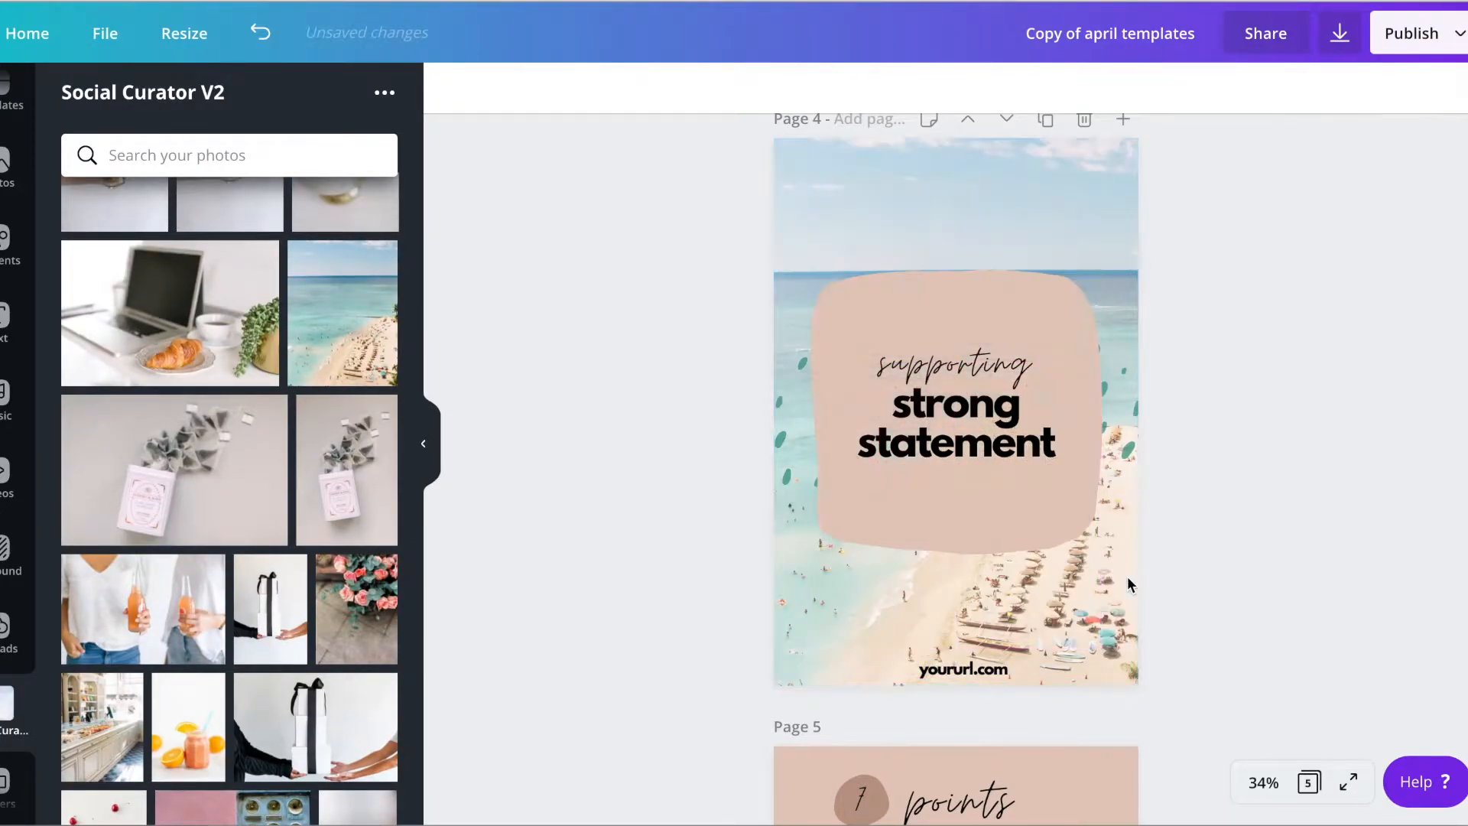
# Recolor the beige rounded shape on page 4 with the bright red from the company's brand palette
pyautogui.click(940, 314)
pyautogui.click(471, 81)
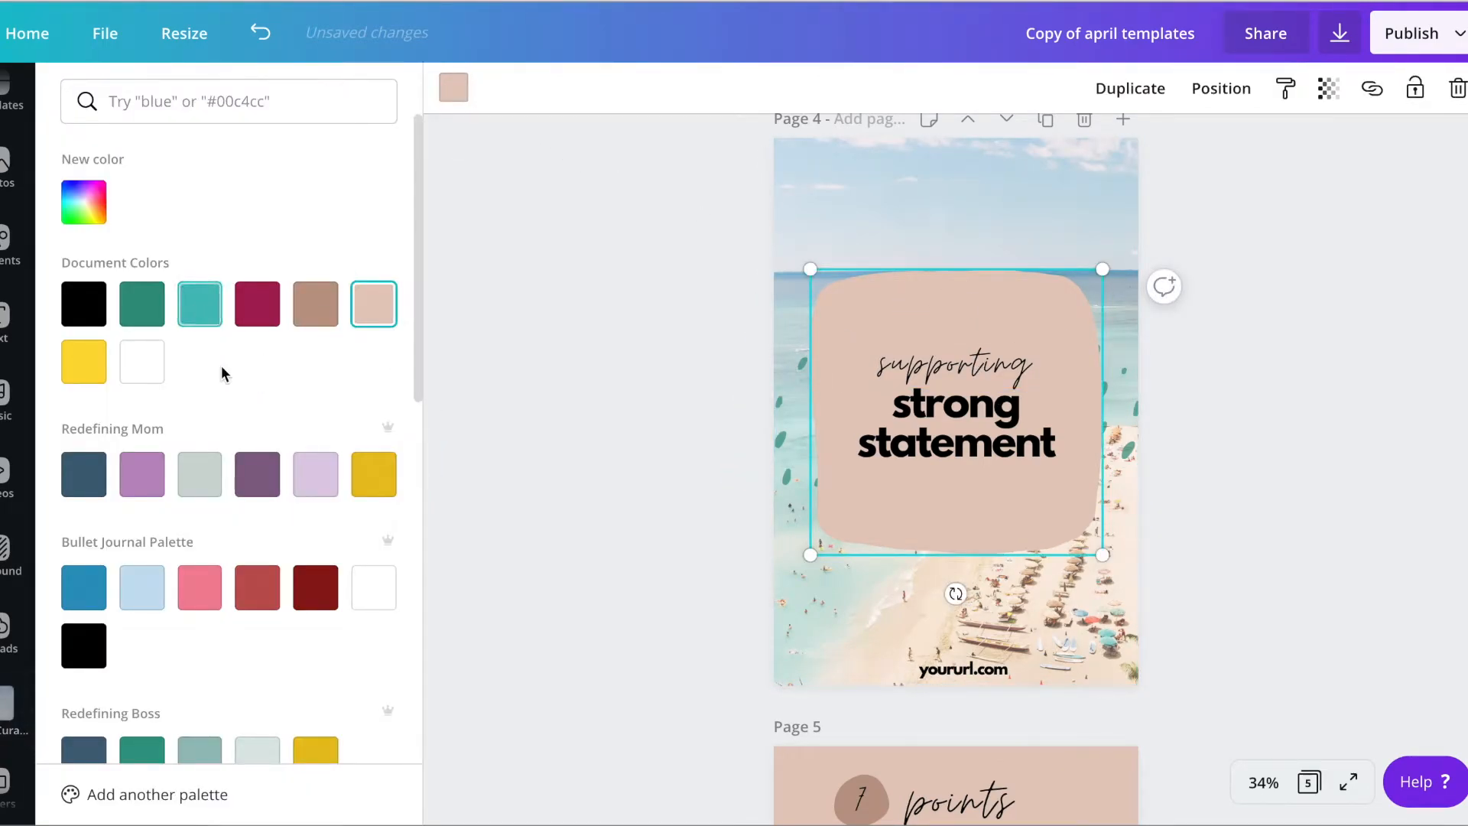
pyautogui.scroll(-5, 222, 367)
pyautogui.scroll(-3, 221, 366)
pyautogui.click(84, 451)
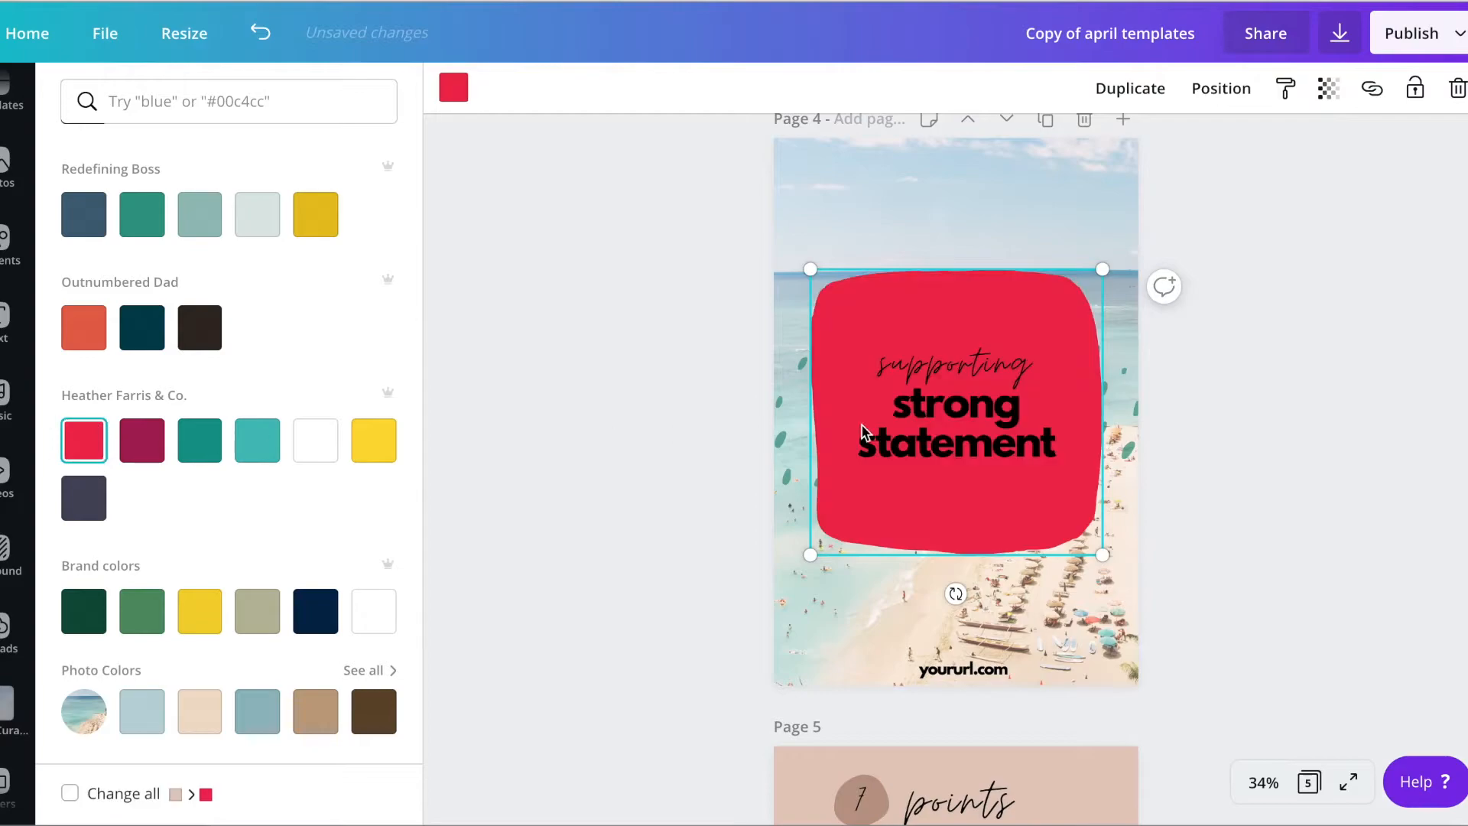
# Change the script line on page 4 to "grow your"
pyautogui.click(979, 359)
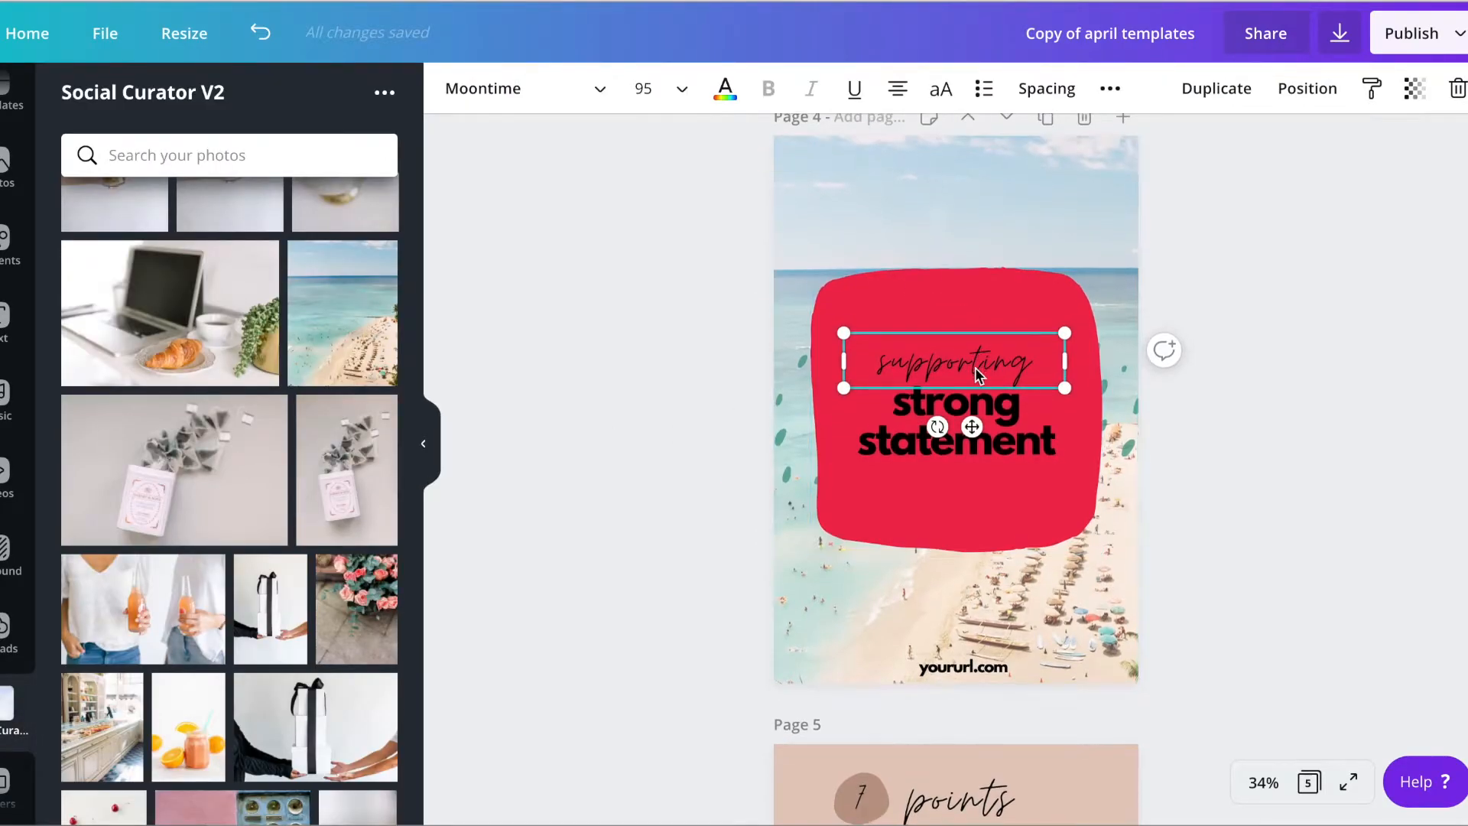
pyautogui.doubleClick(974, 367)
pyautogui.write('grow your')
# Change the bold statement on page 4 to "blog traffic using Tailwind Tribes"
pyautogui.doubleClick(1021, 433)
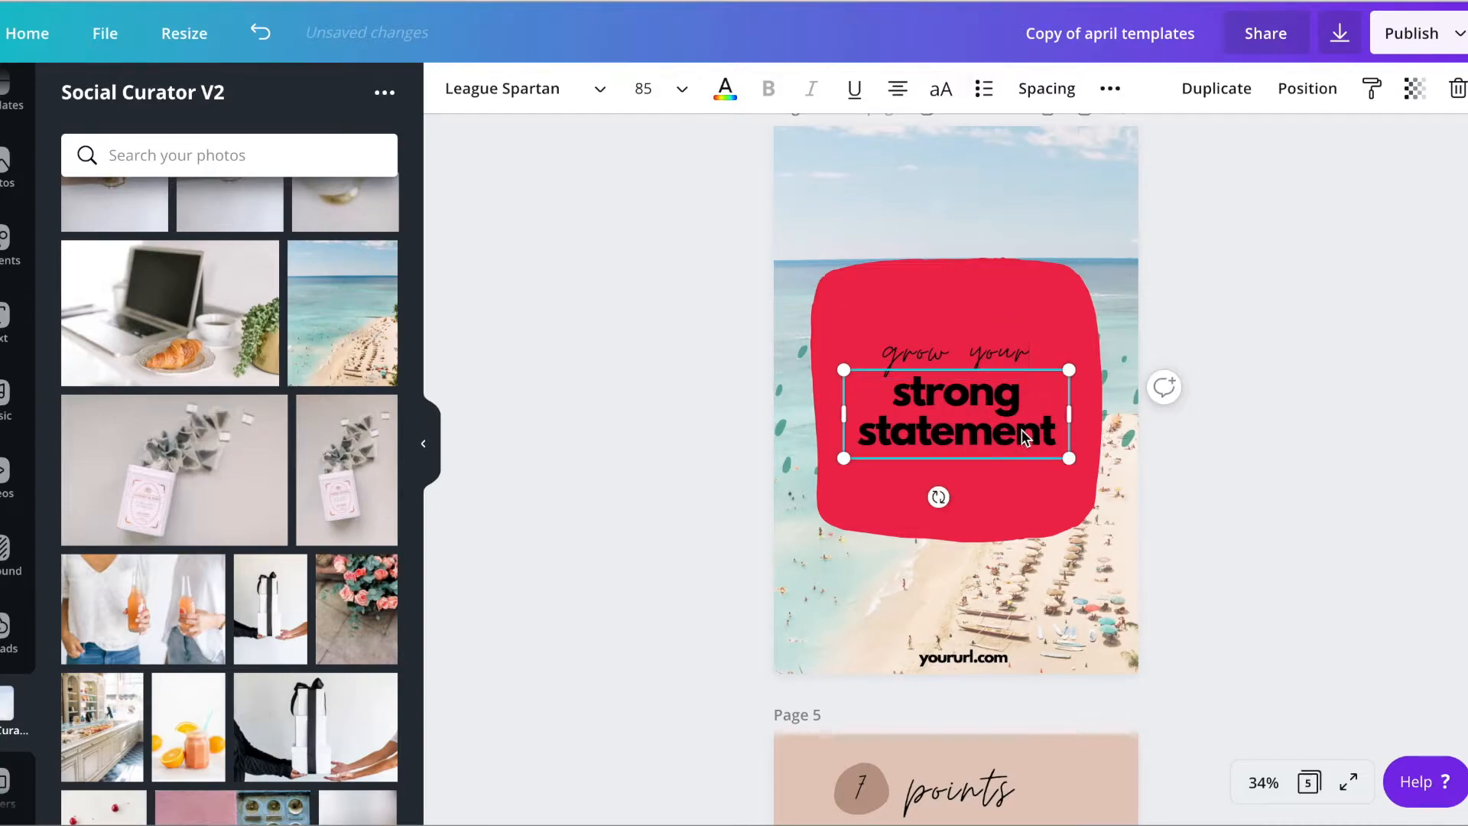
pyautogui.write('blog traff')
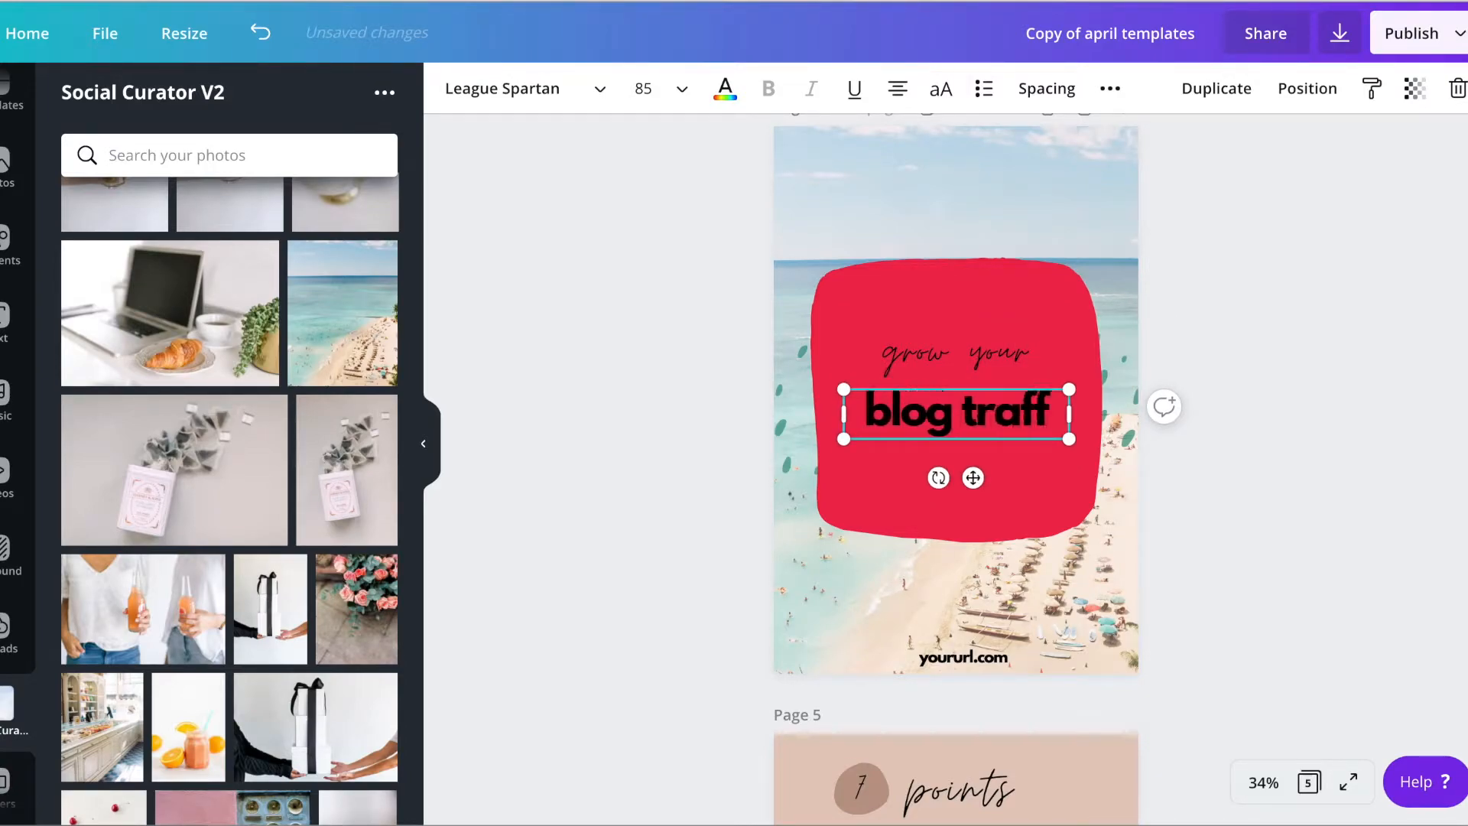
pyautogui.write('ic using Tail')
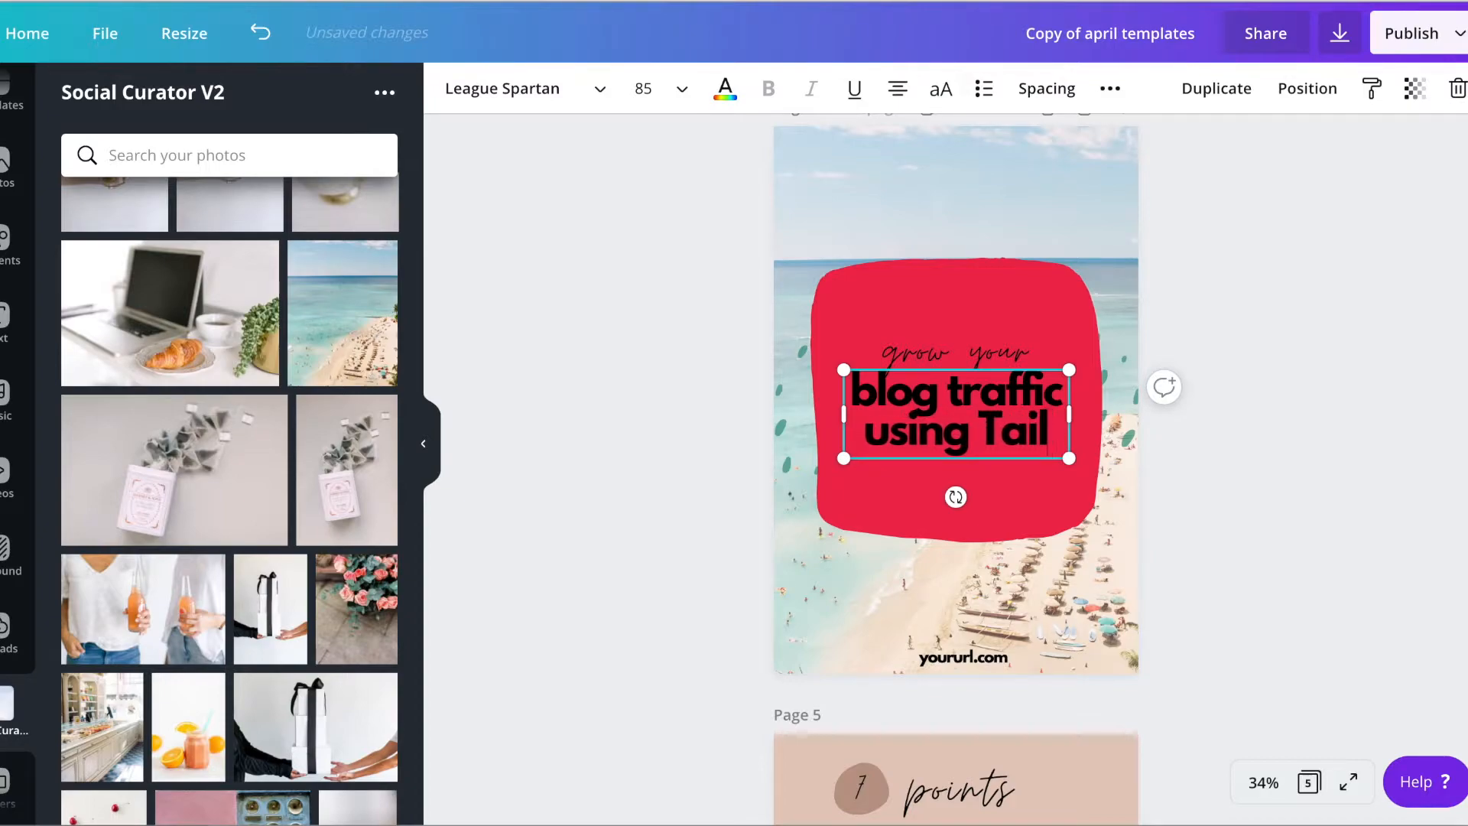
pyautogui.write('wind Tribes')
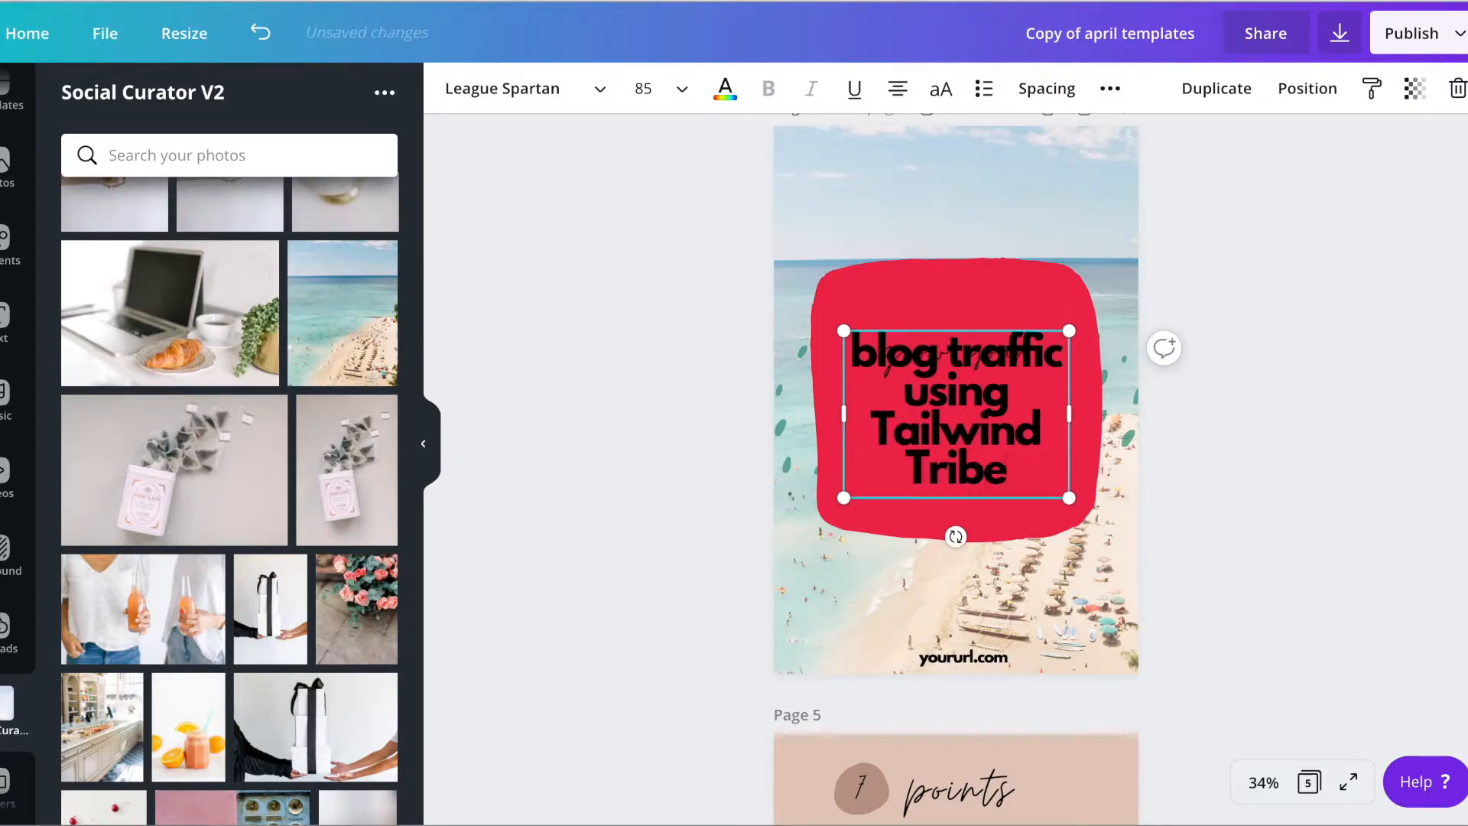
pyautogui.press('Escape')
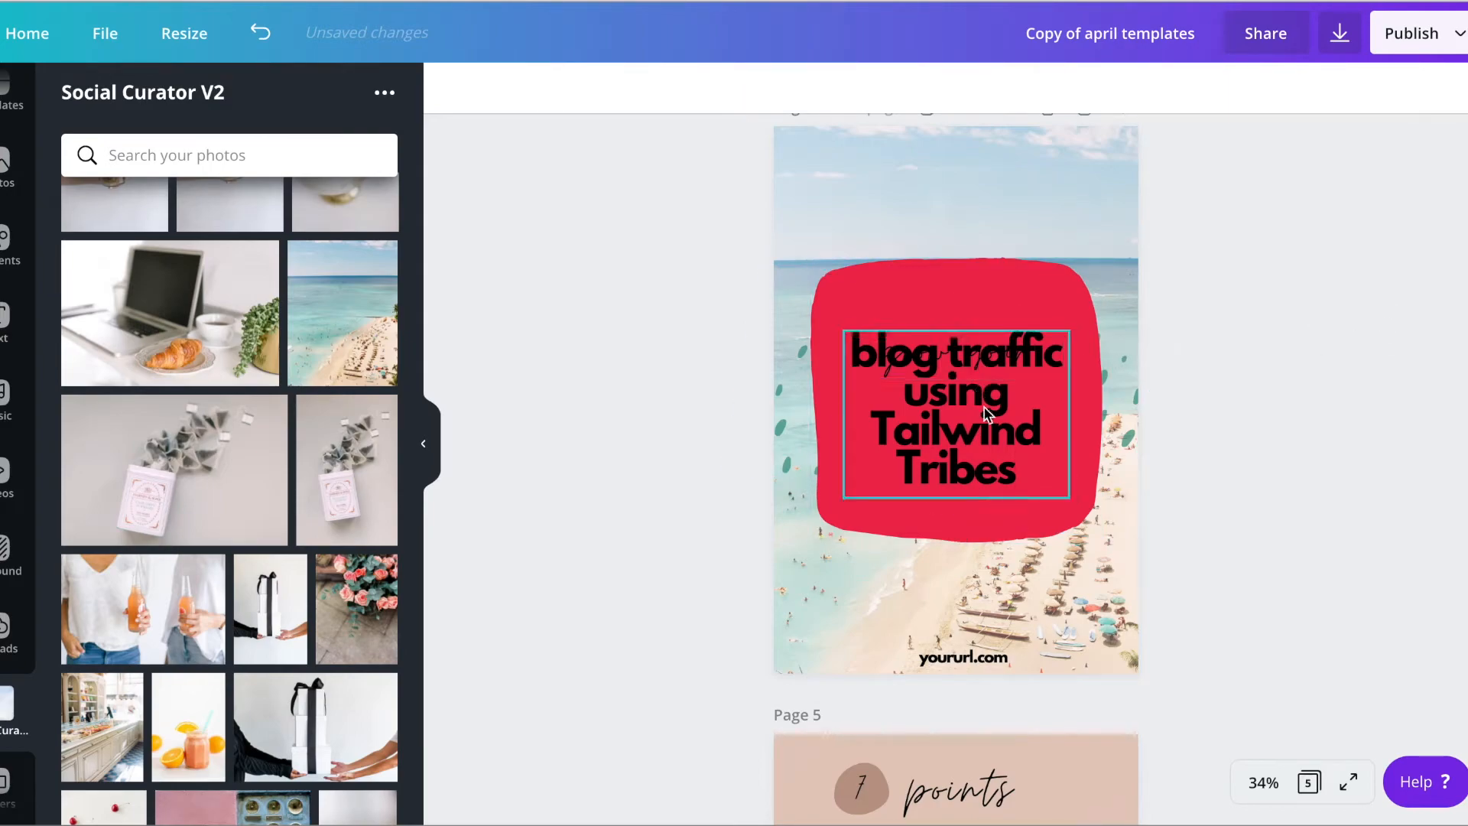
# Move "grow your" up near the top of the red shape and place the bold headline directly beneath it
pyautogui.moveTo(986, 415); pyautogui.dragTo(982, 487)
pyautogui.moveTo(973, 361); pyautogui.dragTo(974, 304)
pyautogui.moveTo(984, 472); pyautogui.dragTo(994, 401)
pyautogui.click(1297, 319)
# Replace the placeholder web address at the bottom of page 4 with the brand's website address
pyautogui.click(963, 656)
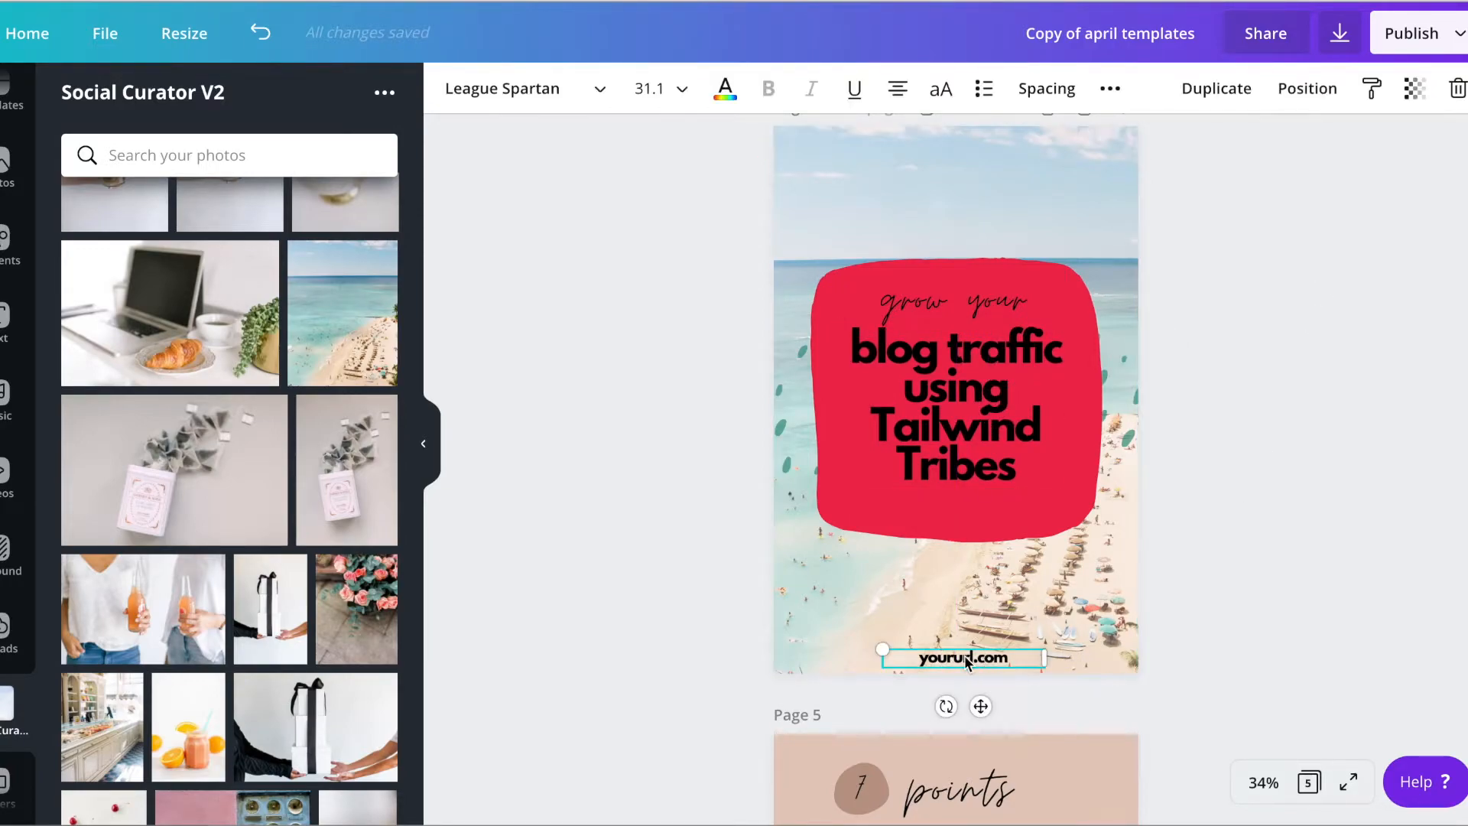
pyautogui.doubleClick(963, 655)
pyautogui.write('heatherfarris.com')
# Recolor the green specks beside page 4's red shape yellow, changing all matching green elements
pyautogui.click(780, 425)
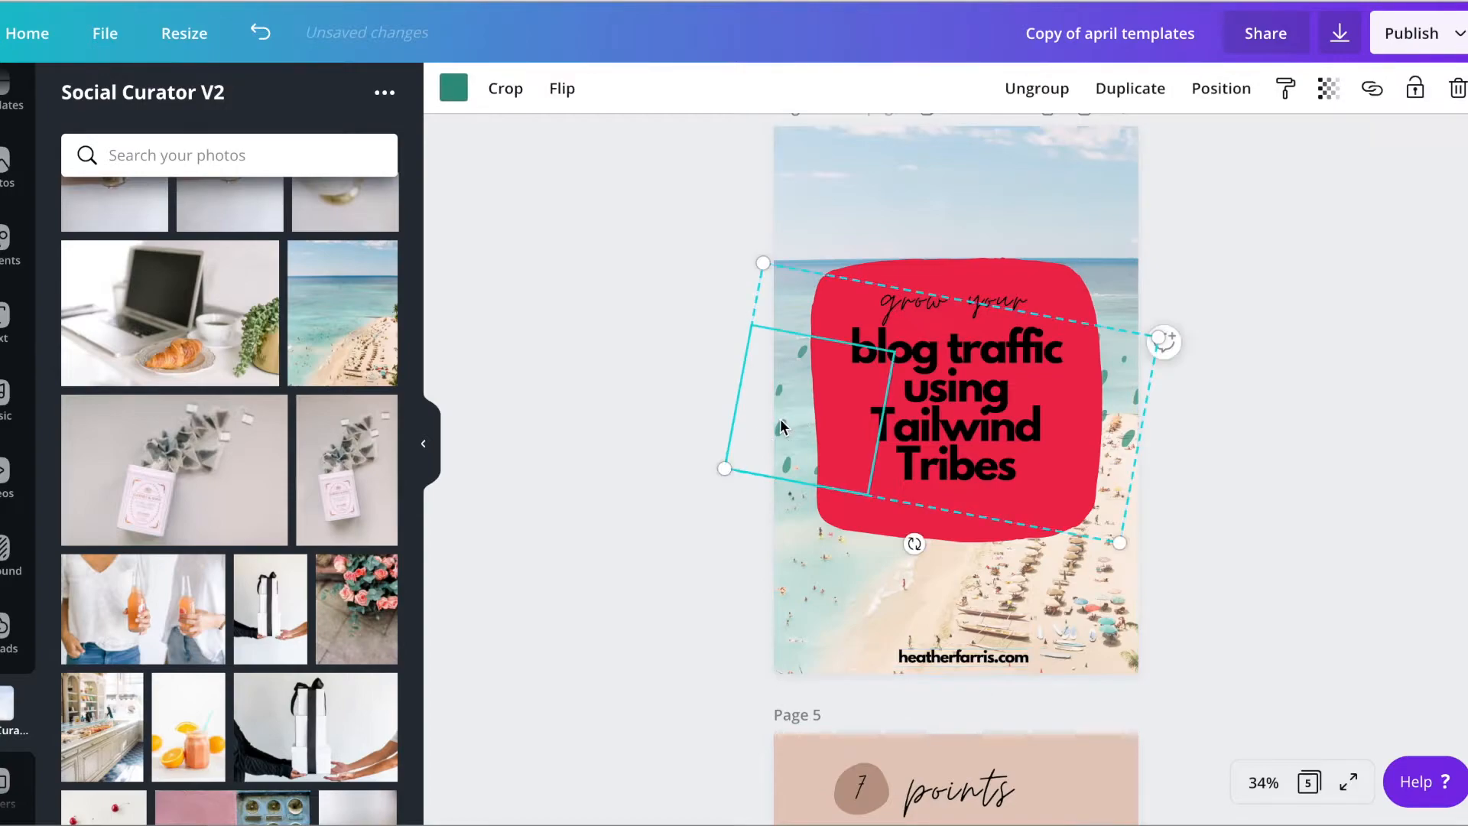
pyautogui.click(454, 87)
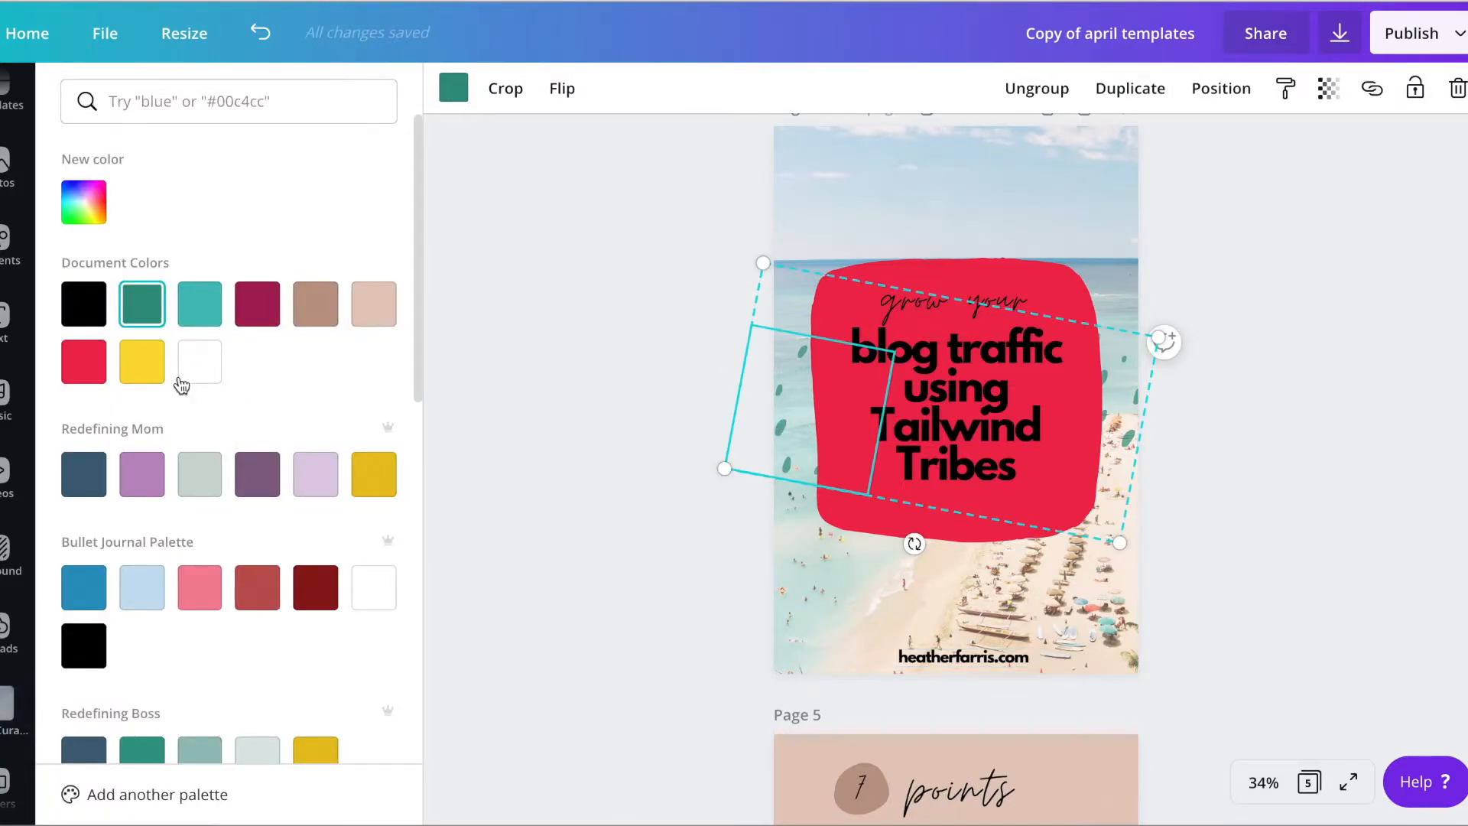
pyautogui.click(157, 365)
pyautogui.click(145, 792)
pyautogui.click(1315, 354)
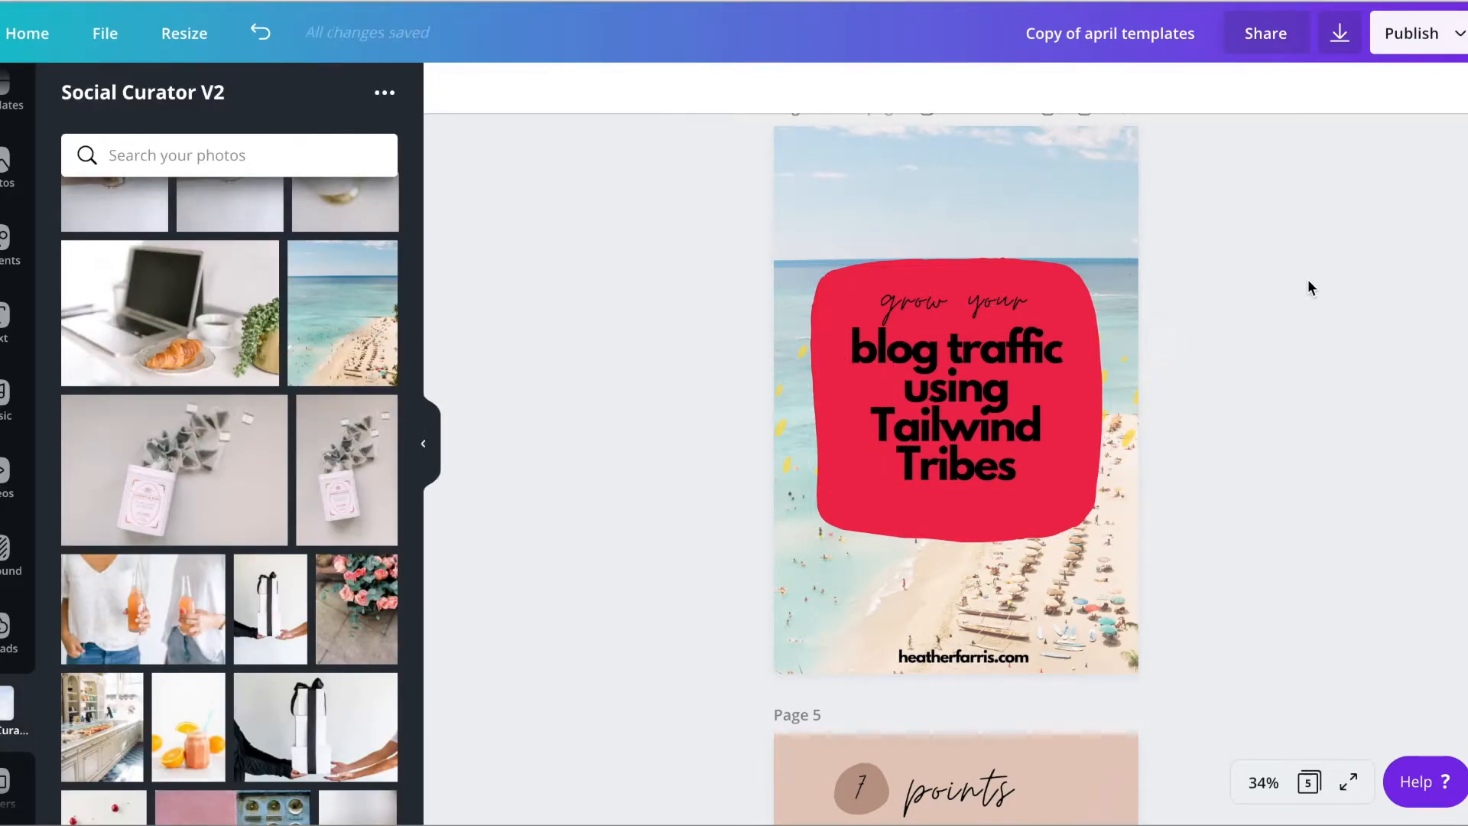
# Change page 5's background color to the bright brand red
pyautogui.scroll(-6, 1265, 428)
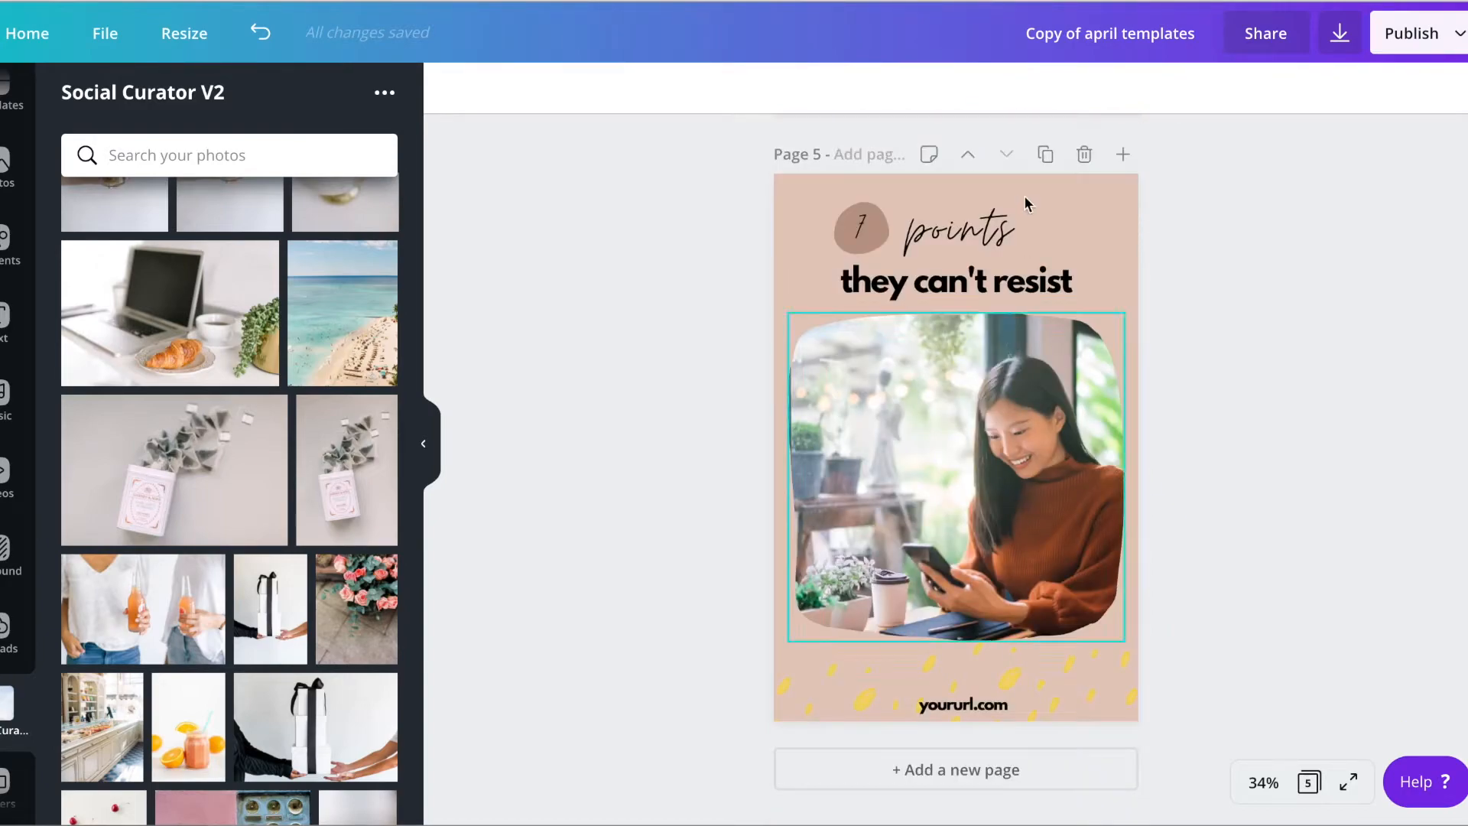
pyautogui.click(1087, 191)
pyautogui.click(453, 88)
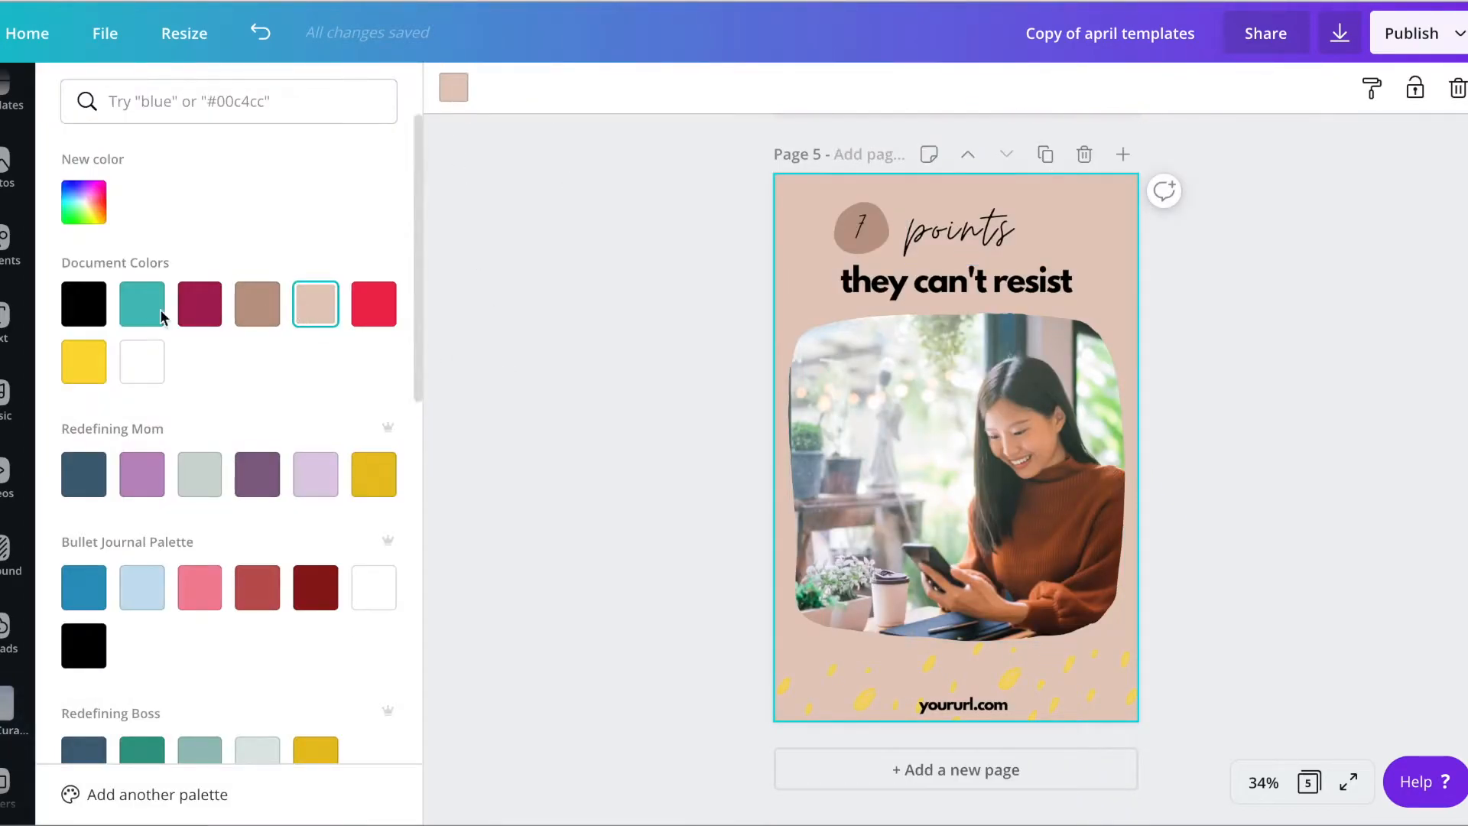
pyautogui.click(201, 308)
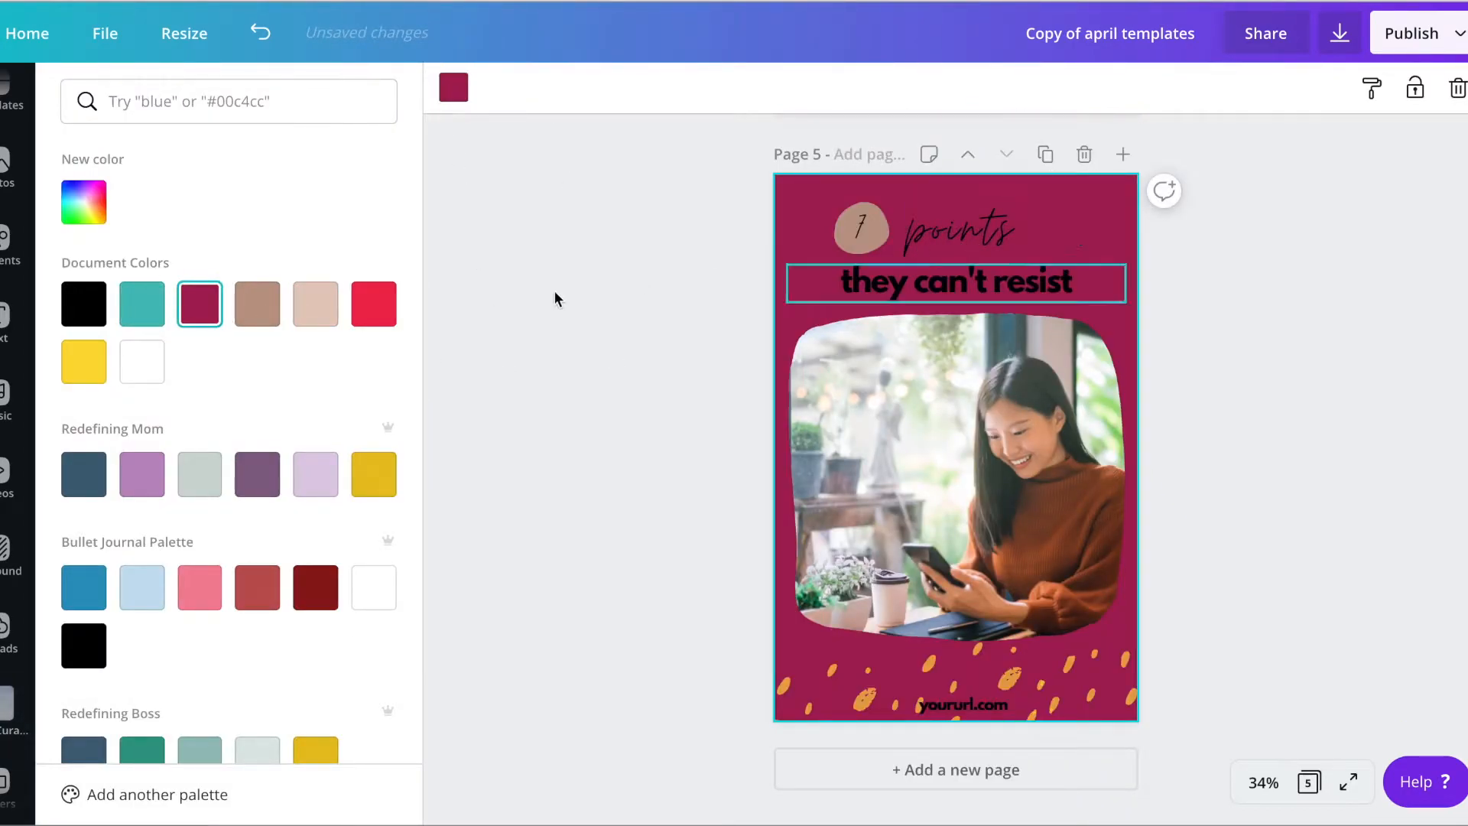
pyautogui.click(373, 303)
# Recolor the round shape behind the number on page 5 white
pyautogui.click(860, 228)
pyautogui.click(454, 89)
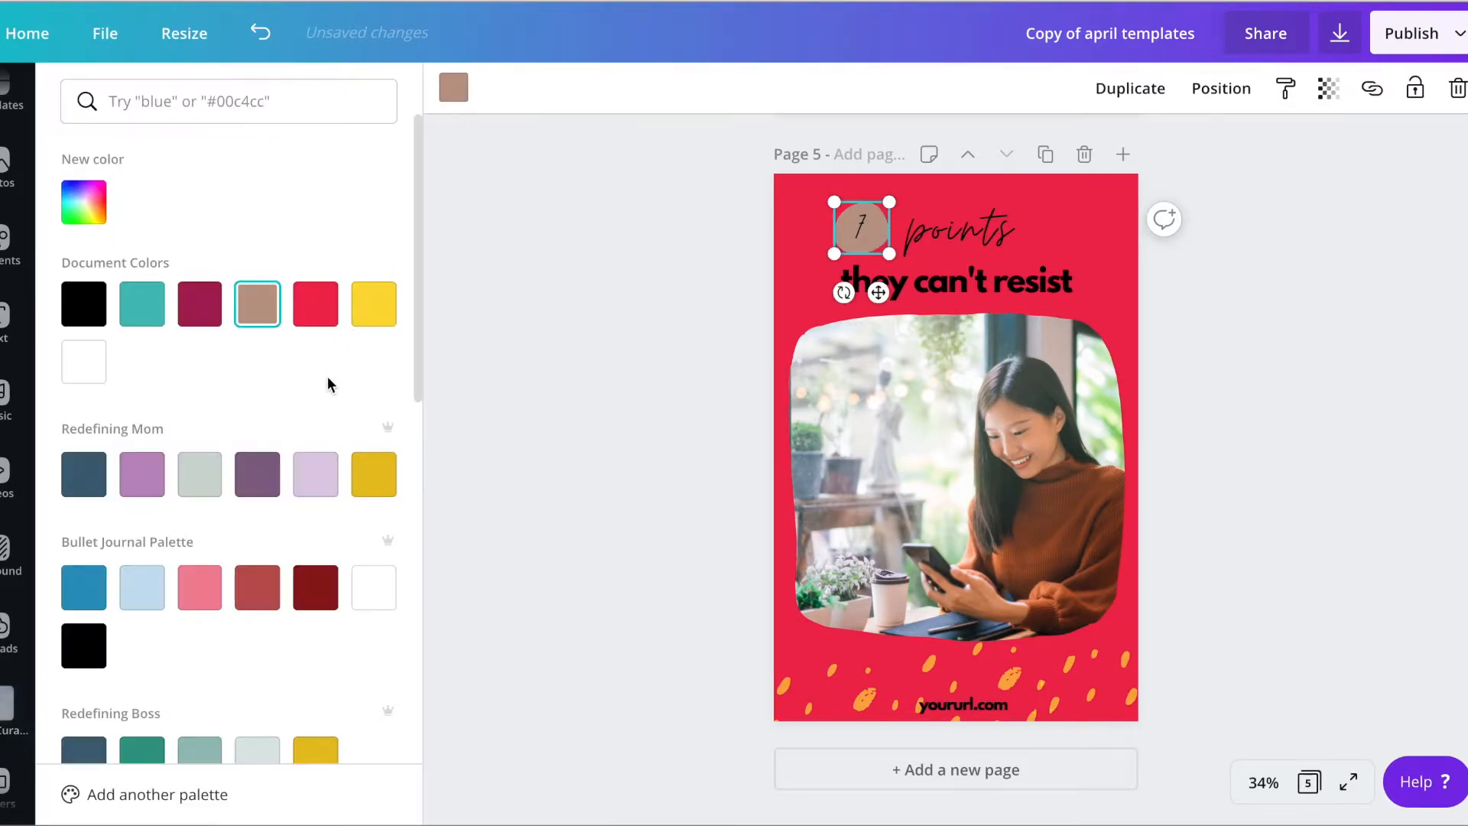
pyautogui.click(64, 359)
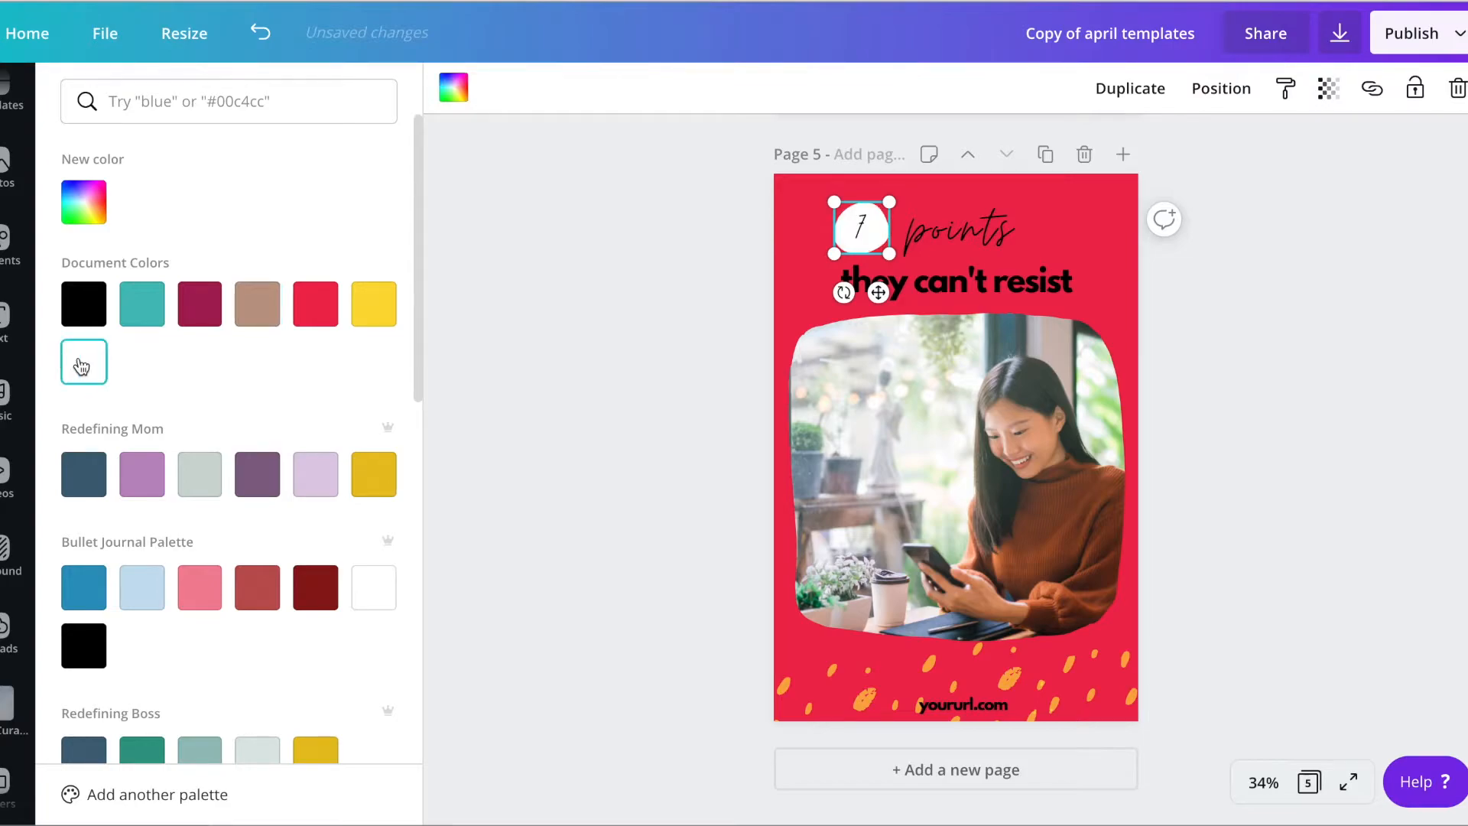
# Rewrite page 5's headline as "3 best ways to use Tailwind Tribes!", with the script words "best ways" in white
pyautogui.click(870, 241)
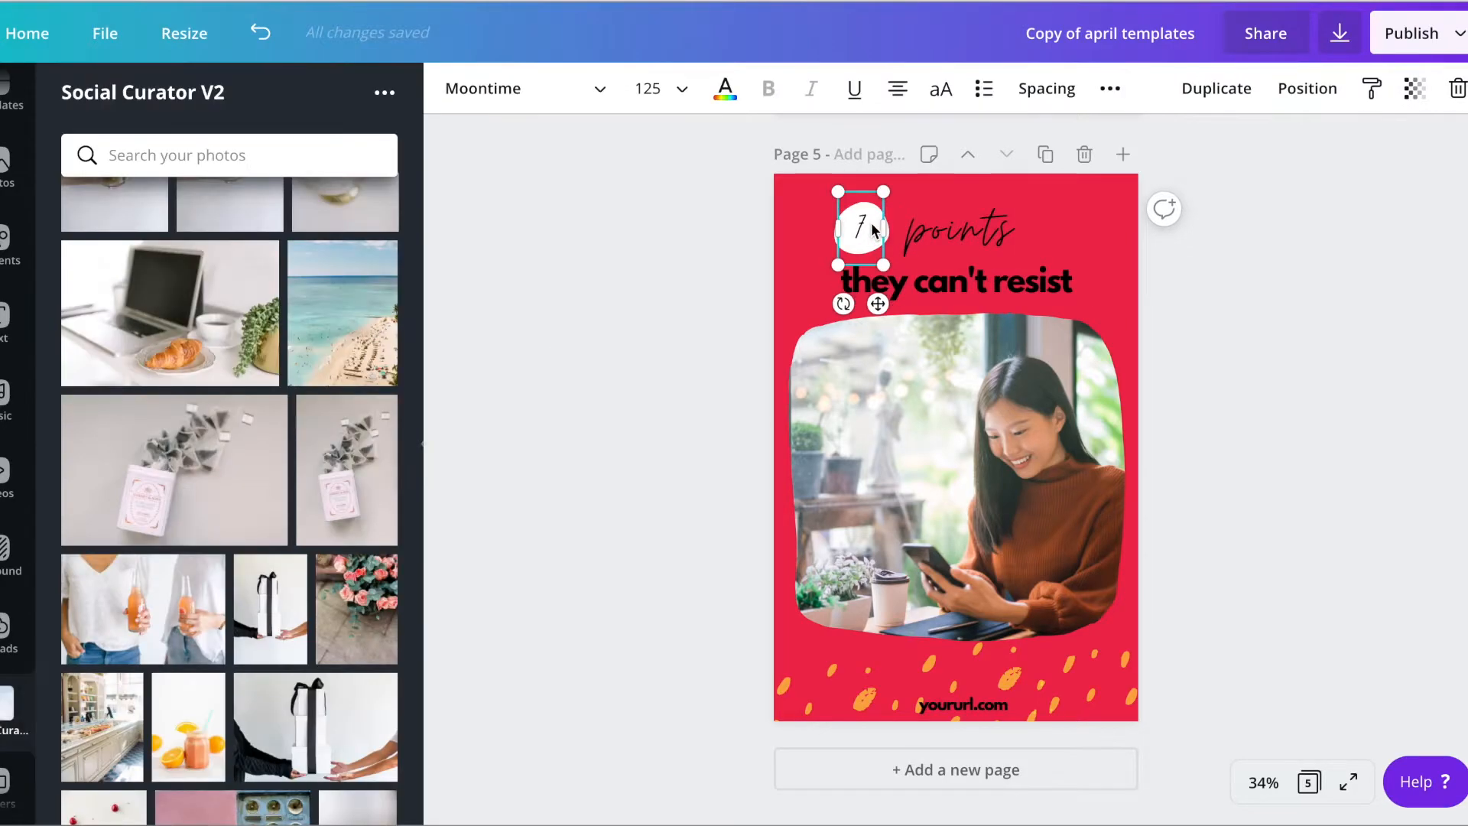
pyautogui.click(862, 226)
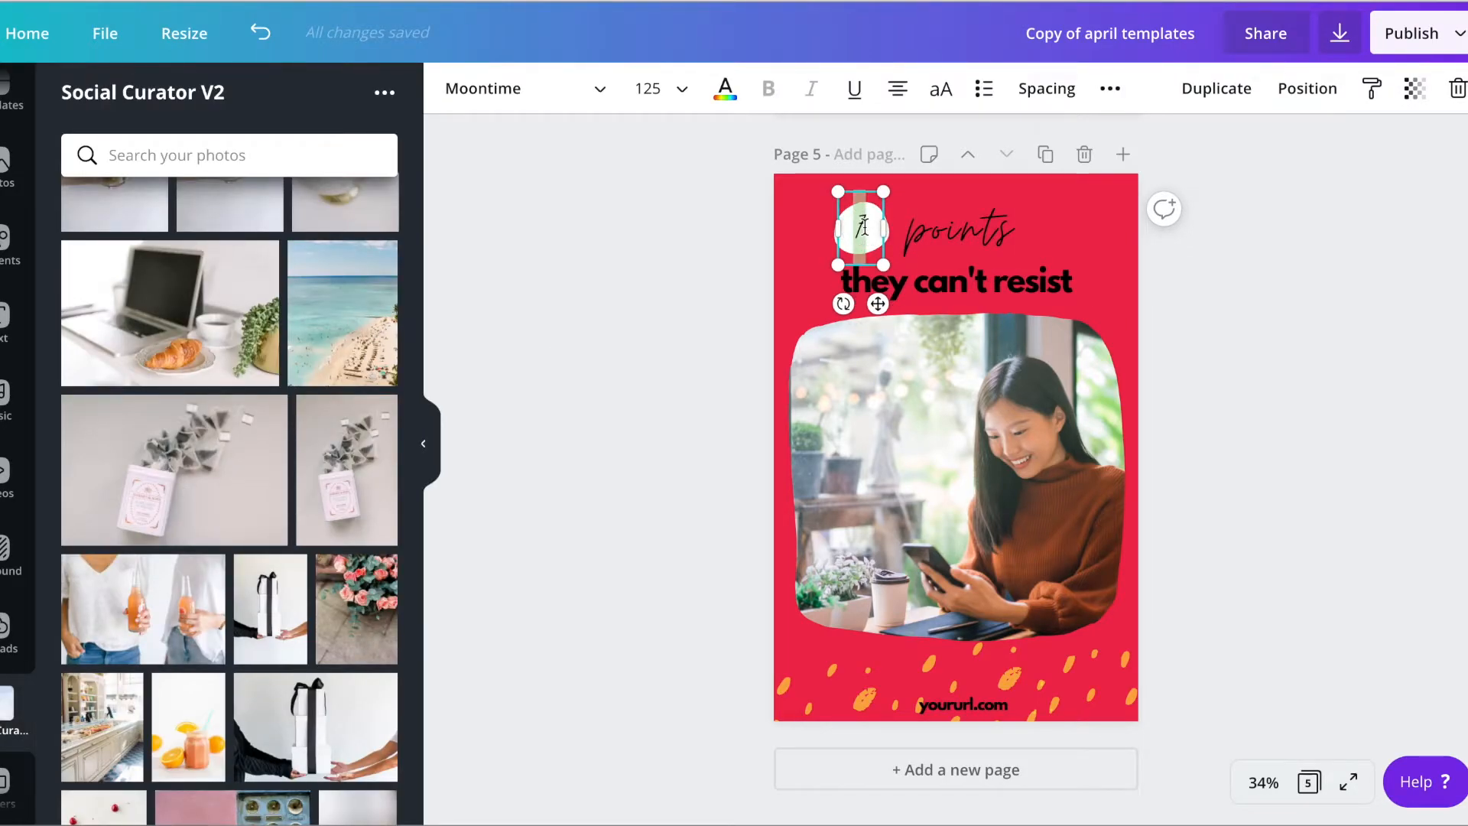
pyautogui.click(1260, 264)
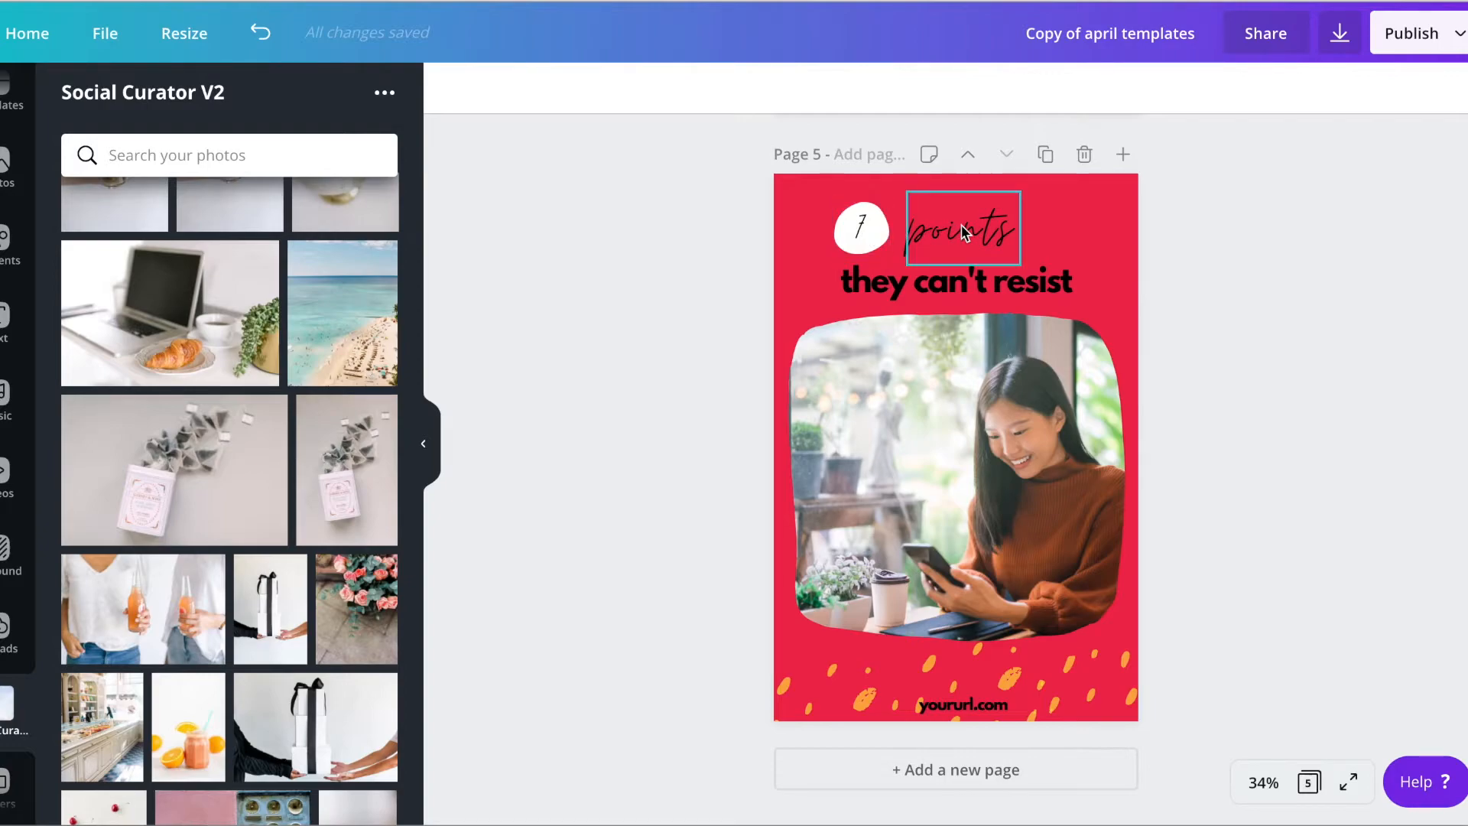
pyautogui.click(876, 227)
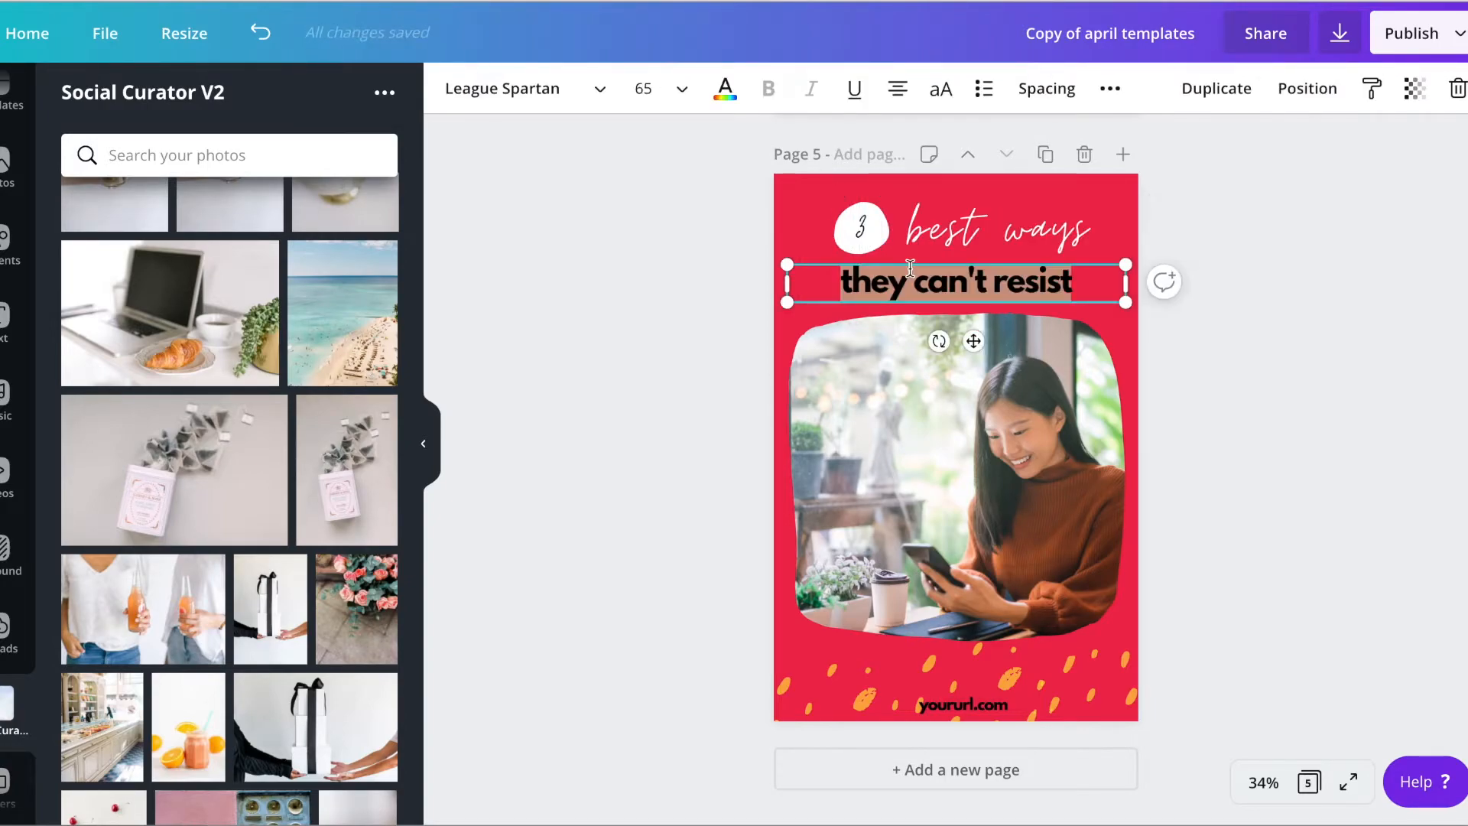
pyautogui.write('to use Tailwind Tribes')
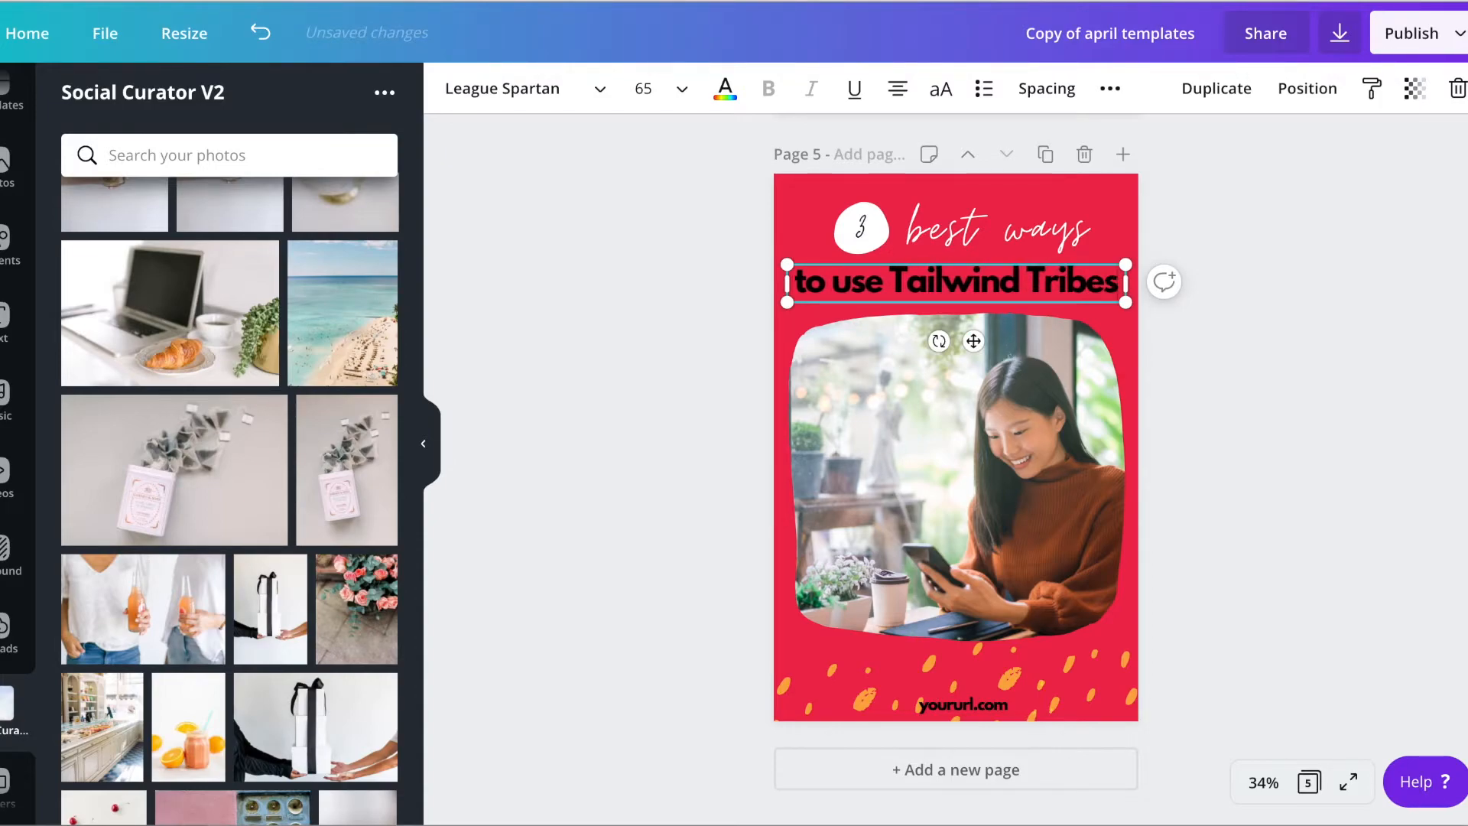
pyautogui.write('!')
# Set the bold line "to use Tailwind Tribes!" on page 5 to white
pyautogui.tripleClick(965, 275)
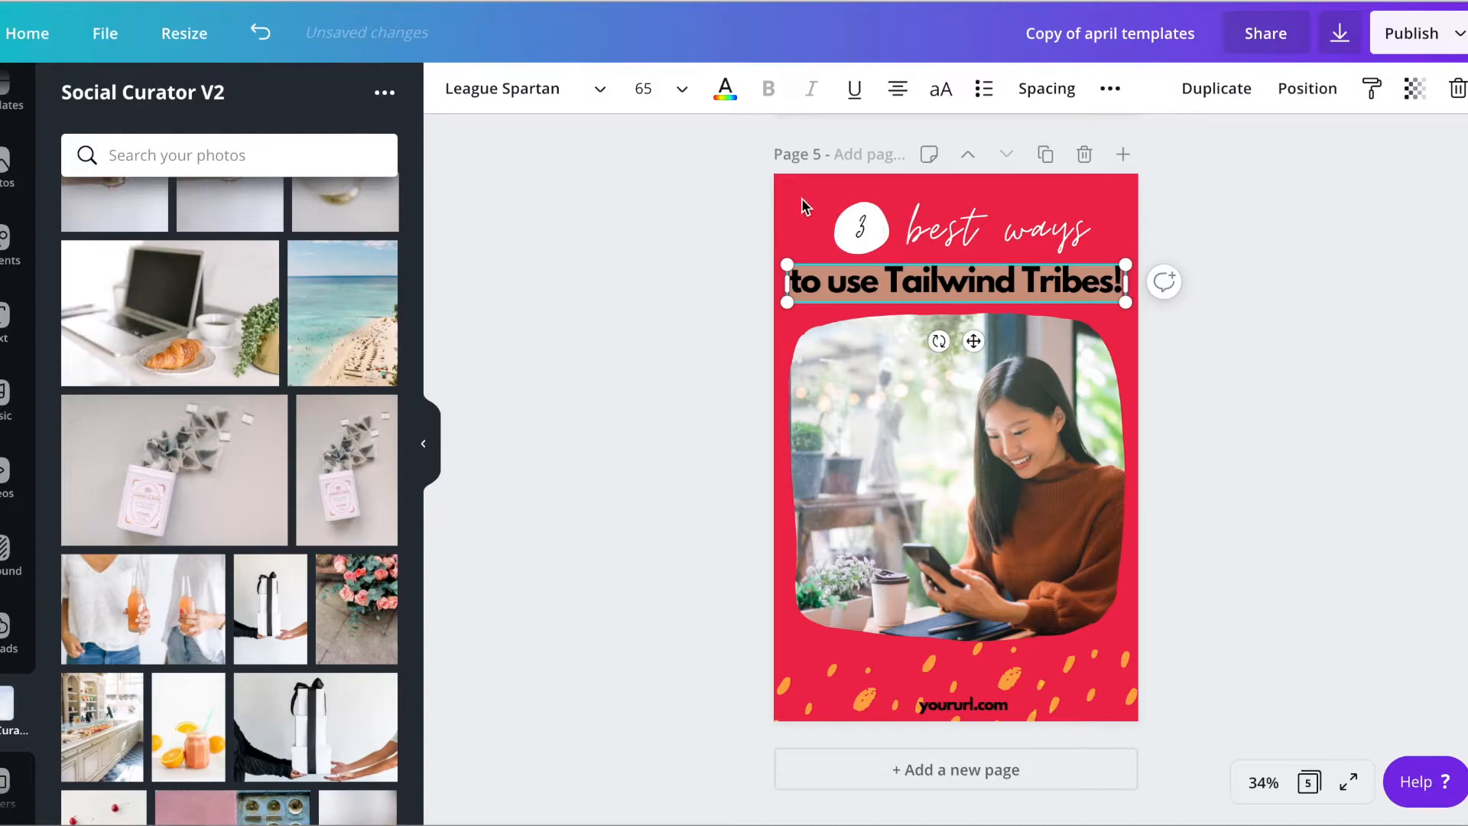
pyautogui.click(726, 90)
pyautogui.click(386, 523)
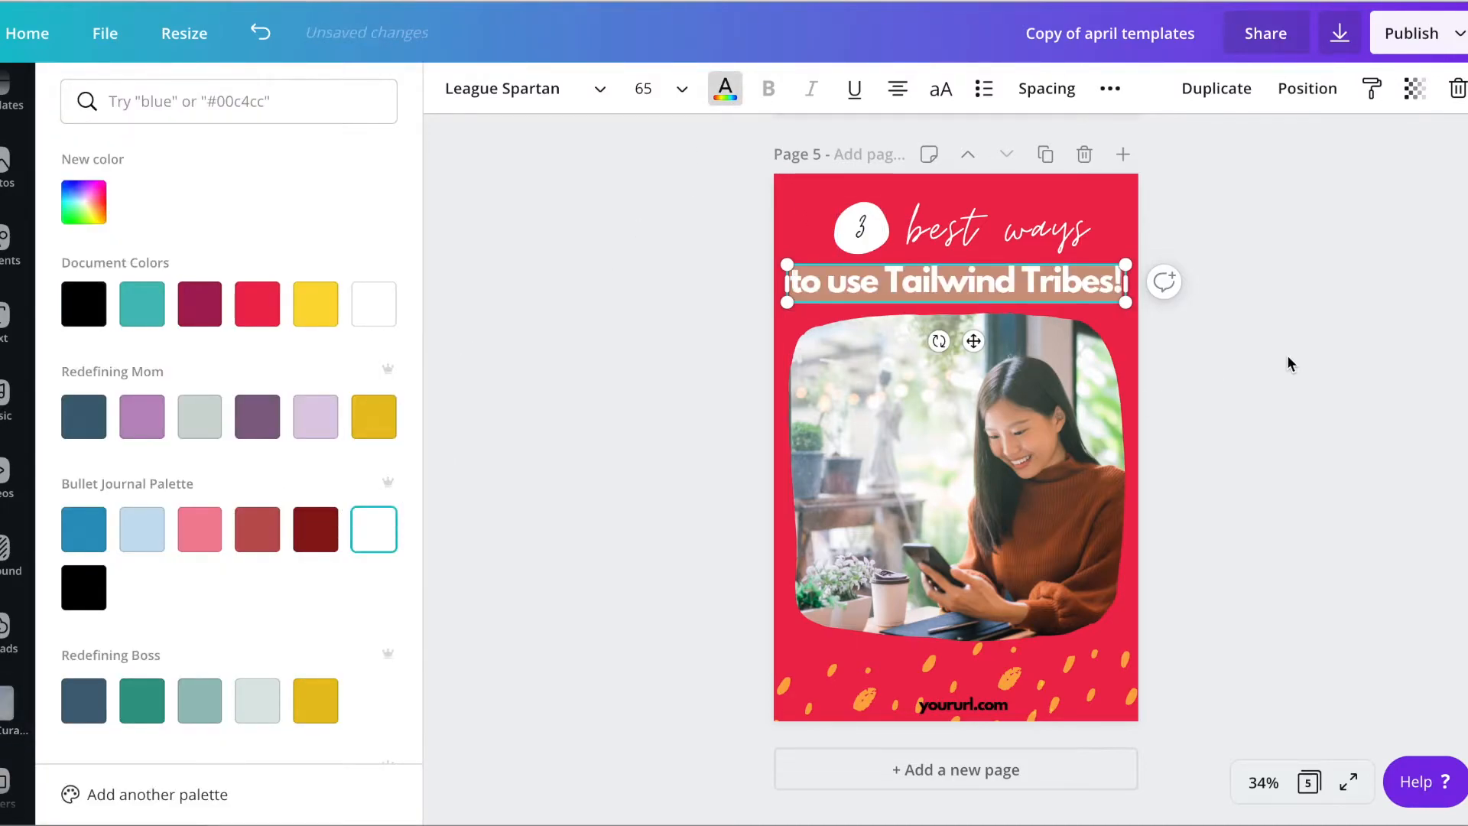
pyautogui.click(1294, 359)
# Replace the placeholder web address at the bottom of page 5 with the brand's website address
pyautogui.click(994, 719)
pyautogui.doubleClick(994, 705)
pyautogui.write('heatherfarris')
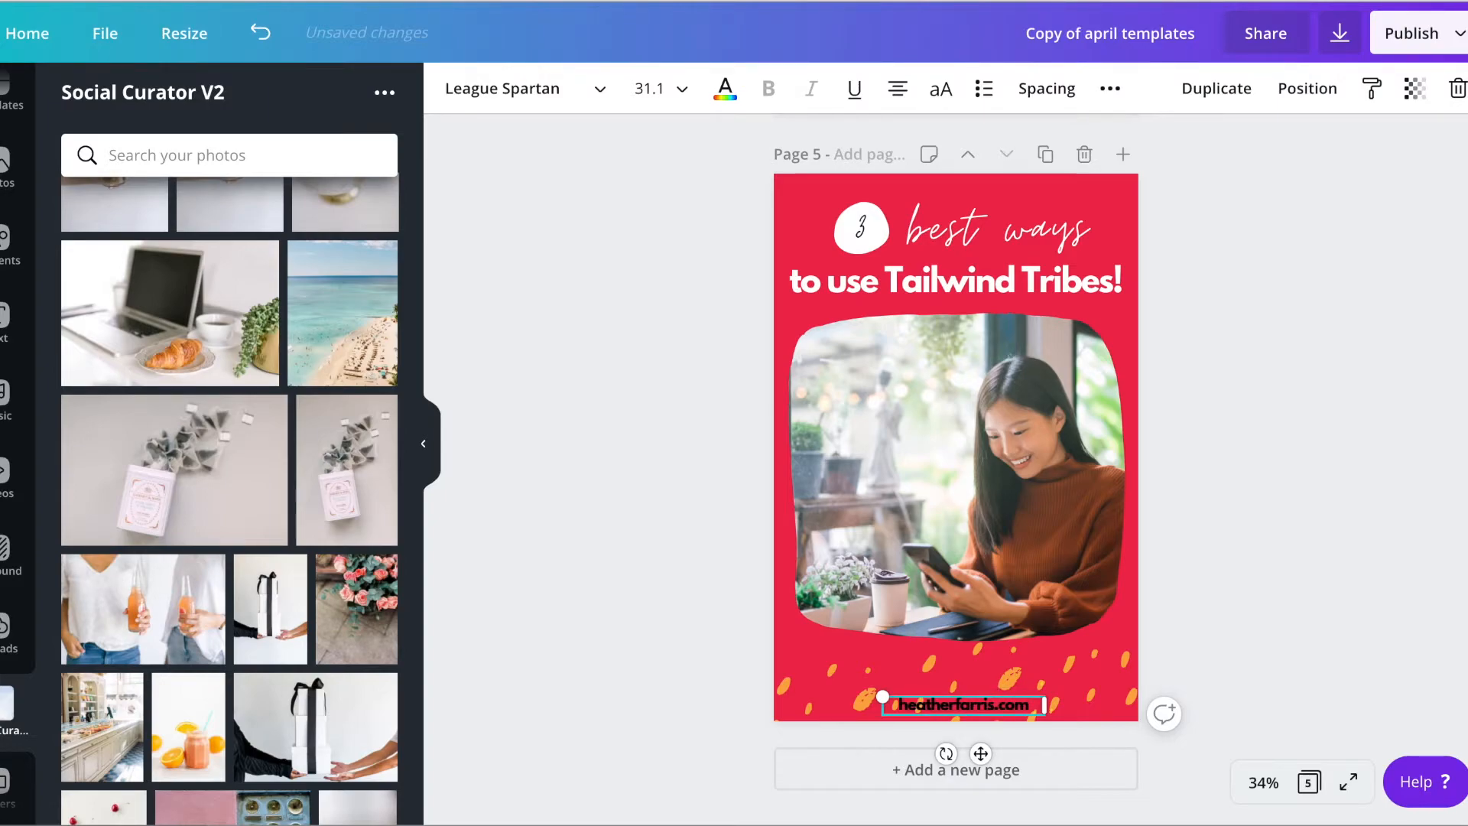
# Recolor the yellow specks along the bottom of page 5 in the light brand teal, changing all matching yellow elements
pyautogui.click(1000, 680)
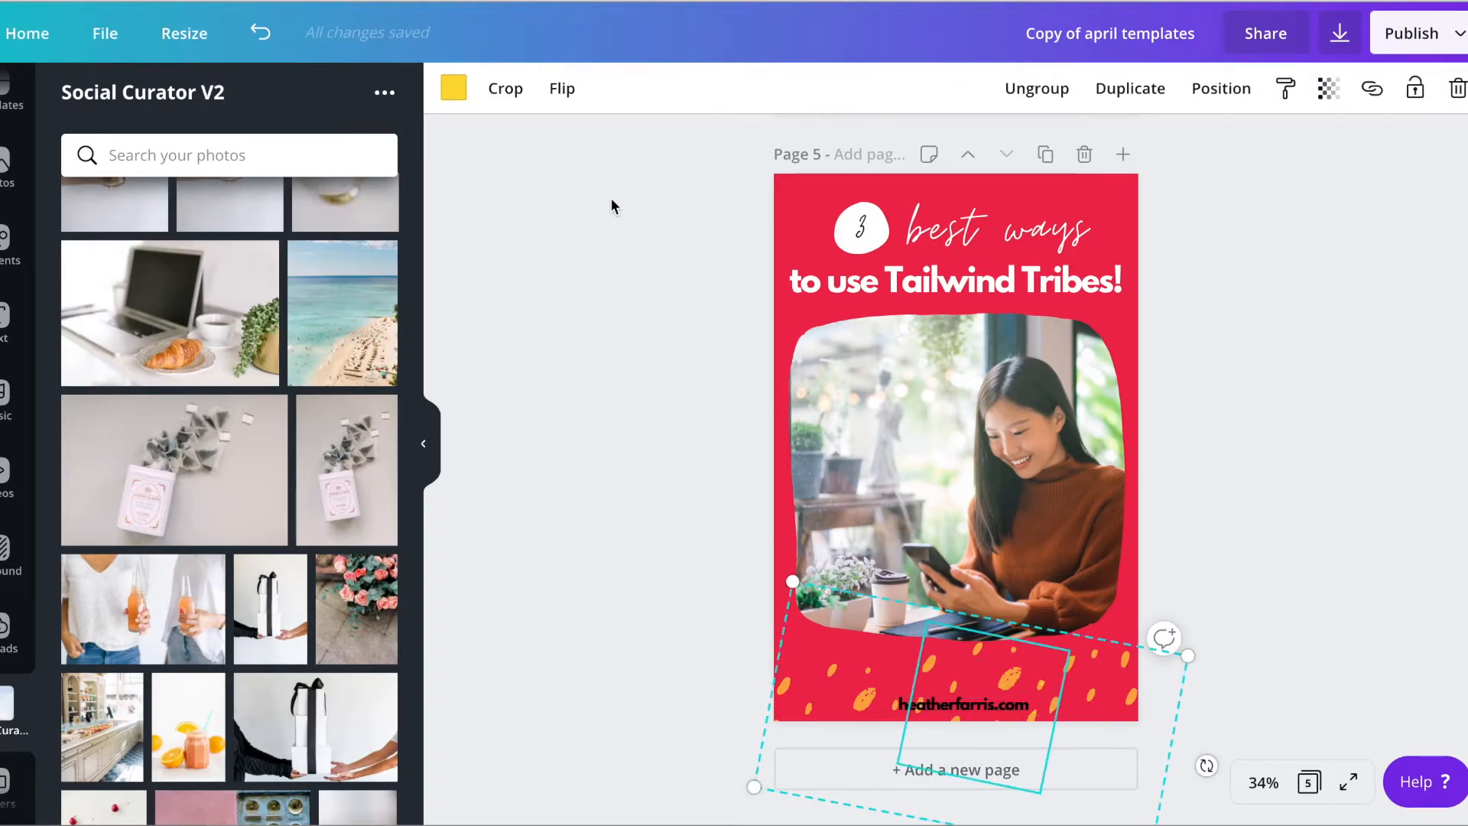
pyautogui.click(453, 90)
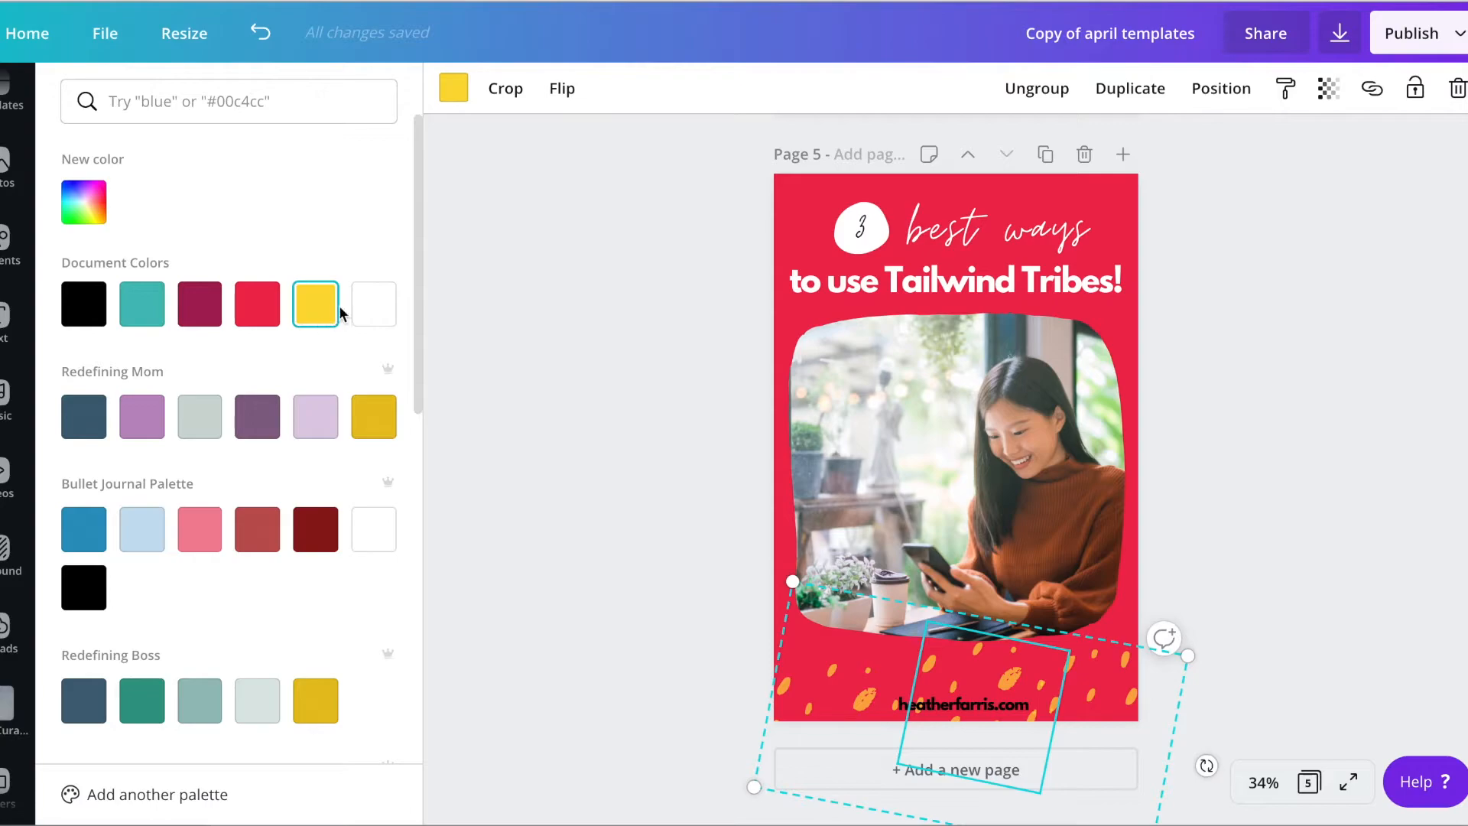
pyautogui.scroll(-5, 338, 305)
pyautogui.scroll(1, 338, 306)
pyautogui.scroll(-3, 338, 306)
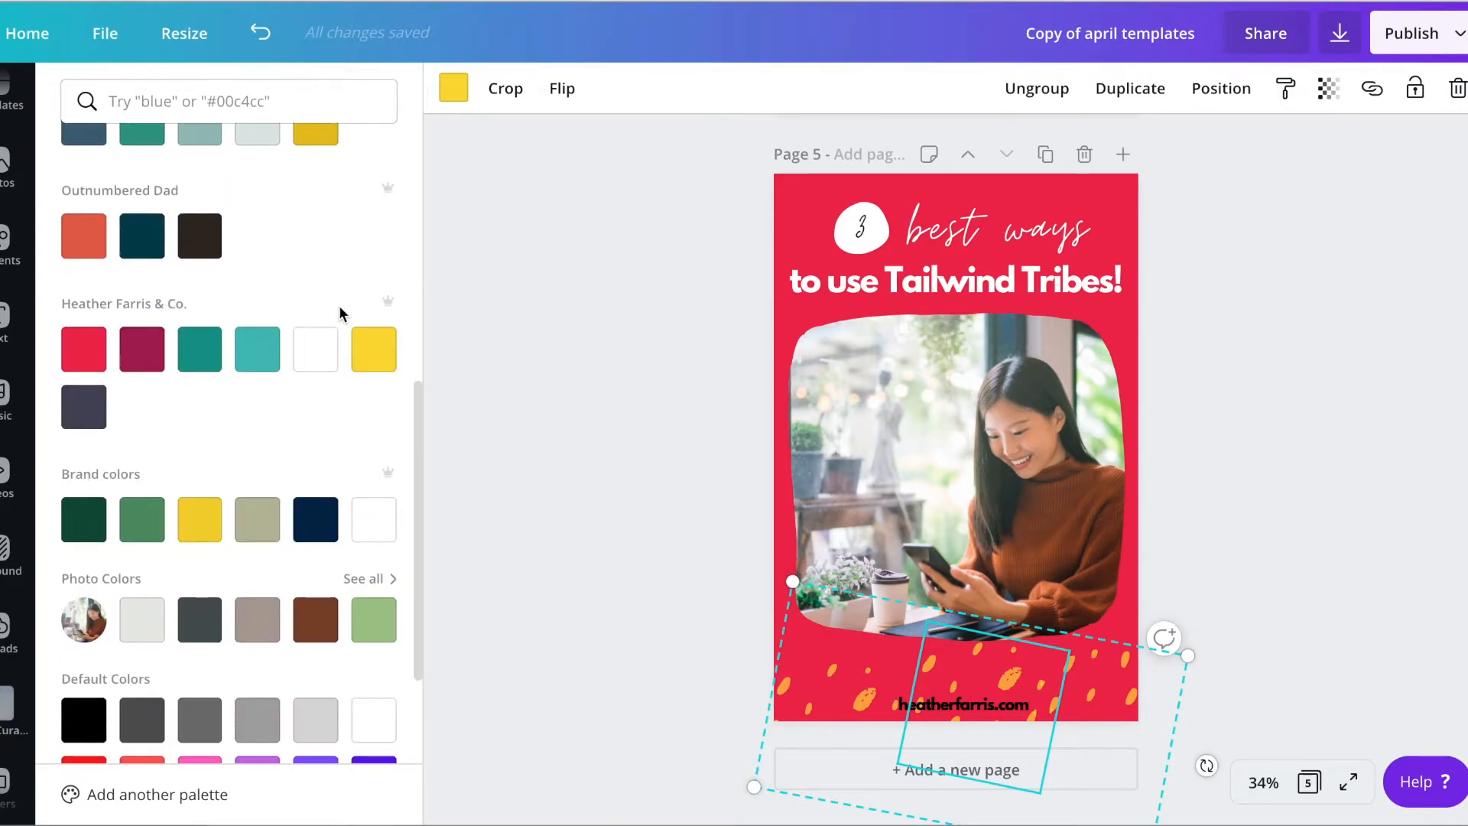
pyautogui.scroll(1, 628, 452)
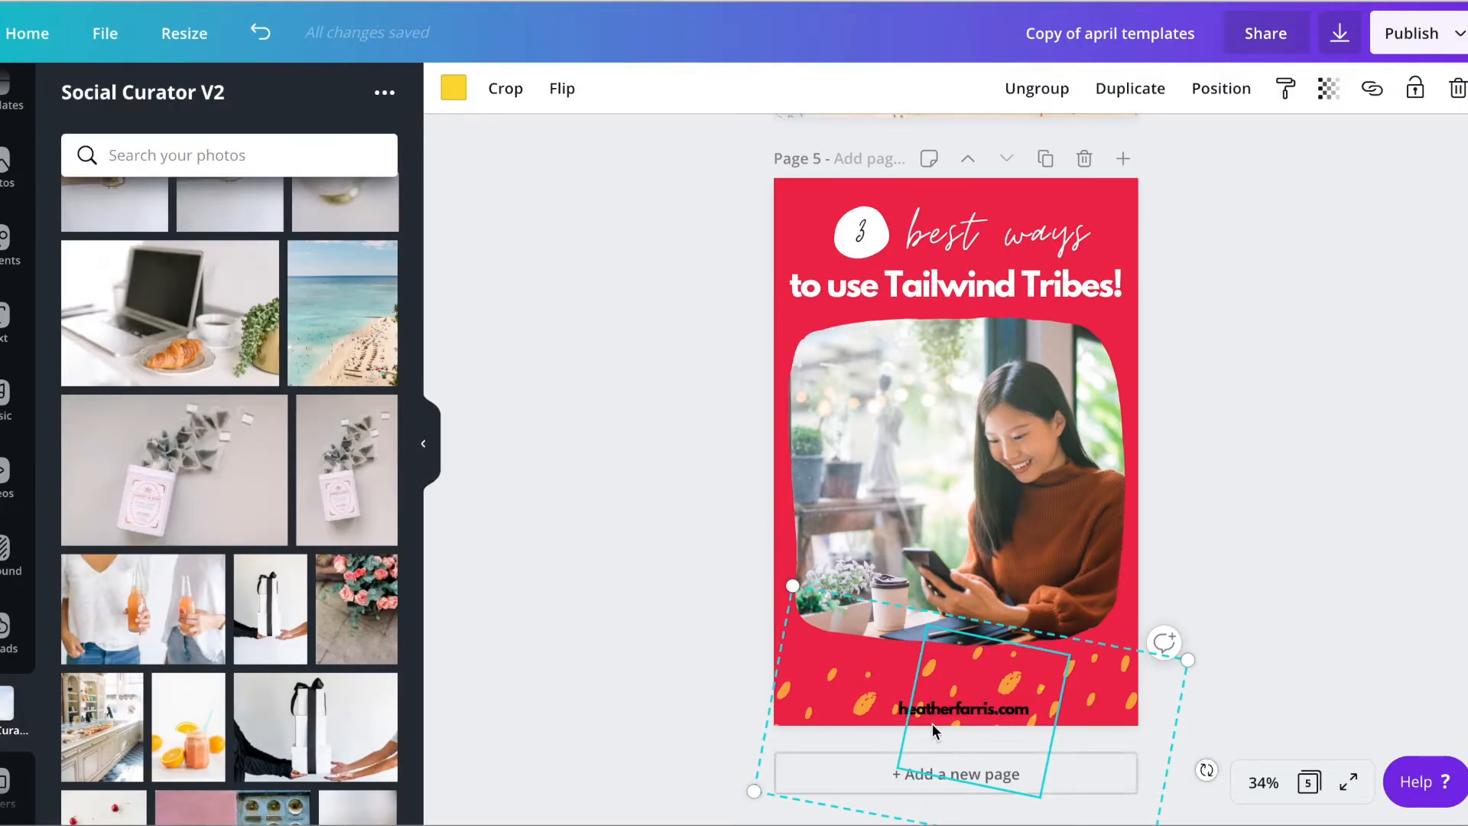
pyautogui.click(452, 89)
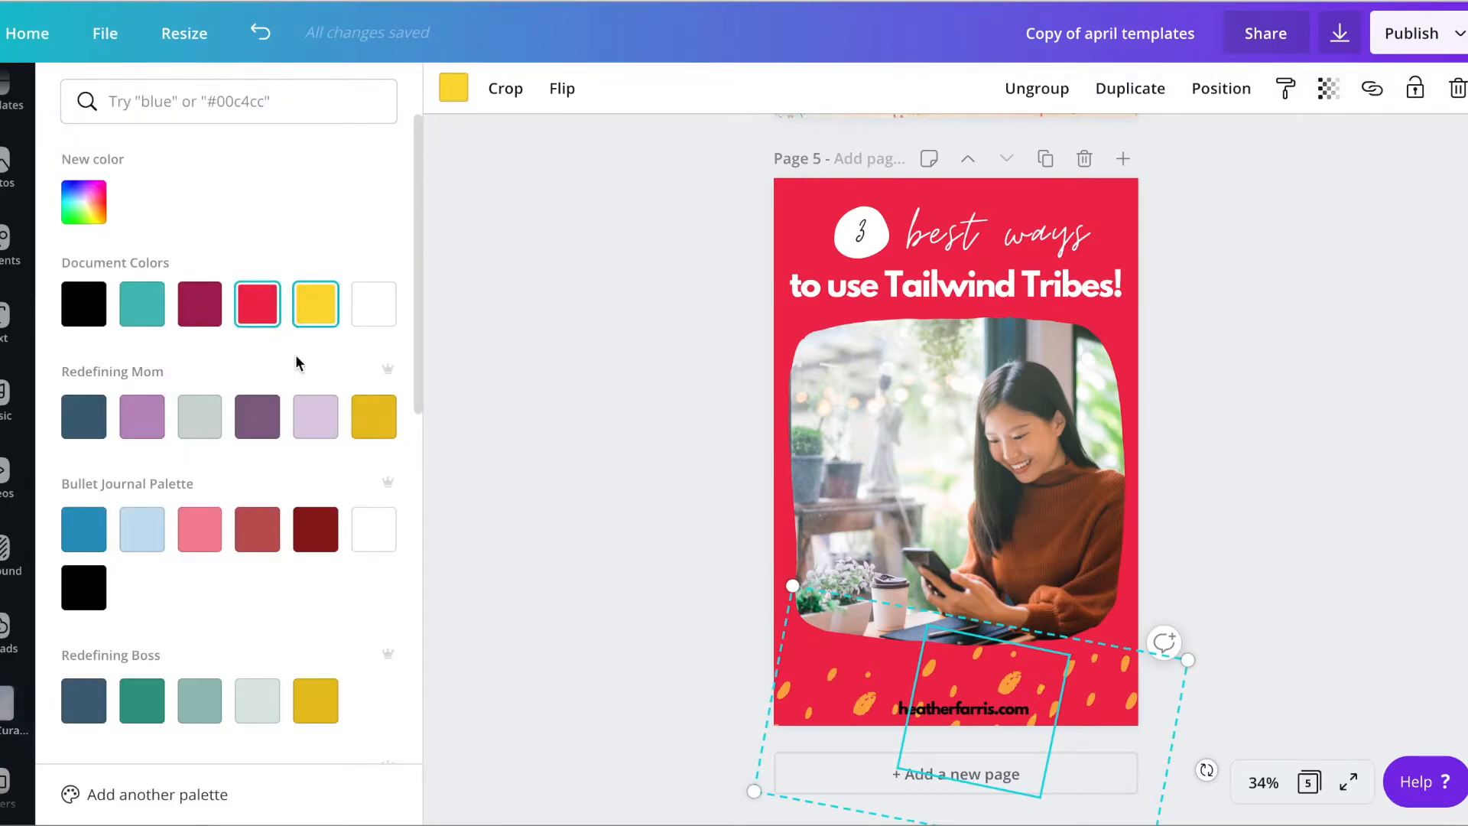
pyautogui.scroll(-3, 365, 446)
pyautogui.scroll(-4, 365, 447)
pyautogui.click(257, 443)
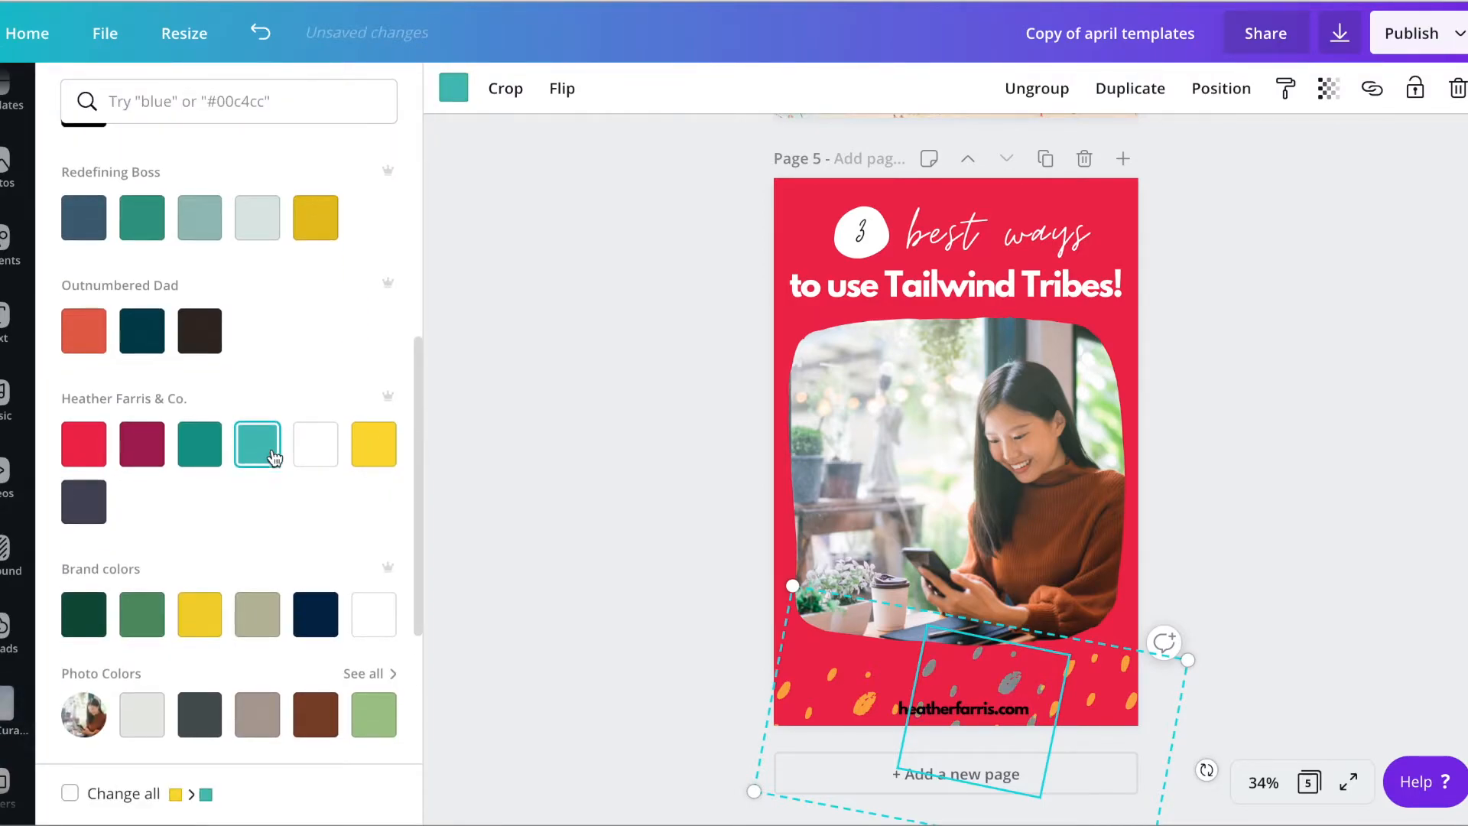
pyautogui.click(145, 793)
pyautogui.click(662, 669)
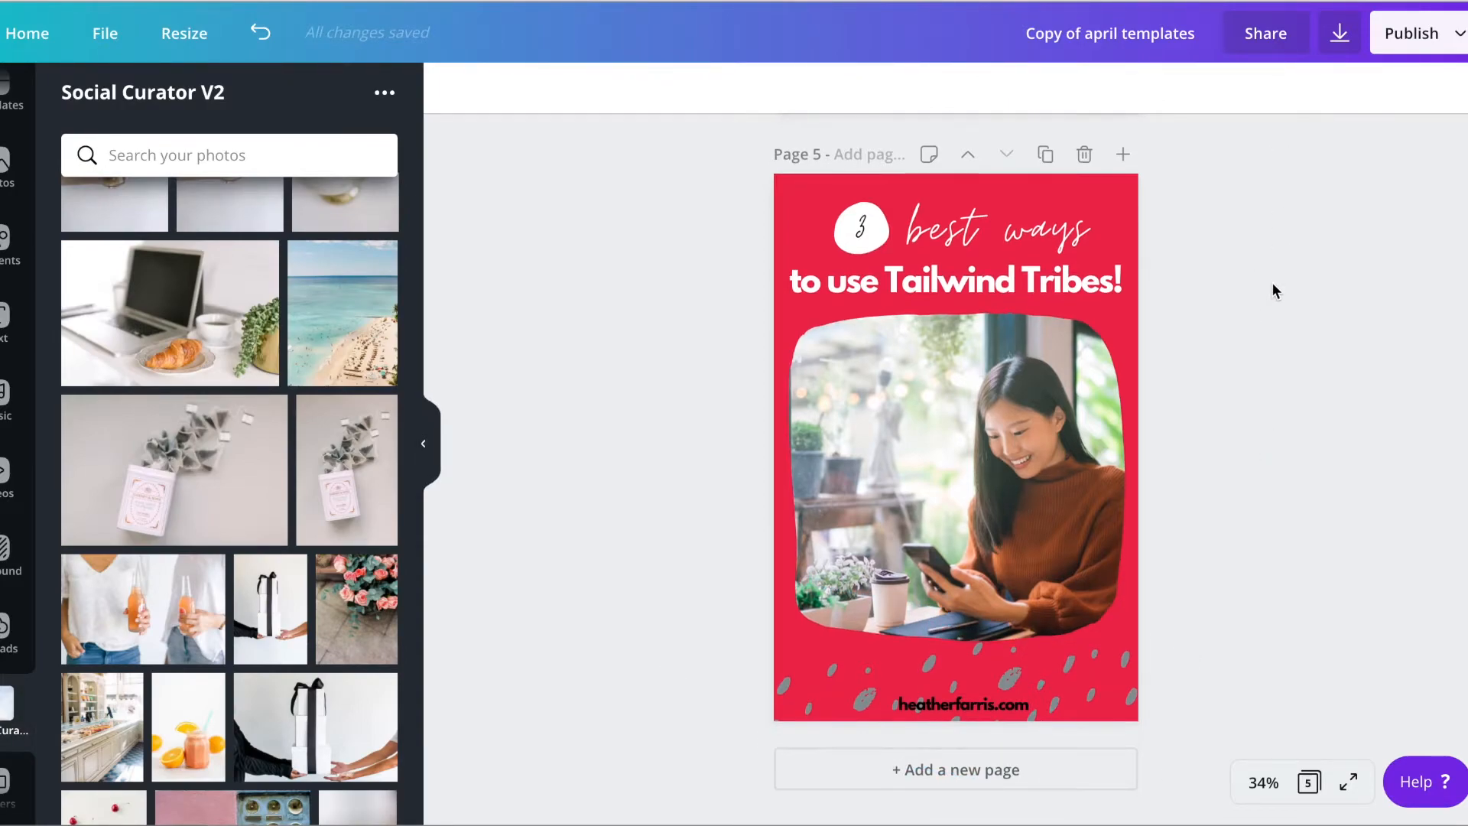
# Rename the design "tailwind templates" and download all five pages as PNG files
pyautogui.click(1117, 48)
pyautogui.write('tailwind templates')
pyautogui.press('Return')
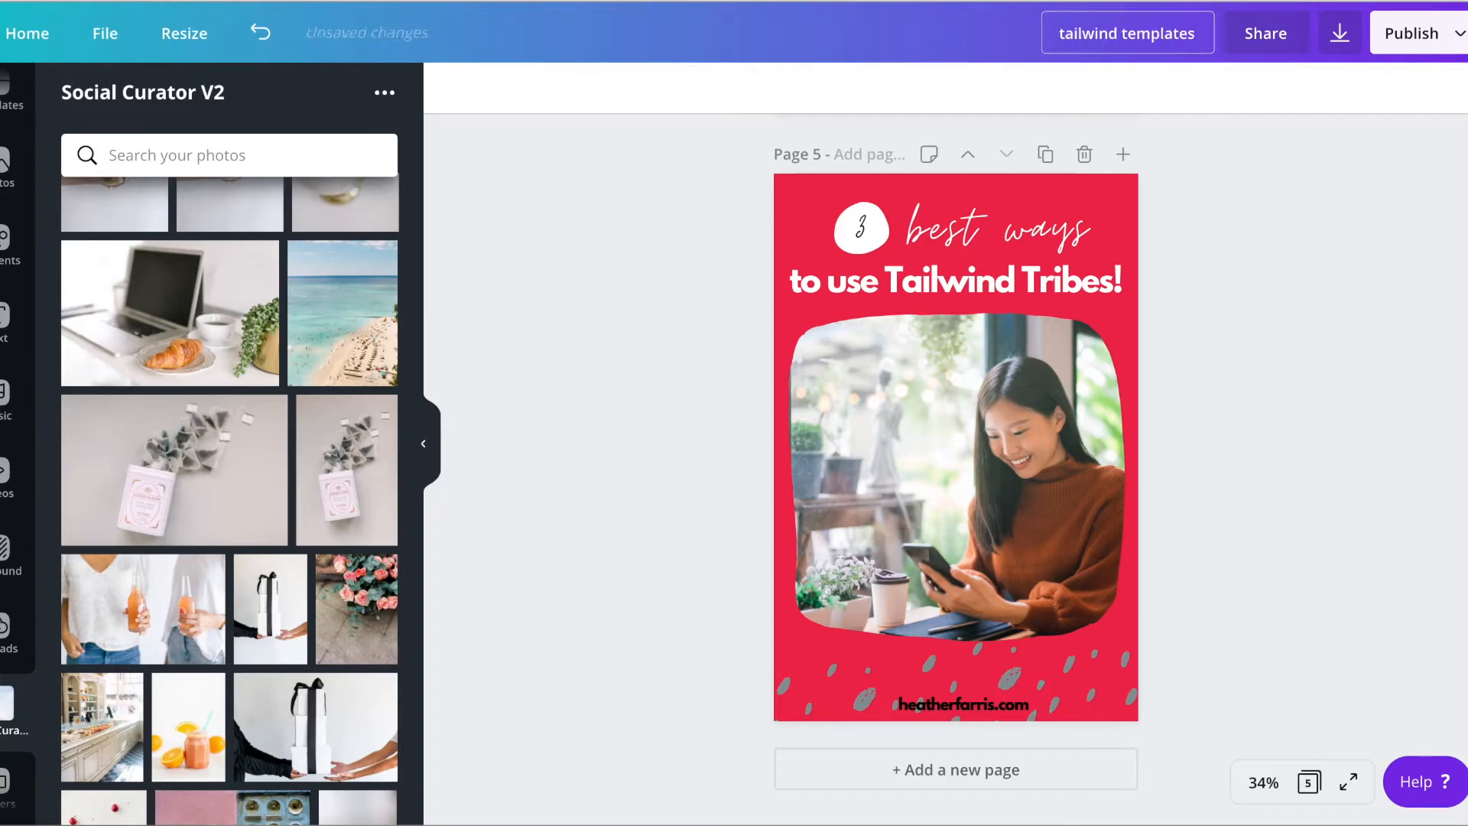
pyautogui.click(1340, 33)
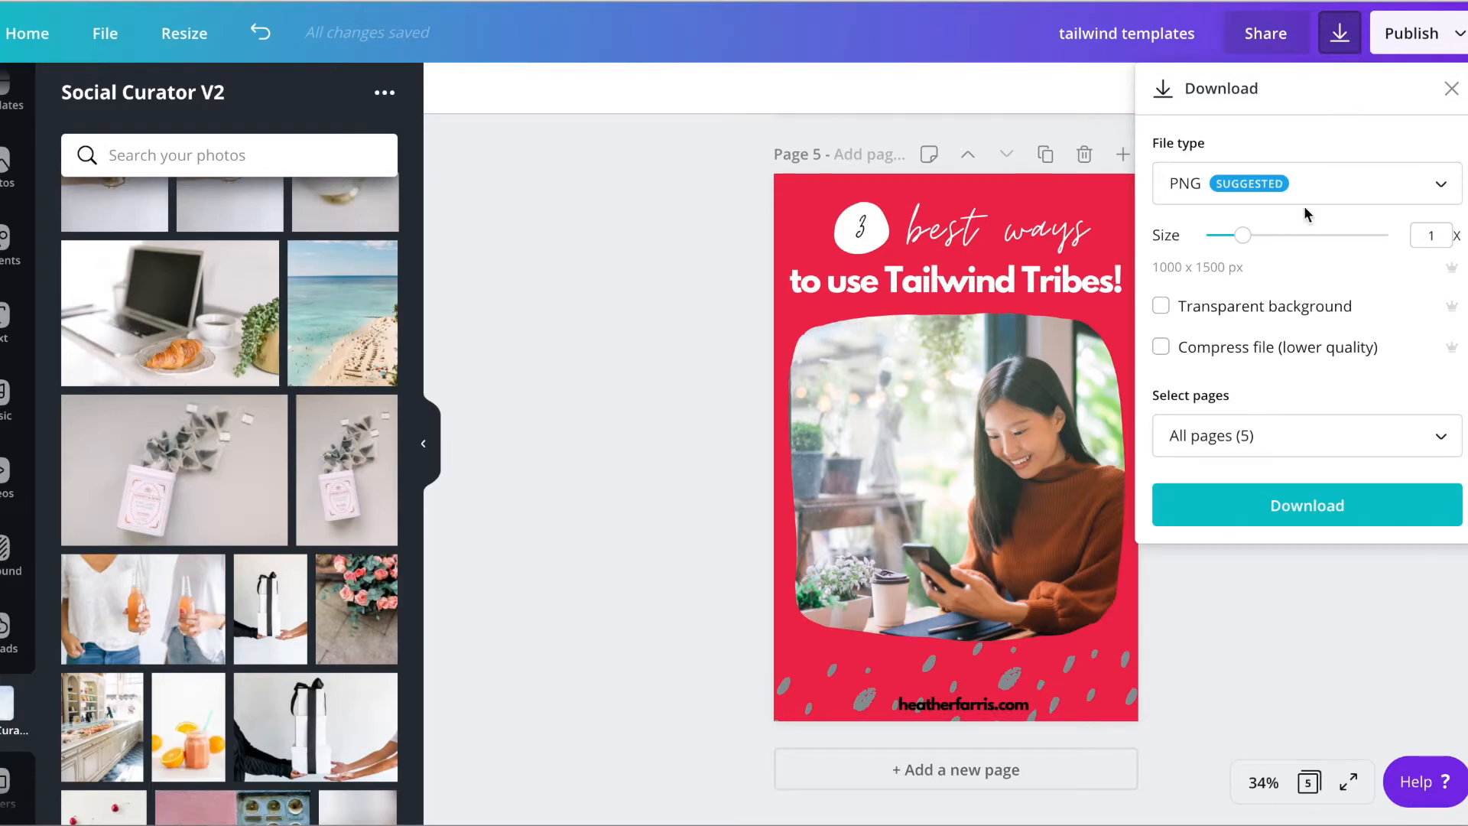
pyautogui.click(1323, 511)
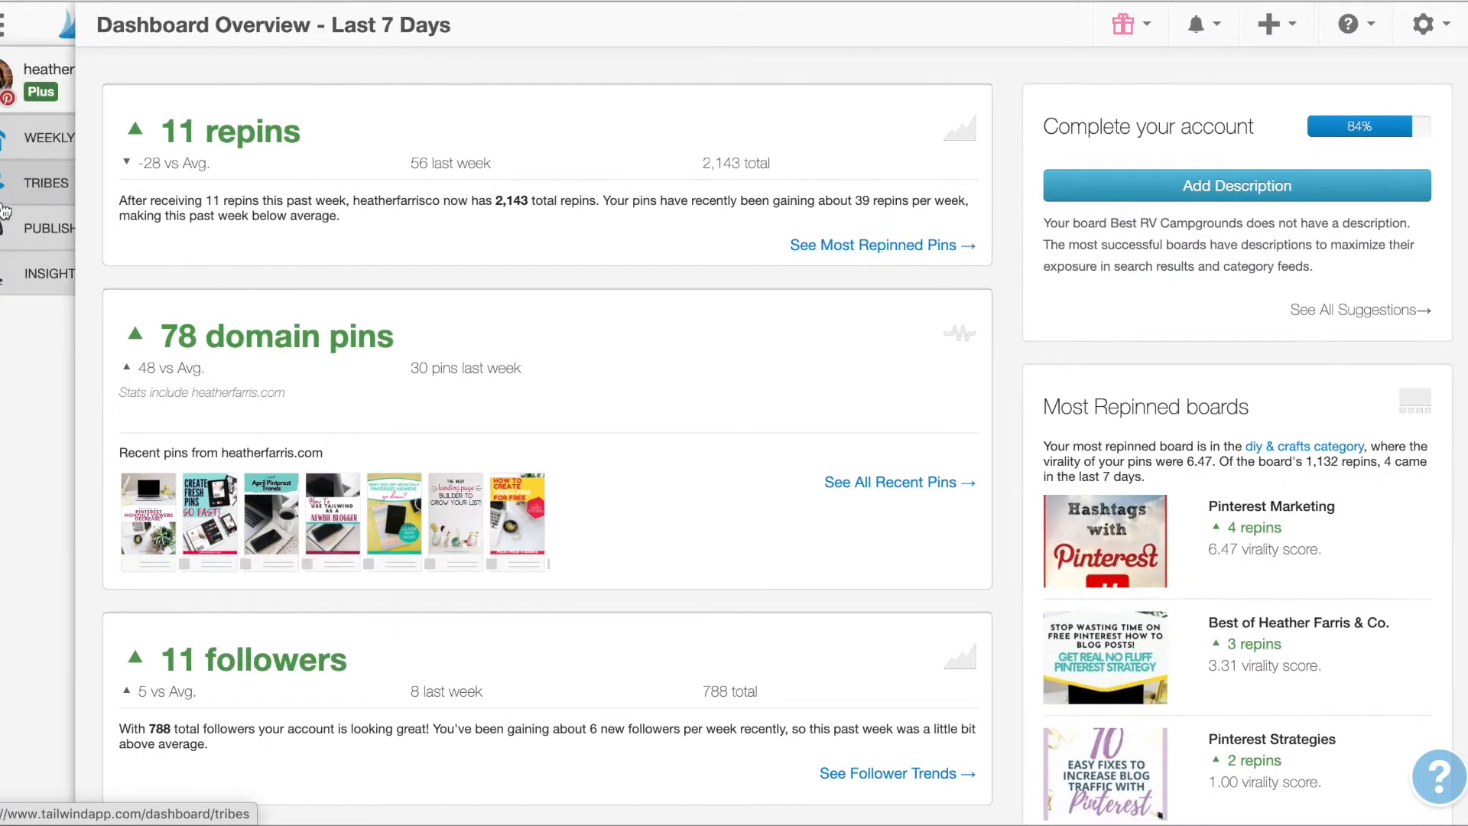
# Switch to Tailwind's Publisher and upload all five PNGs from the extracted "tailwind templates" folder as new pin drafts
pyautogui.click(66, 245)
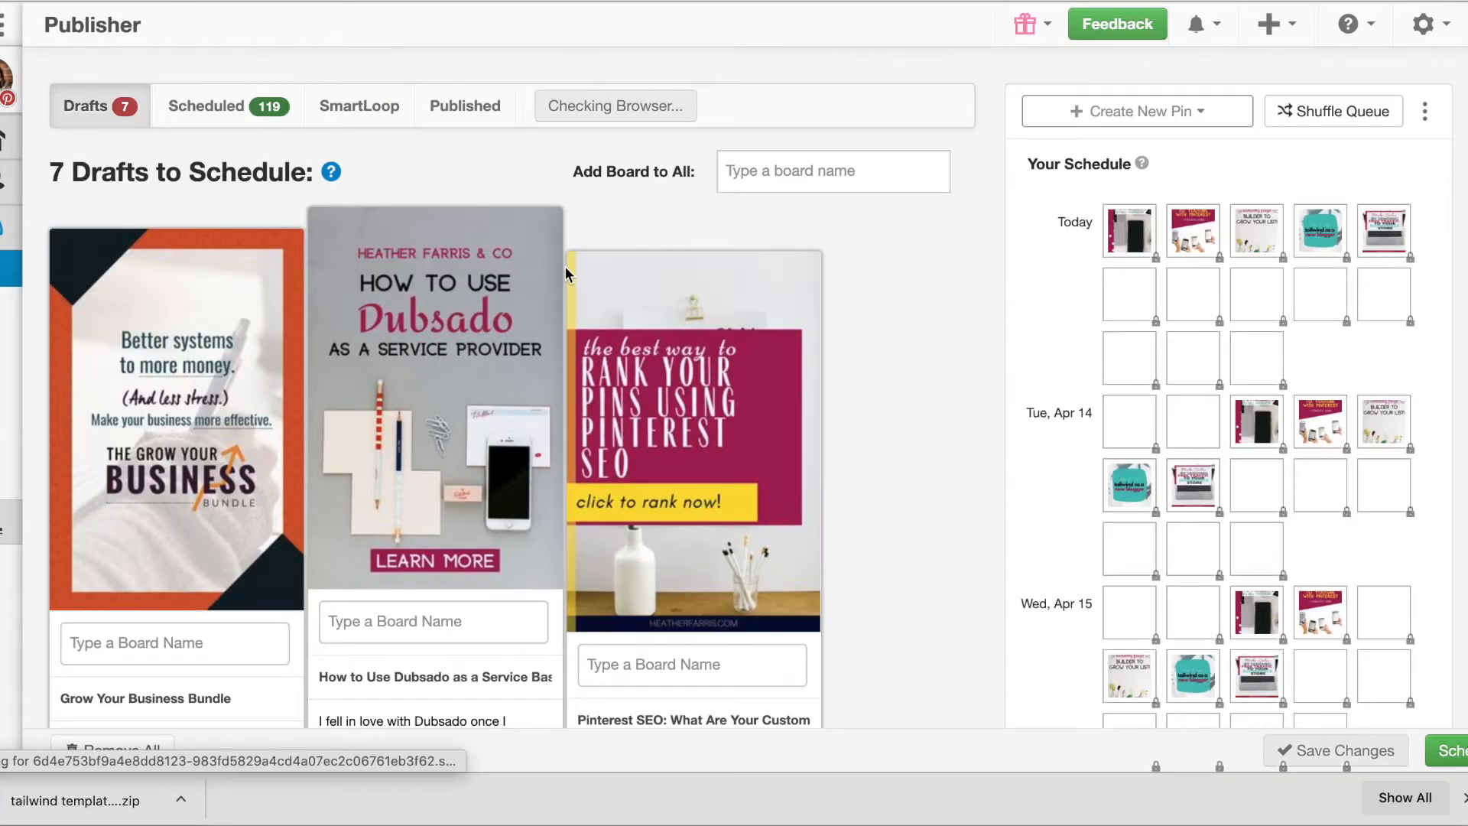
pyautogui.click(102, 799)
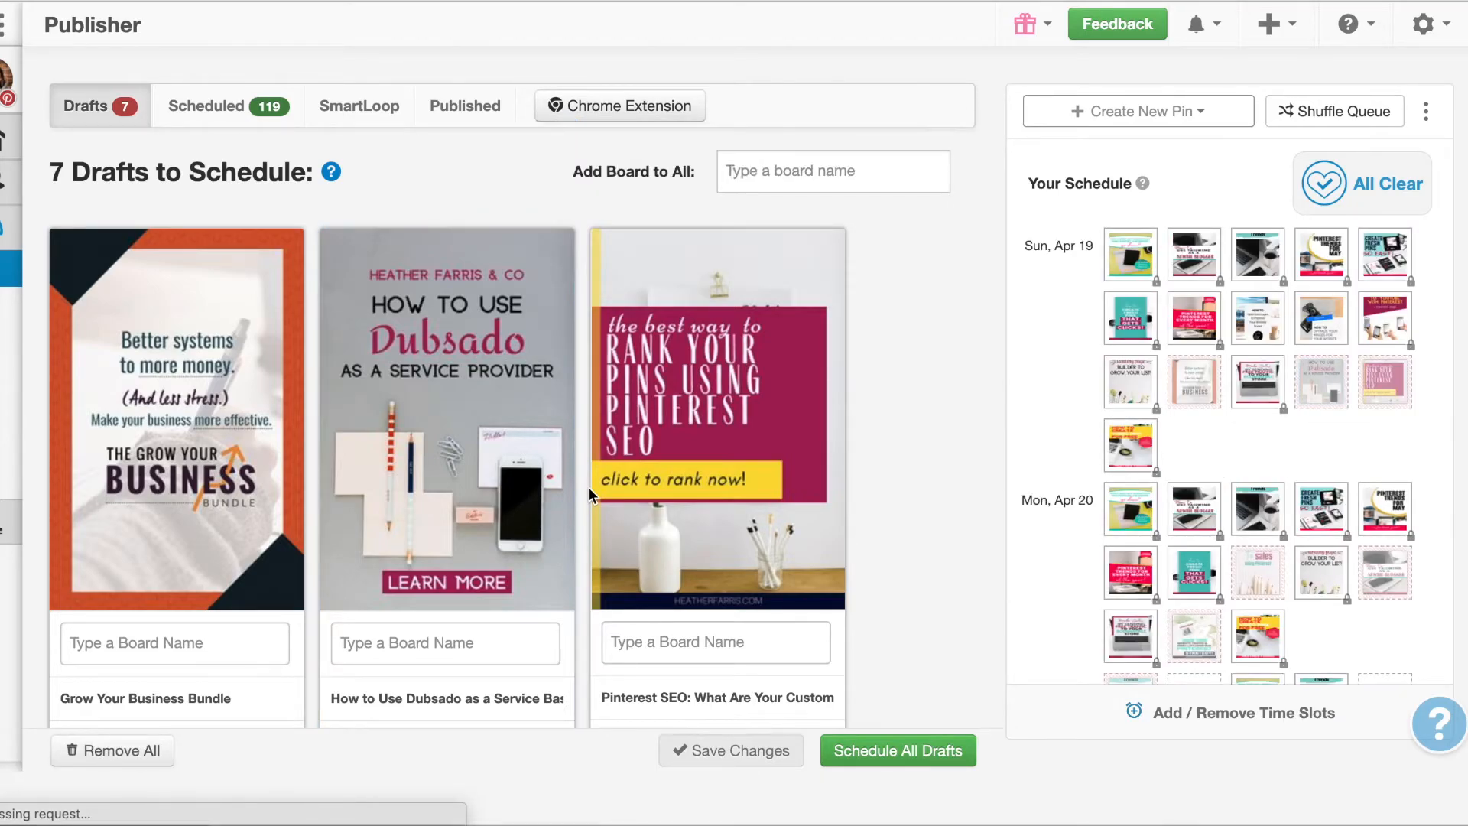
pyautogui.doubleClick(932, 175)
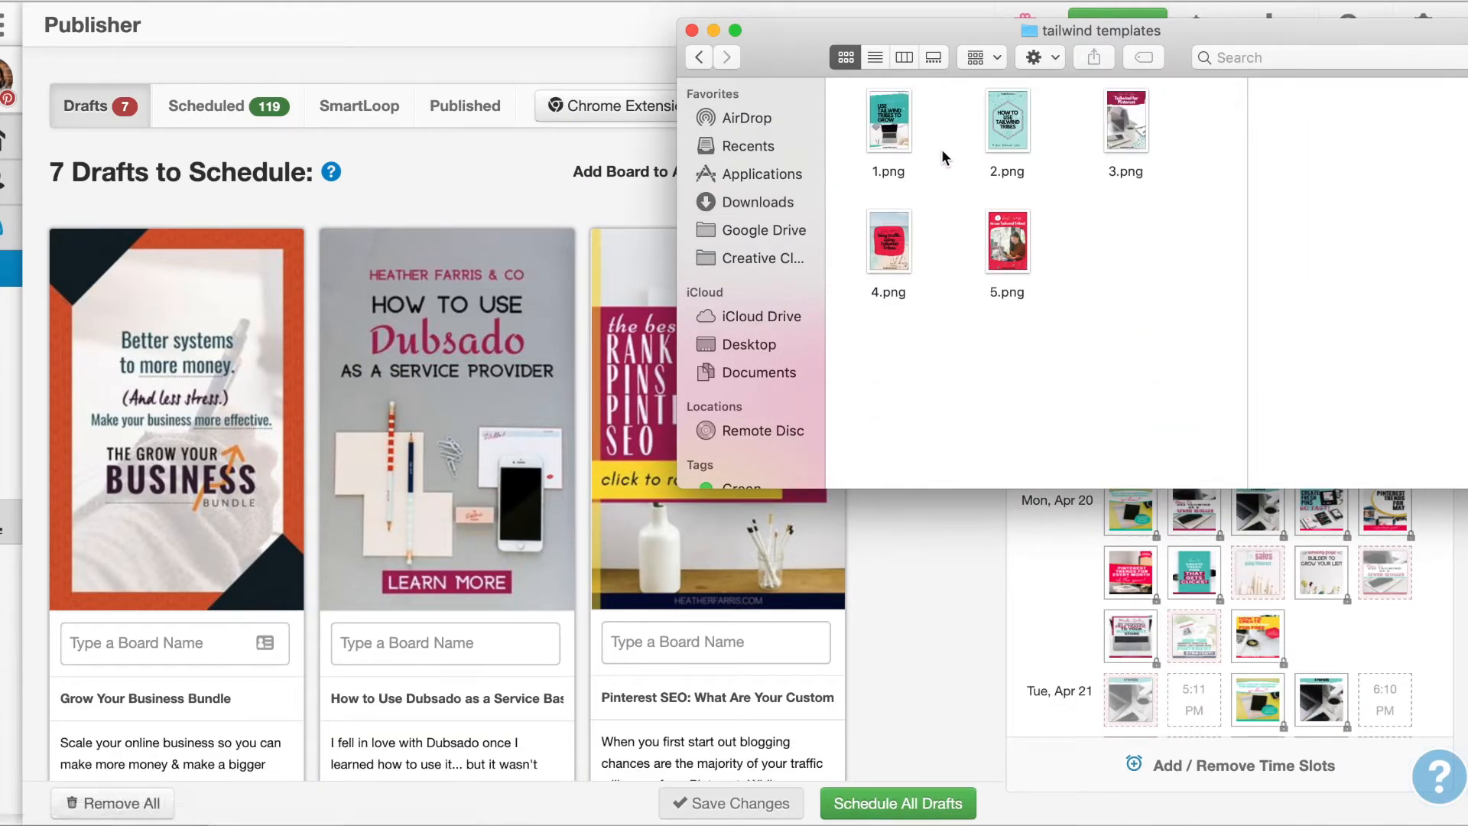
pyautogui.press('super+a')
pyautogui.moveTo(1007, 240); pyautogui.dragTo(738, 306)
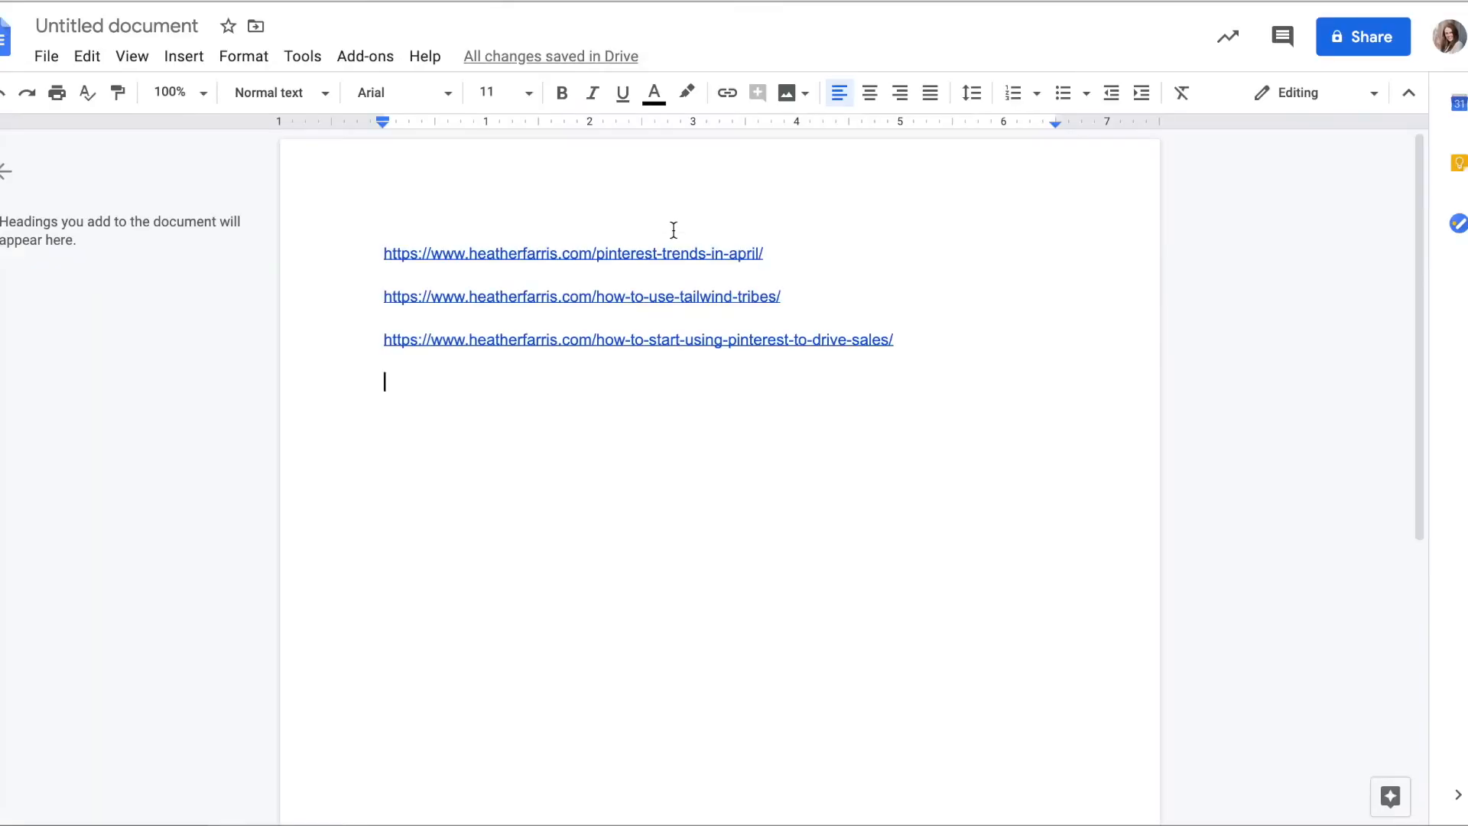
# Copy the how-to-use-tailwind-tribes link from Google Docs and set it as the source URL of the beach, tutorial-video and "Tribes to Grow" drafts in Tailwind
pyautogui.tripleClick(693, 300)
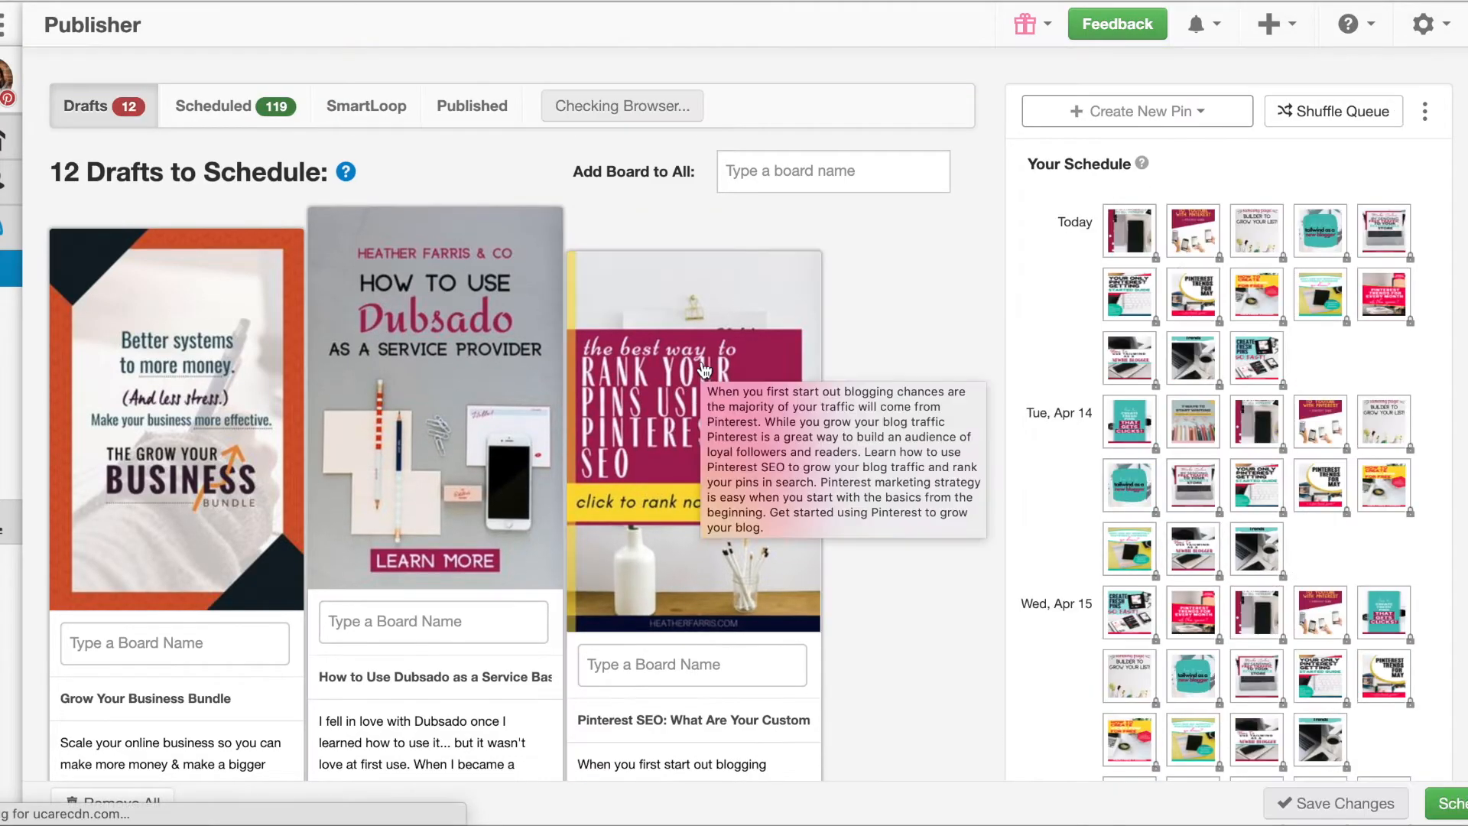
pyautogui.scroll(-10, 906, 359)
pyautogui.scroll(-15, 907, 358)
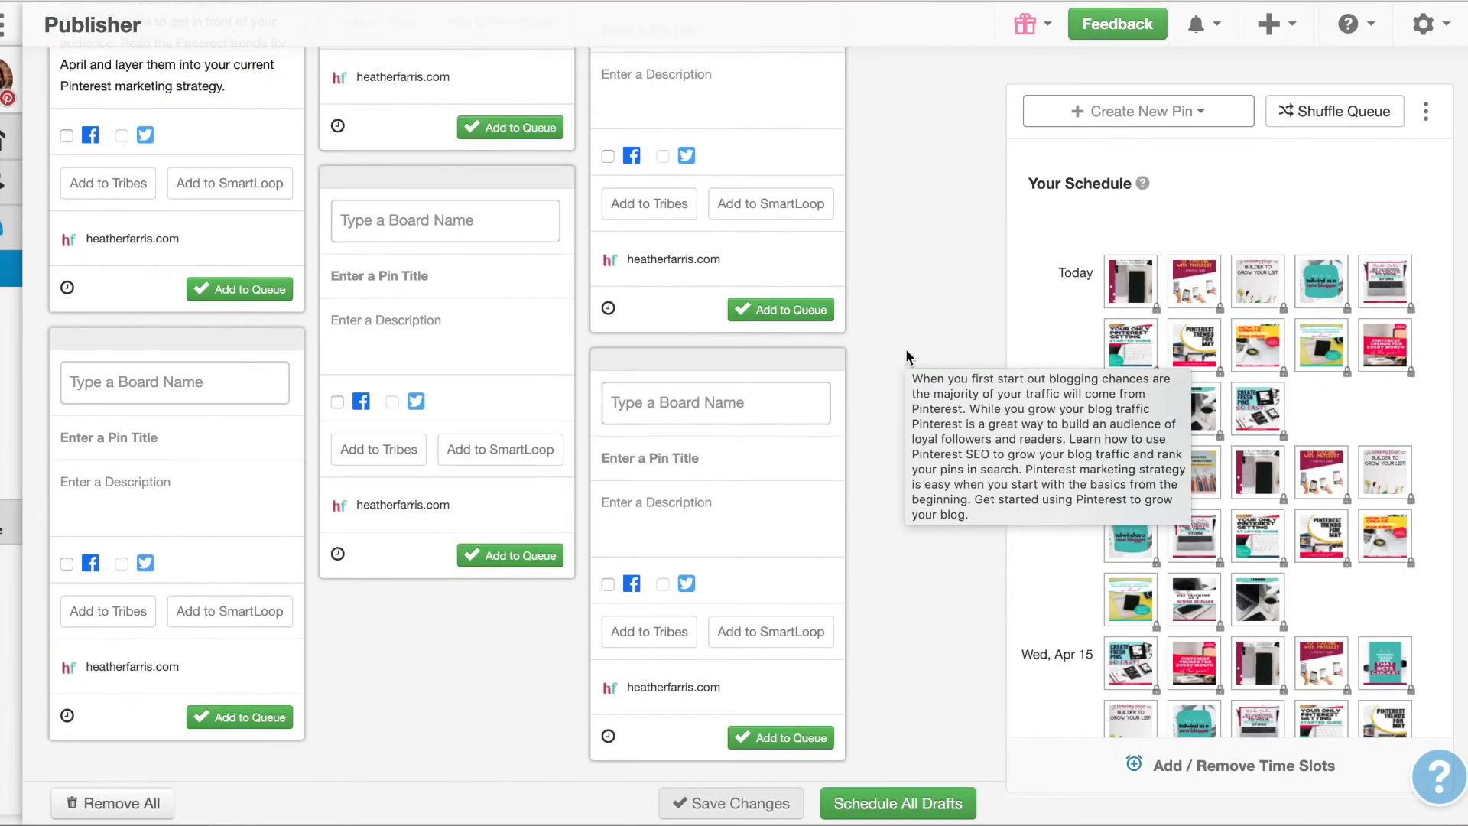
pyautogui.scroll(-4, 908, 358)
pyautogui.scroll(-8, 905, 356)
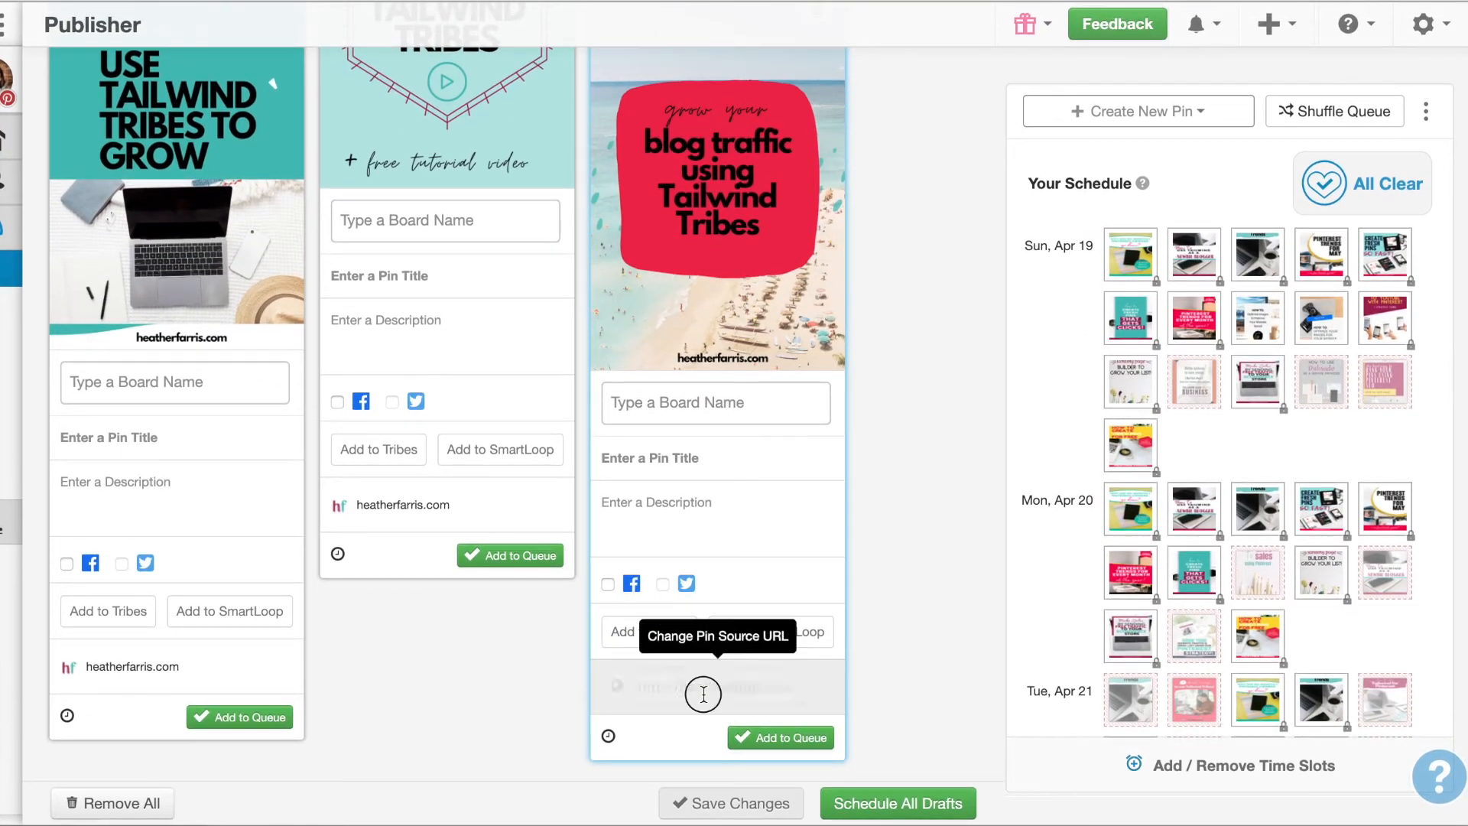
pyautogui.click(695, 686)
pyautogui.click(411, 502)
pyautogui.press('super+v')
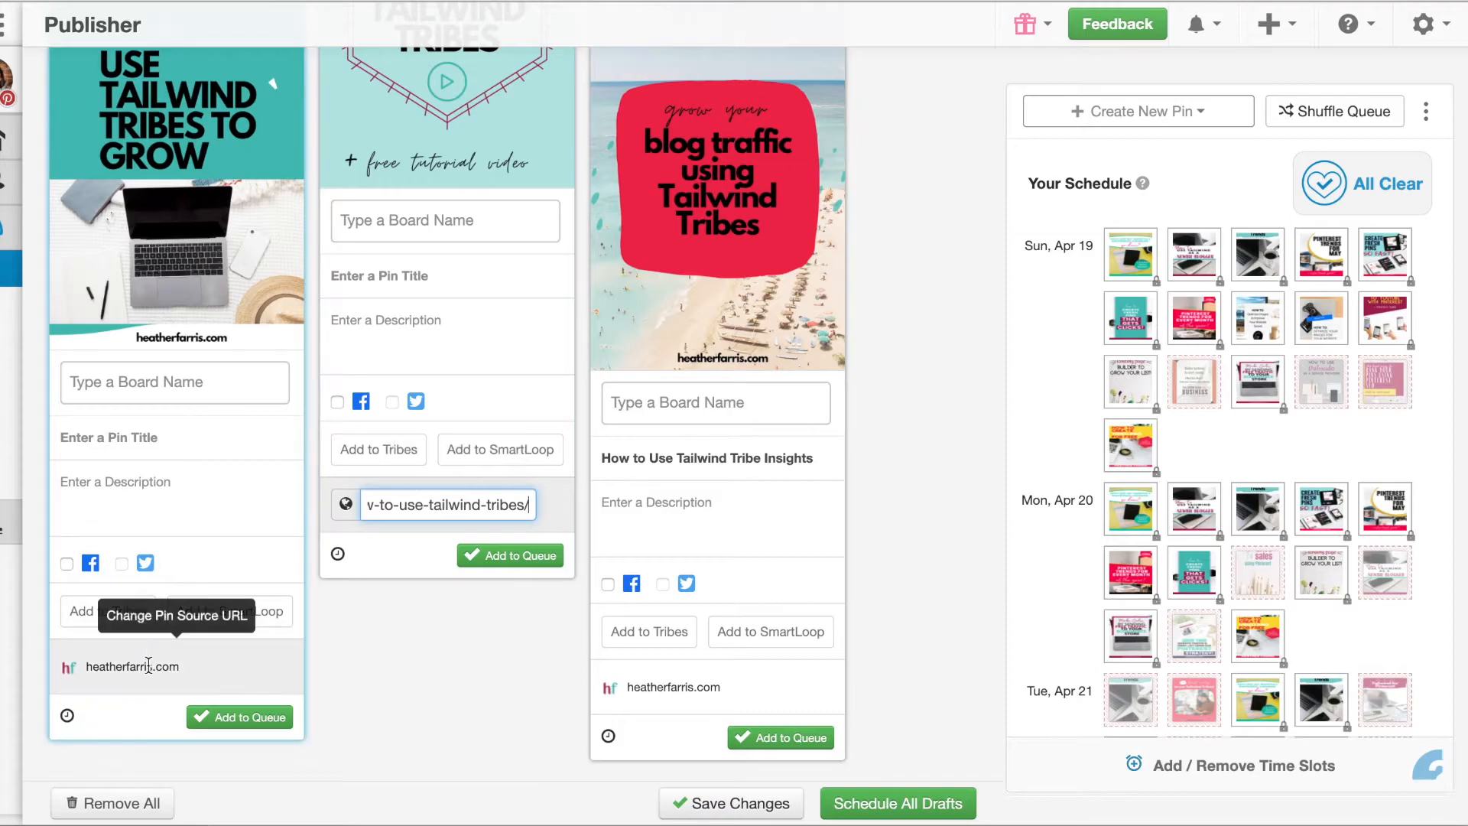
pyautogui.click(147, 666)
pyautogui.press('super+v')
# Set the how-to-use-tailwind-tribes link as the source URL of the "3 best ways" and "How to Use Tailwind for Pinterest" drafts
pyautogui.scroll(7, 152, 674)
pyautogui.scroll(5, 151, 676)
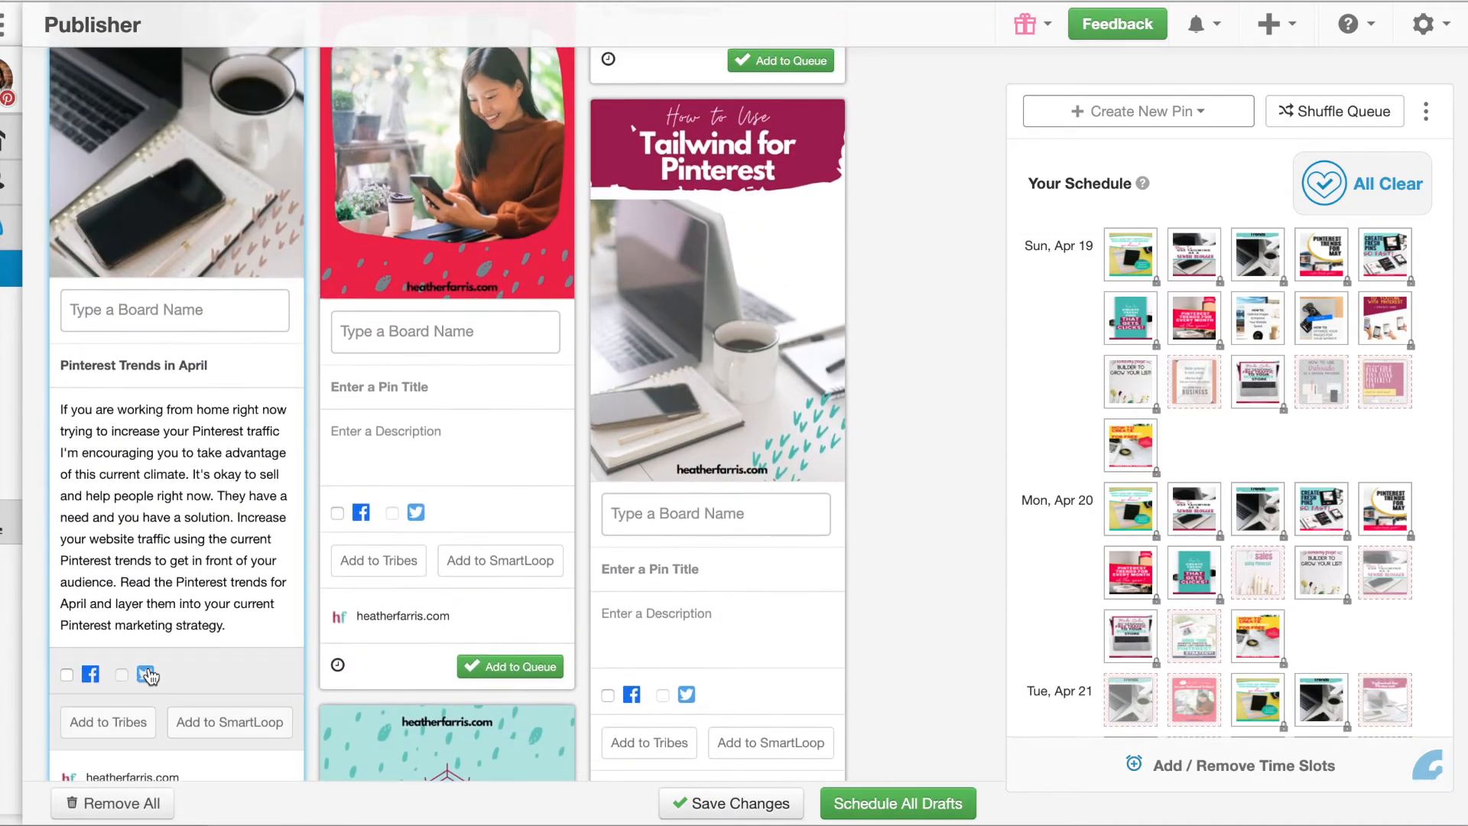
pyautogui.click(489, 565)
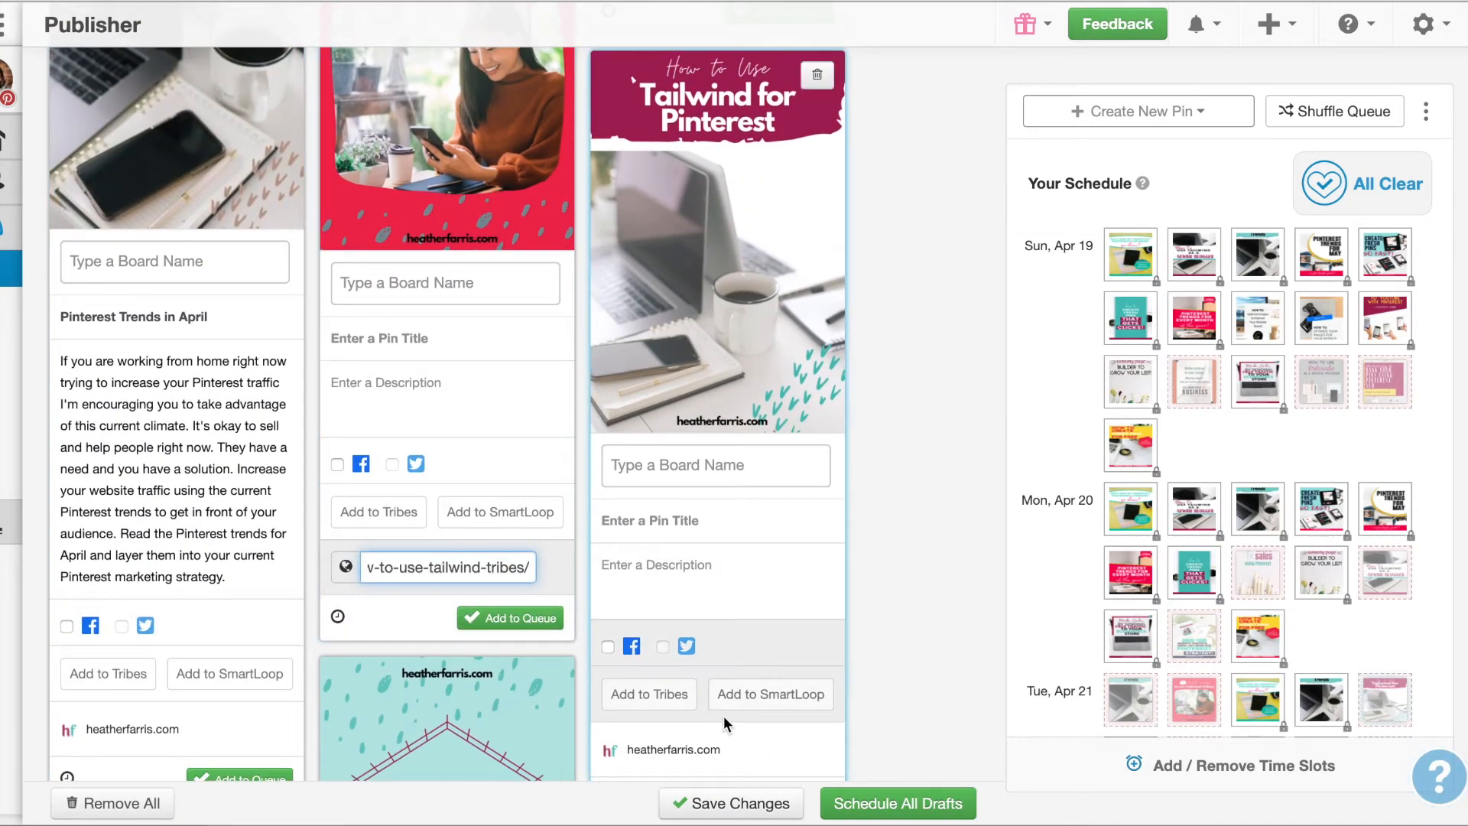
pyautogui.scroll(-1, 723, 715)
pyautogui.click(726, 692)
pyautogui.press('super+v')
pyautogui.click(883, 704)
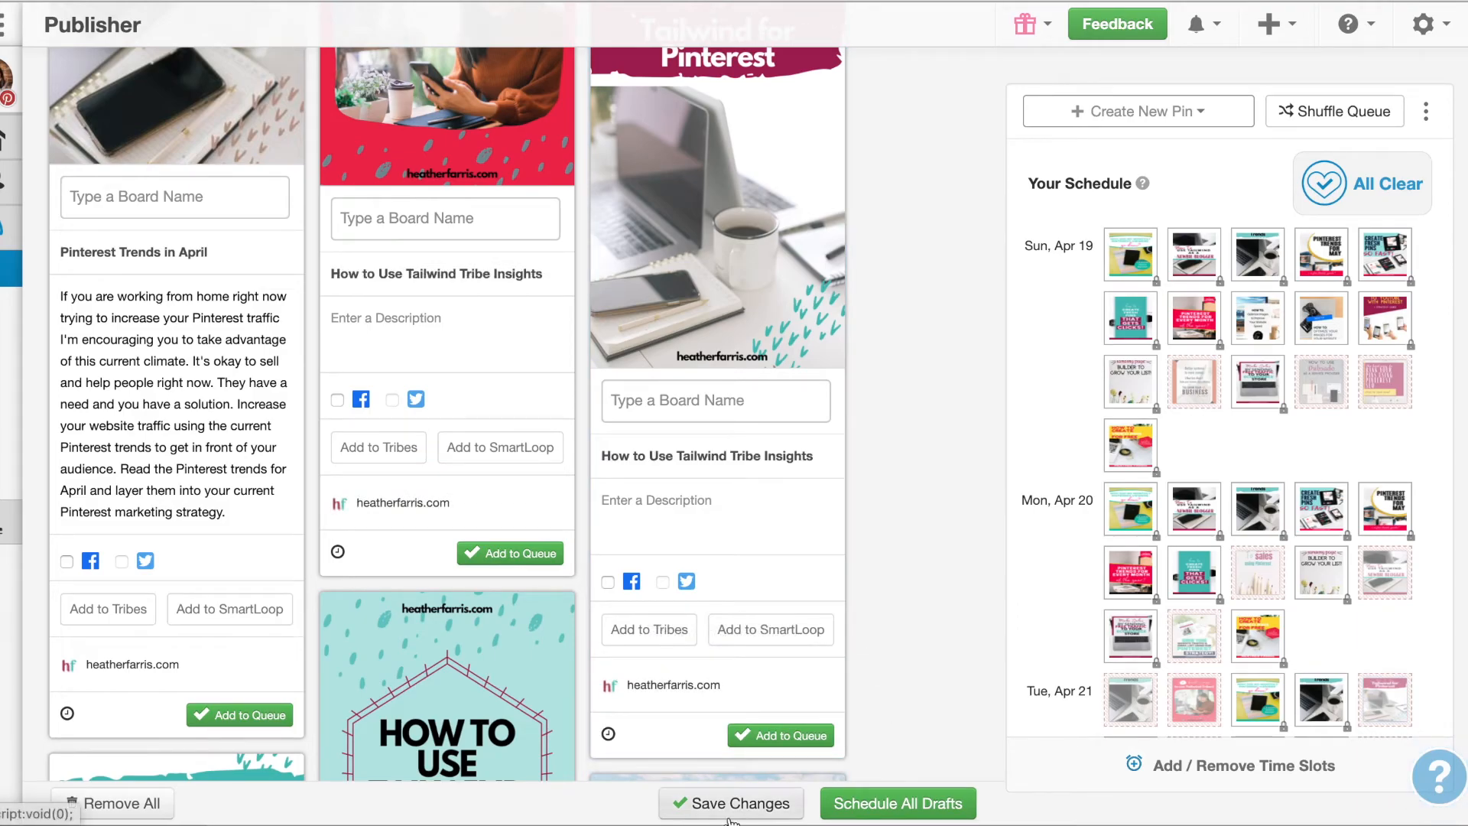
pyautogui.scroll(4, 429, 339)
pyautogui.scroll(-1, 430, 342)
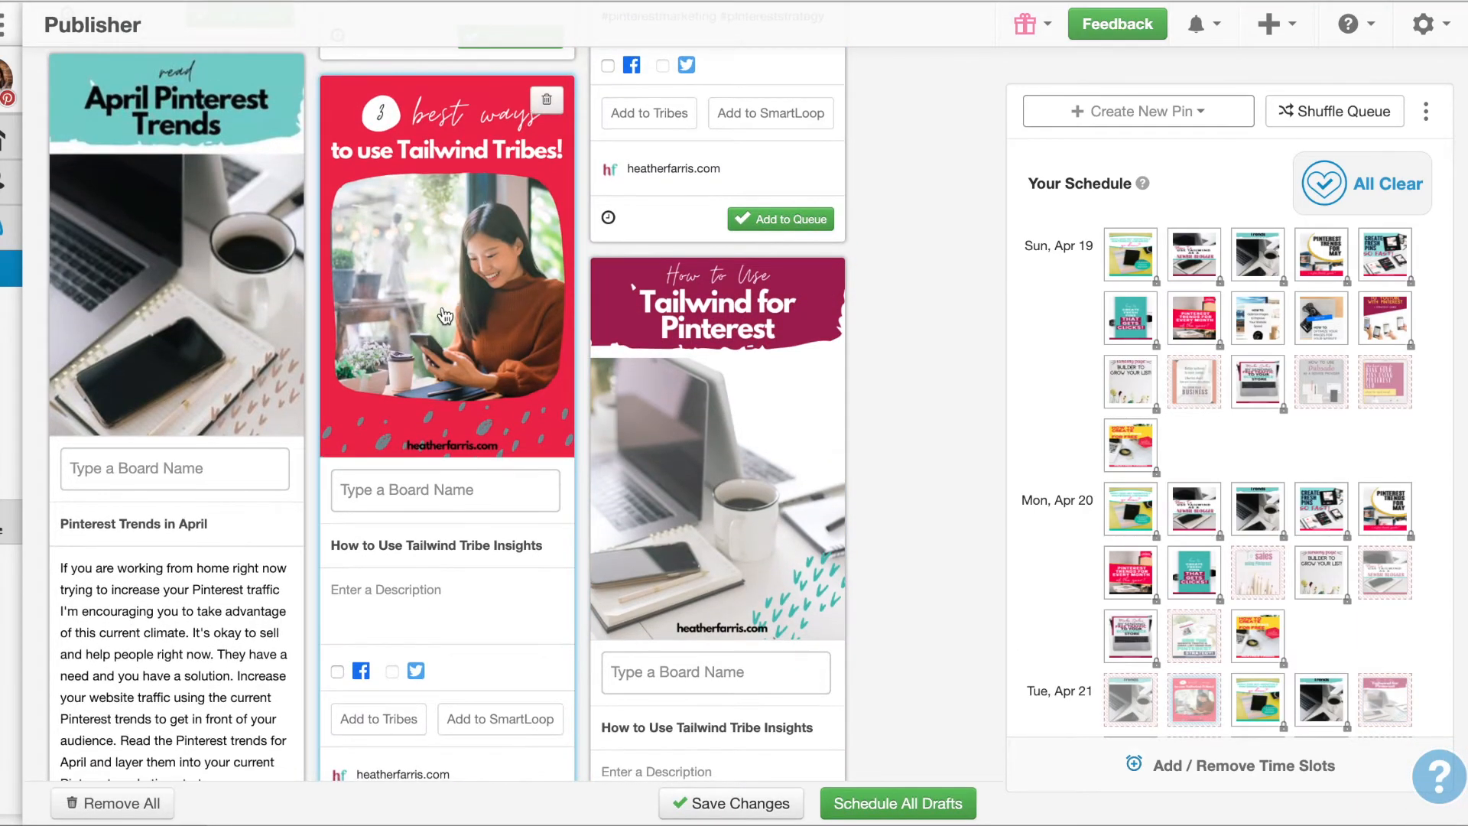
# Review the new Tailwind pin drafts and save the changes made to them
pyautogui.scroll(-2, 468, 296)
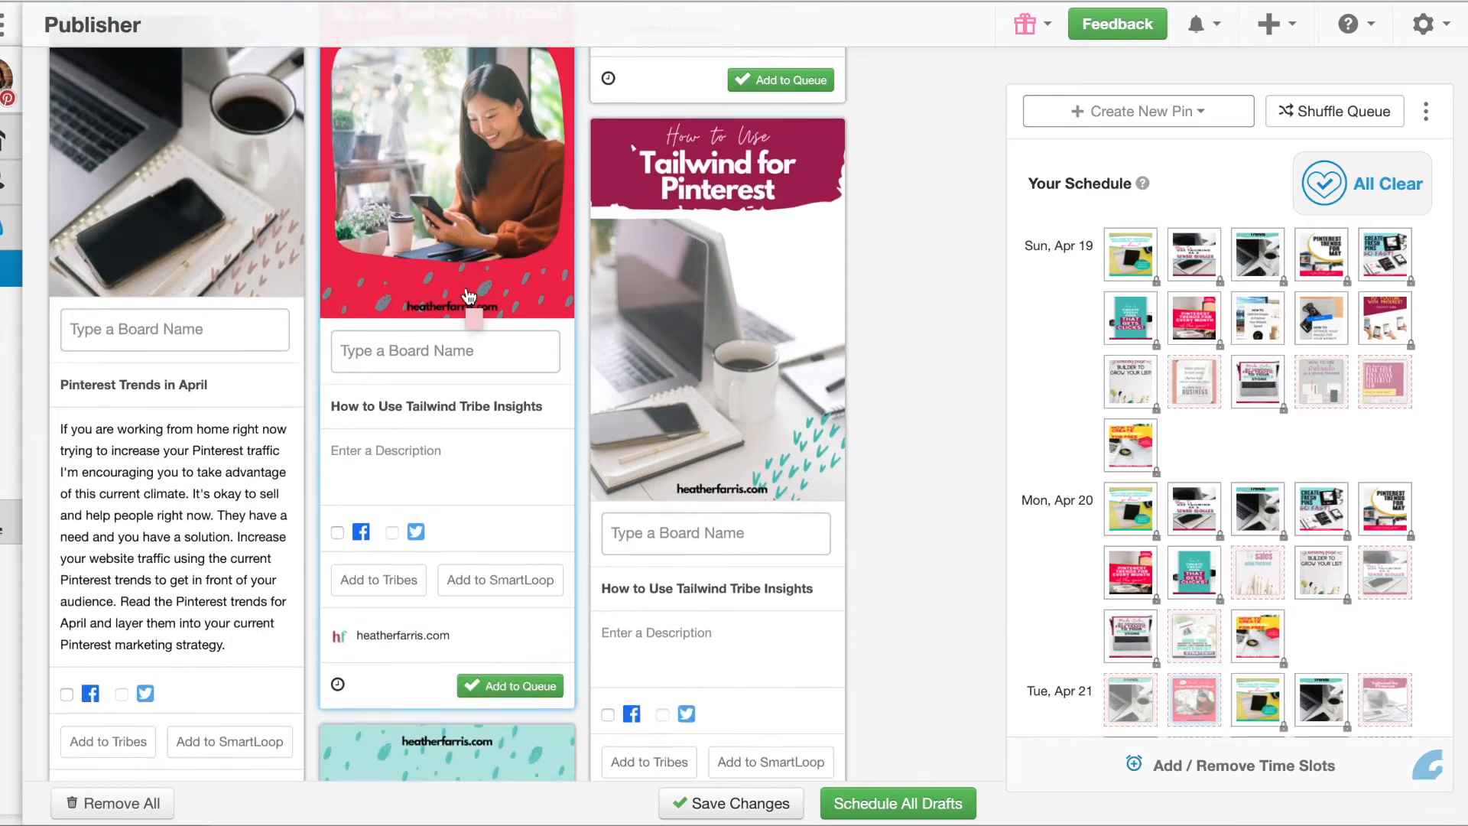
pyautogui.scroll(2, 469, 297)
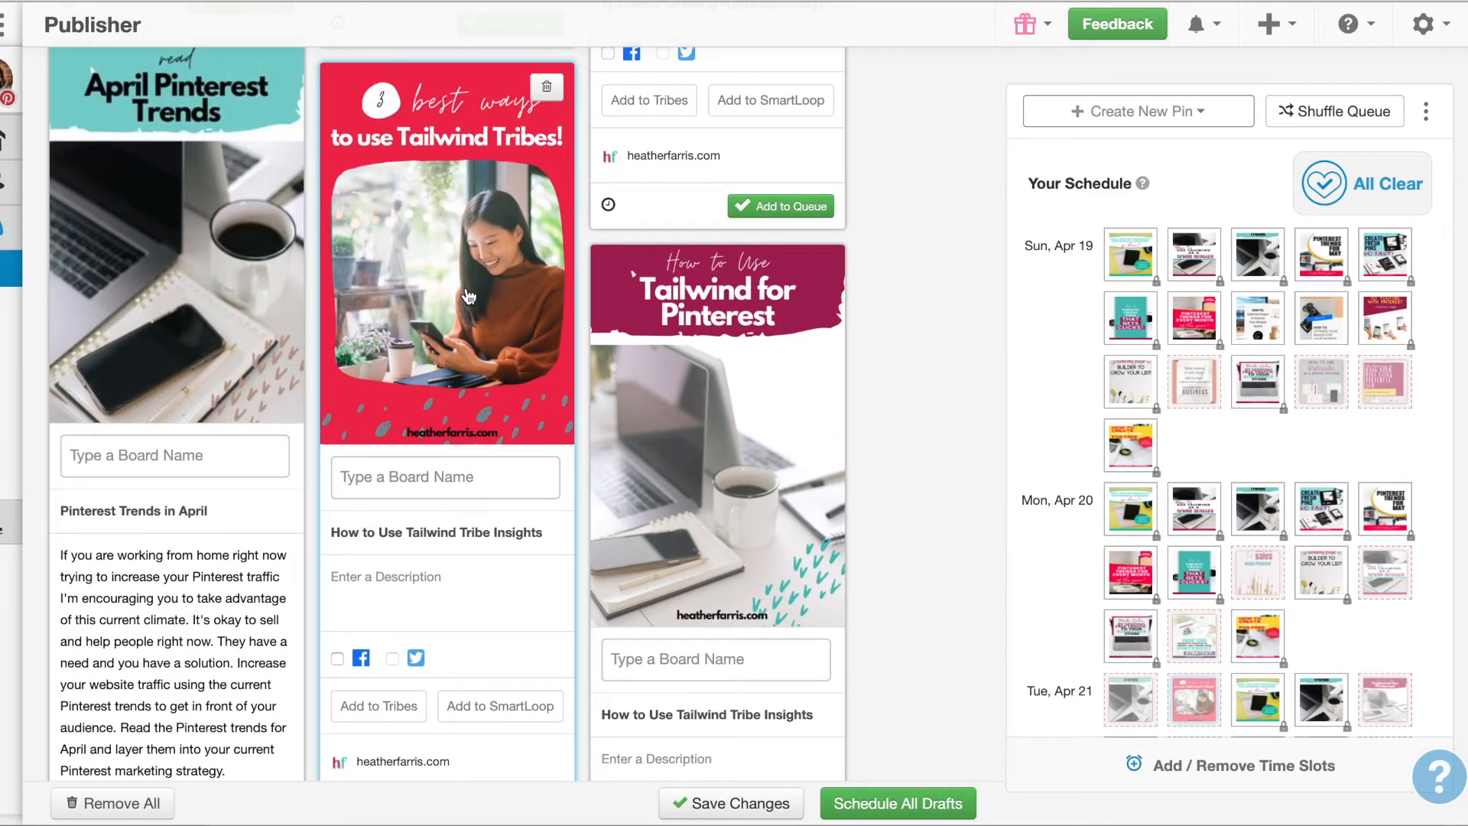
pyautogui.scroll(-8, 468, 297)
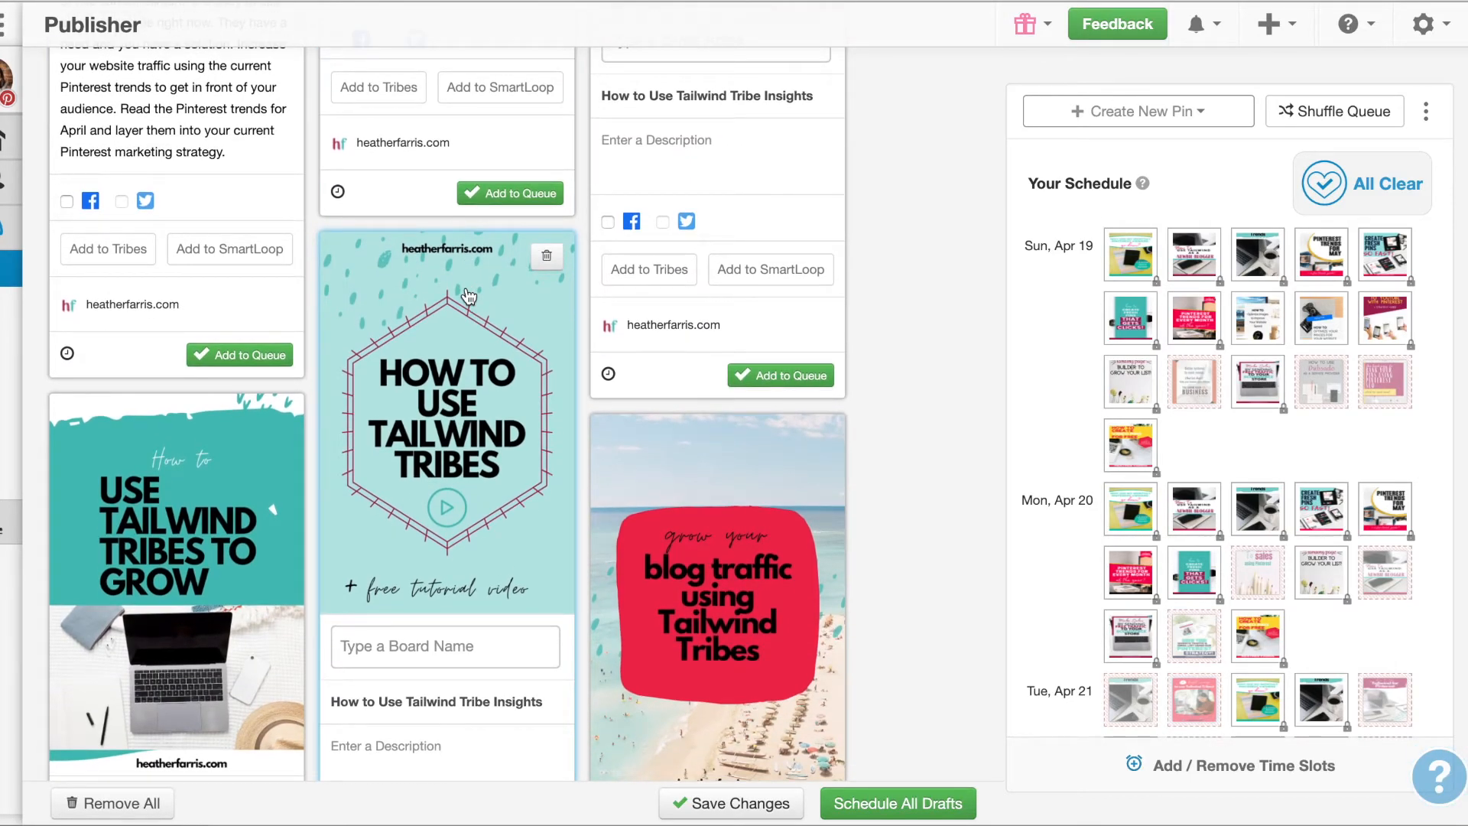
pyautogui.scroll(-6, 469, 296)
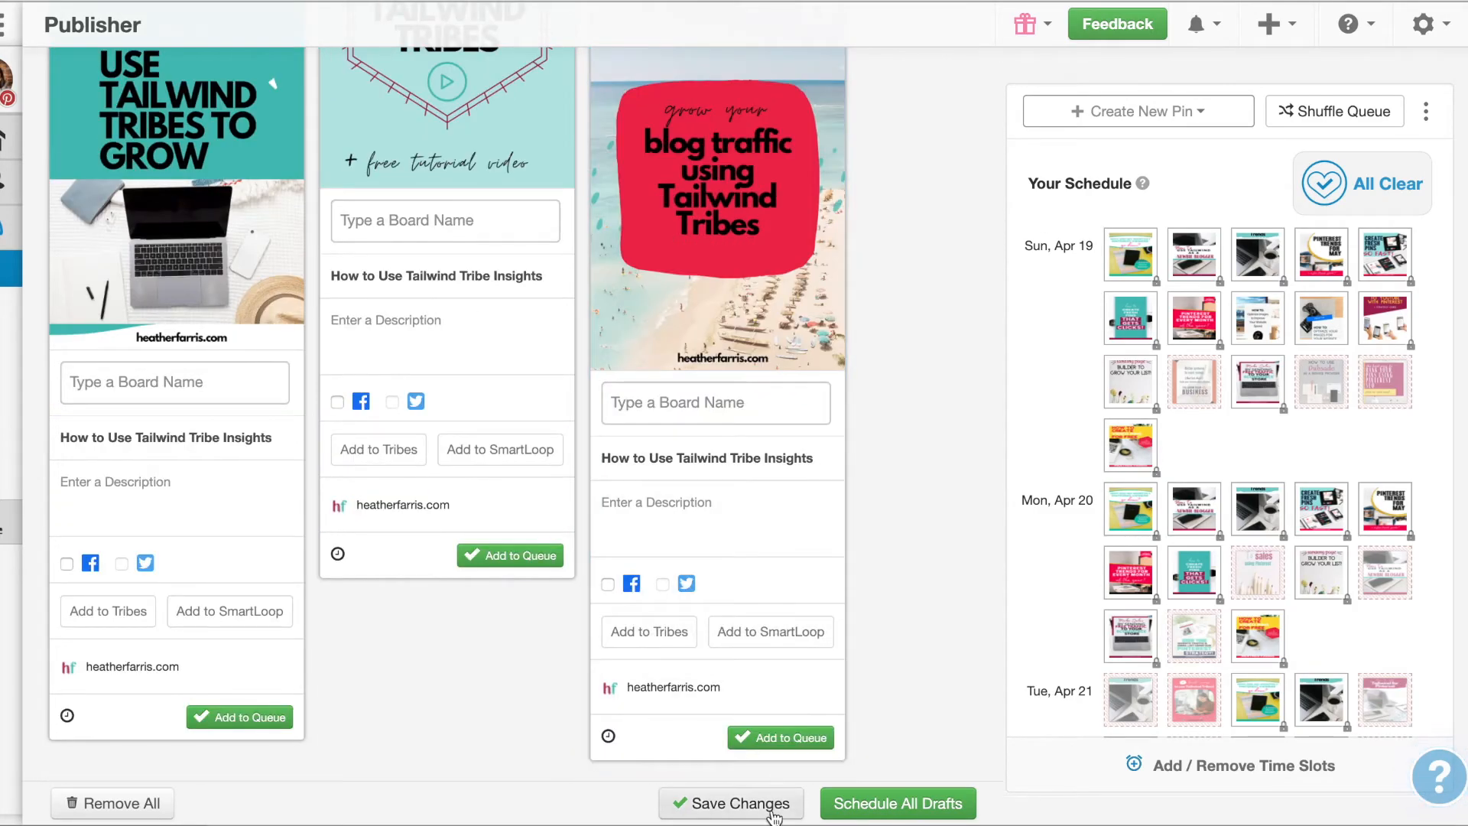
pyautogui.click(771, 810)
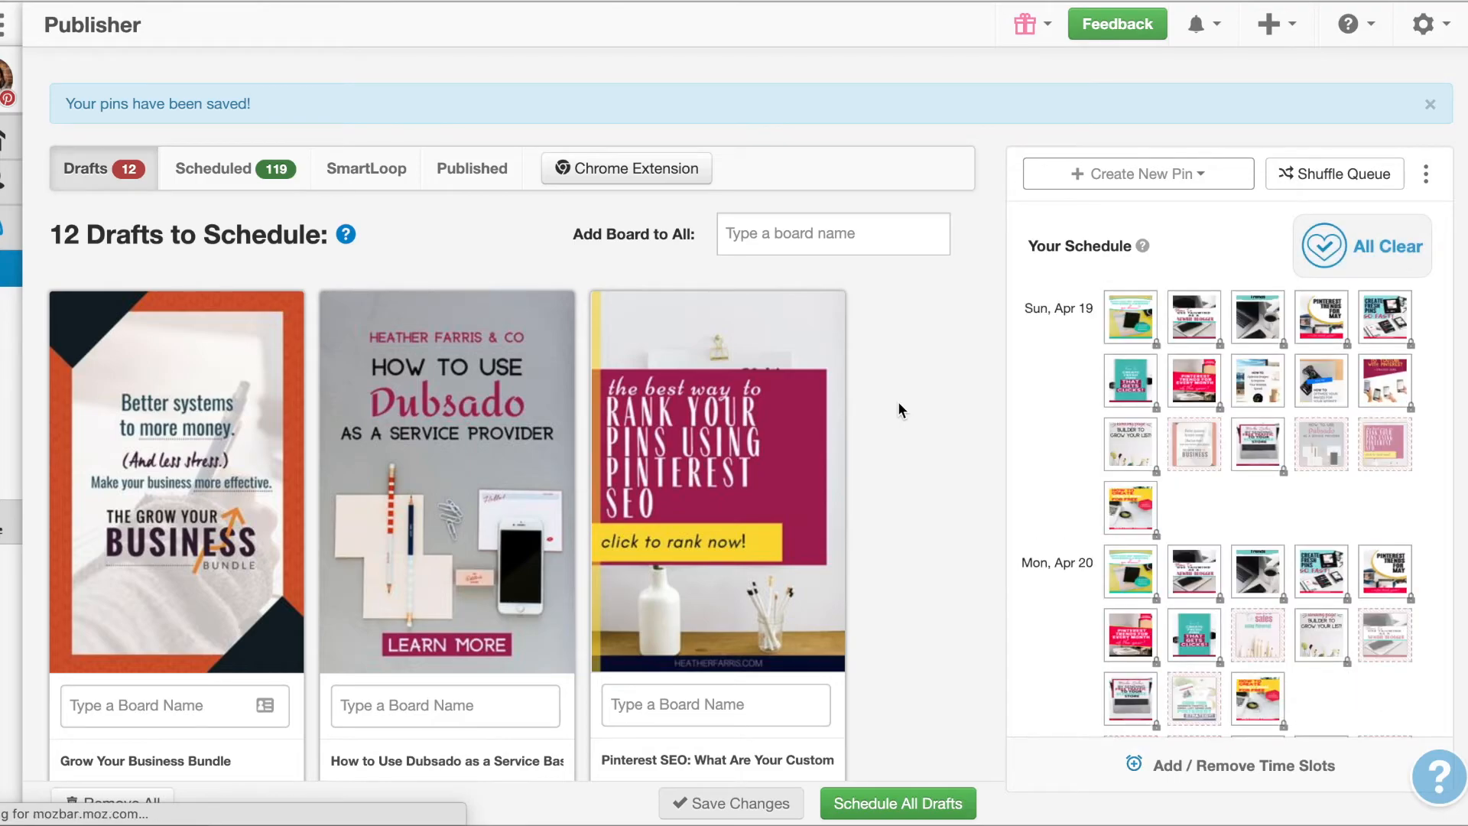
pyautogui.scroll(-20, 897, 401)
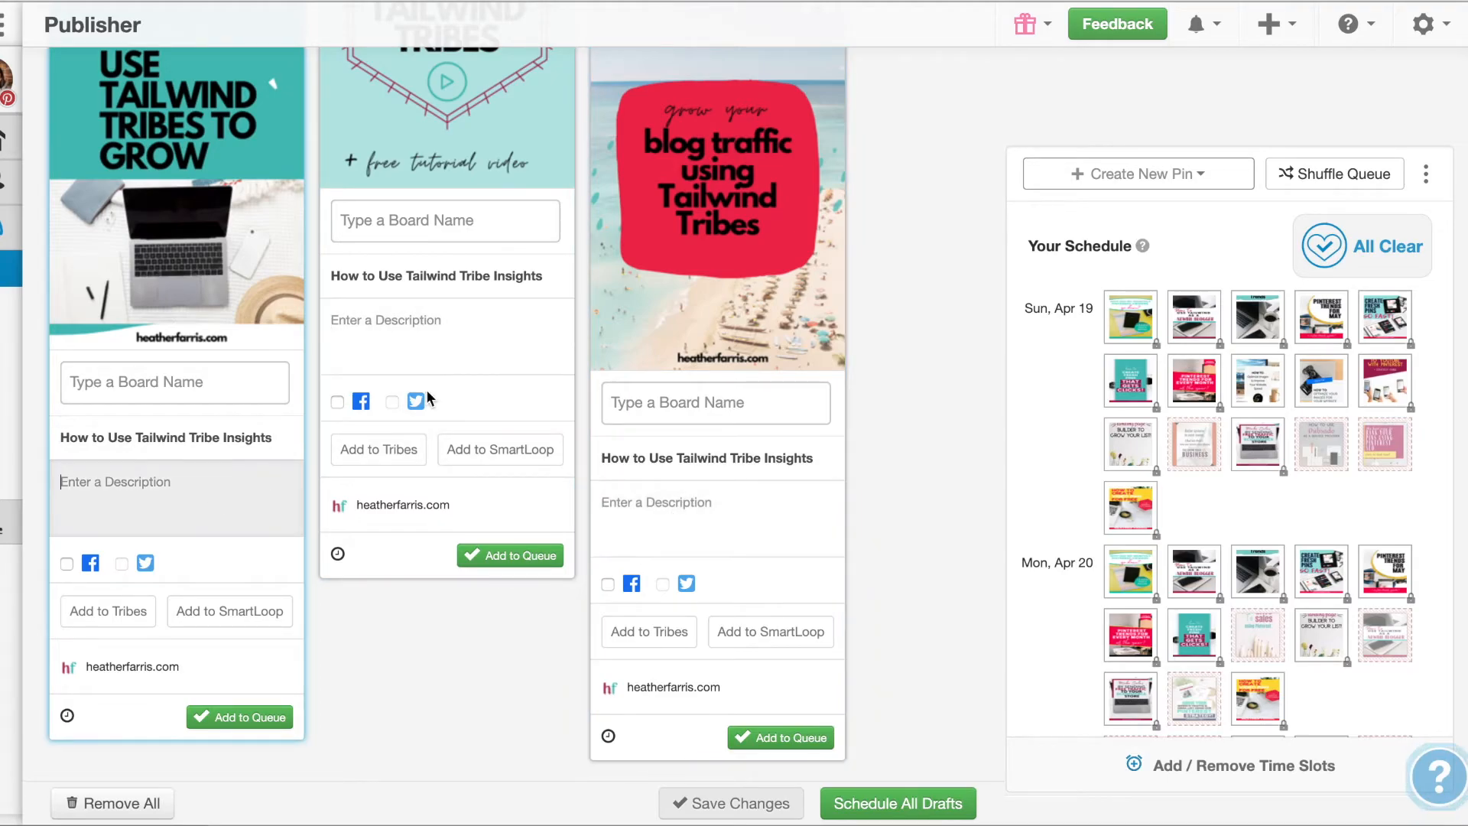
pyautogui.scroll(10, 471, 357)
pyautogui.click(907, 340)
pyautogui.scroll(-10, 907, 339)
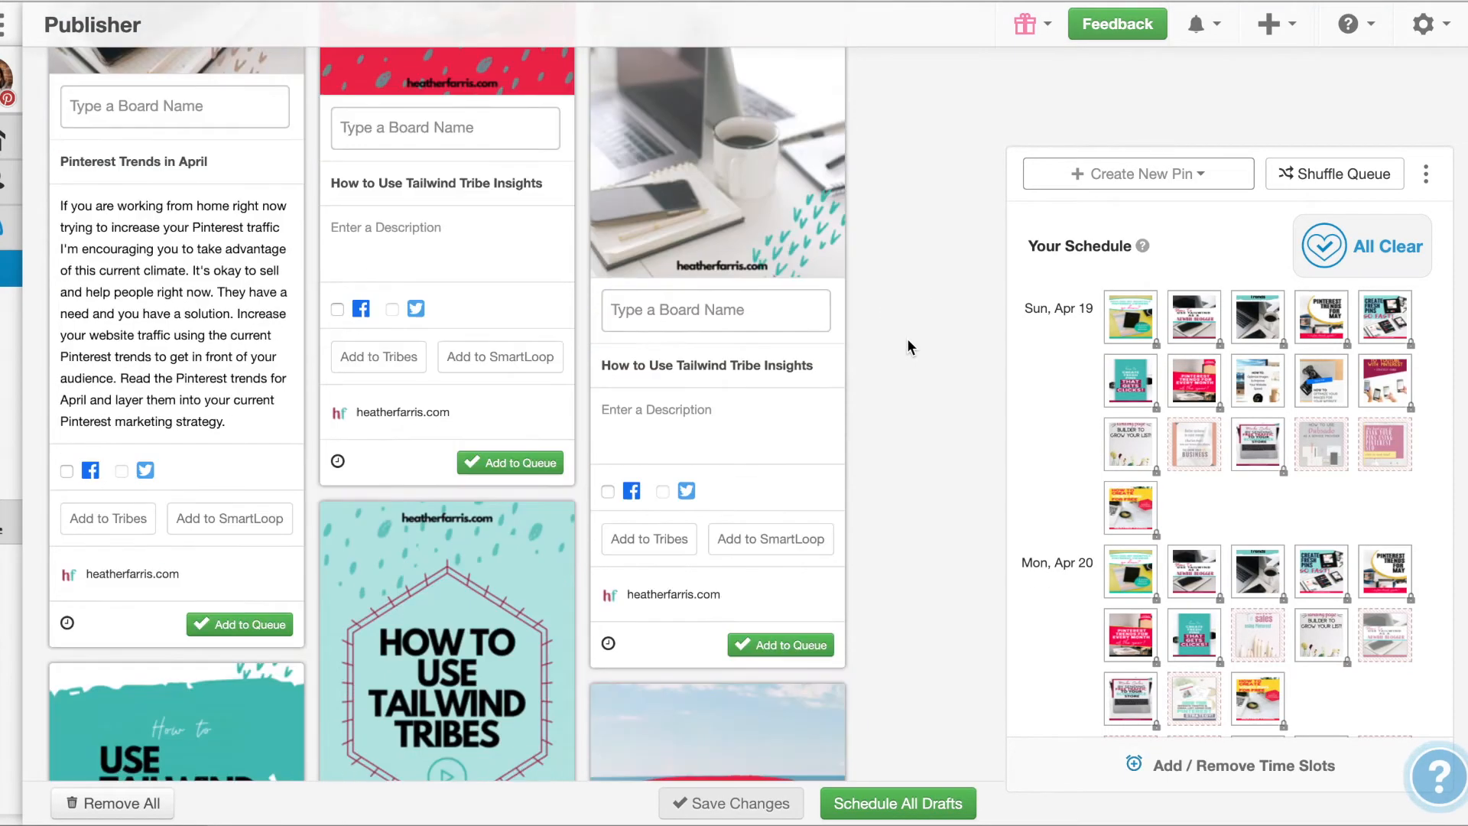